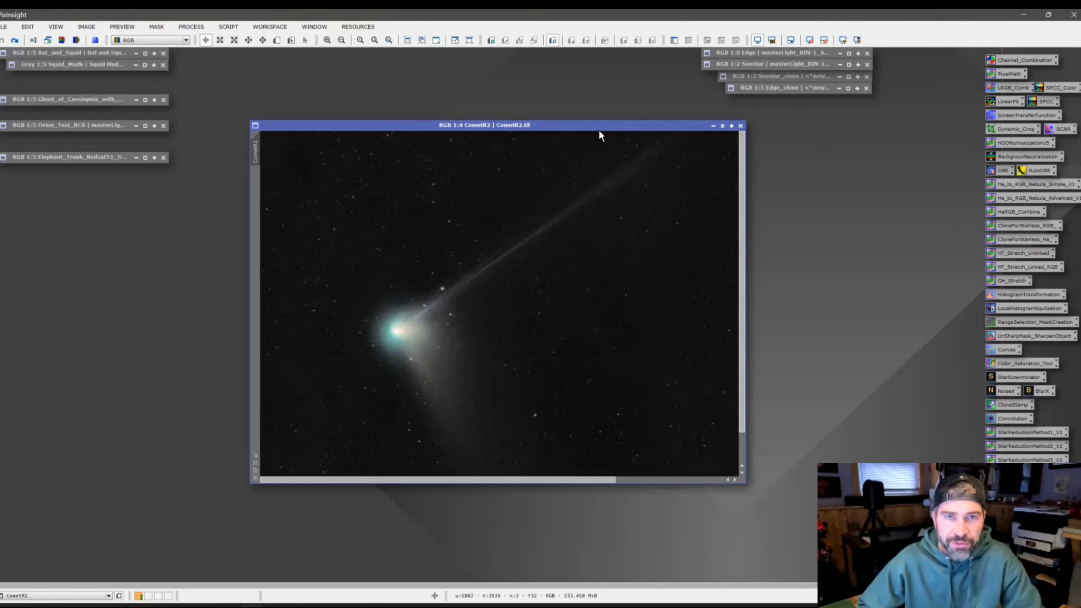
# - Extract the CIE L* component of CometR2 as a grayscale image and place it beside the color image
pyautogui.moveTo(599, 131); pyautogui.dragTo(586, 123)
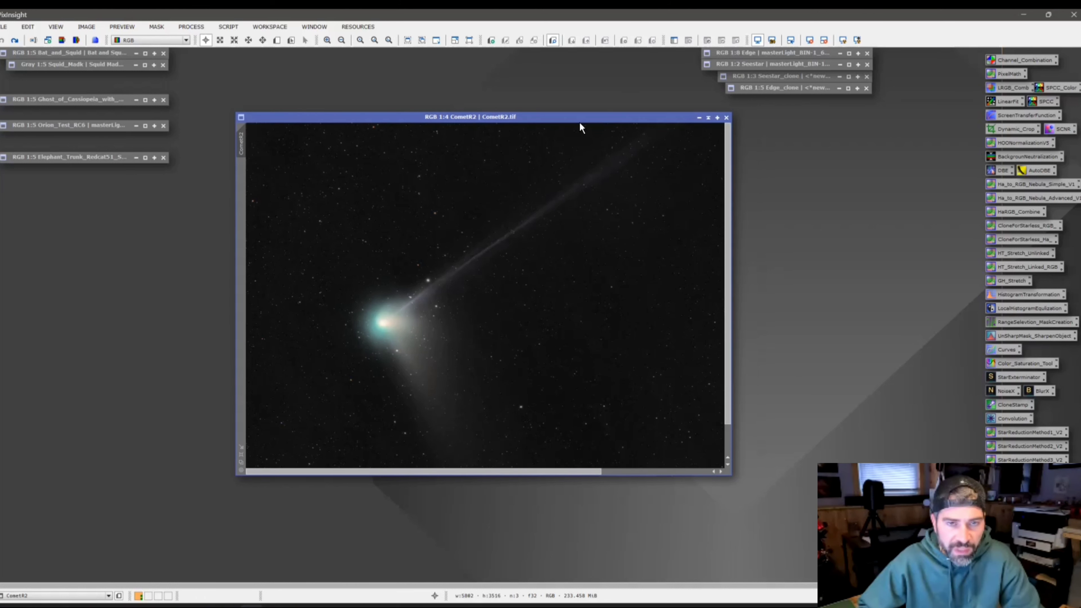
pyautogui.click(64, 41)
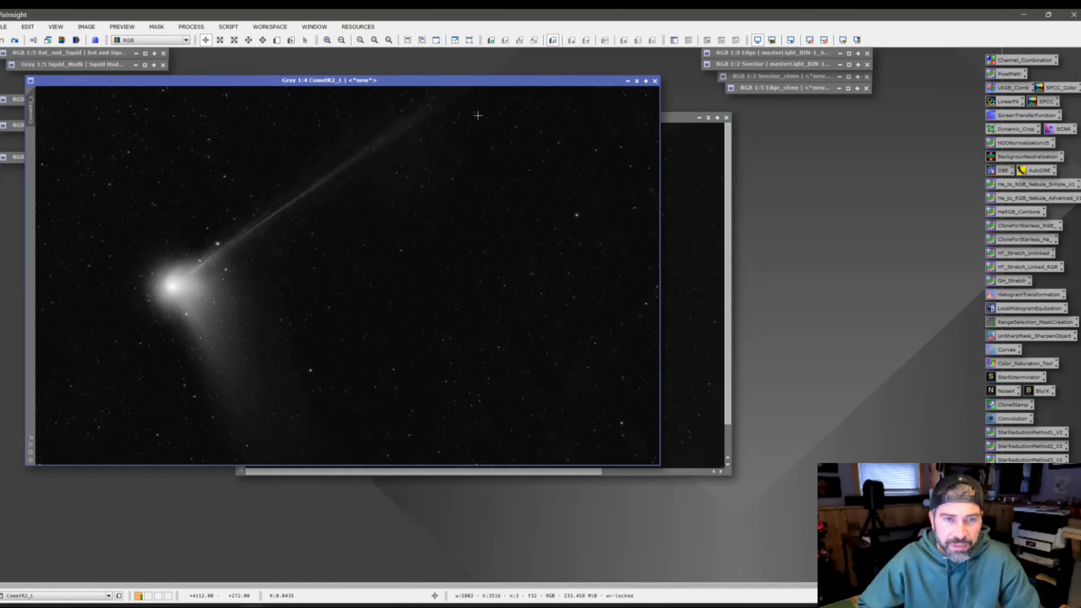
pyautogui.moveTo(461, 82); pyautogui.dragTo(767, 105)
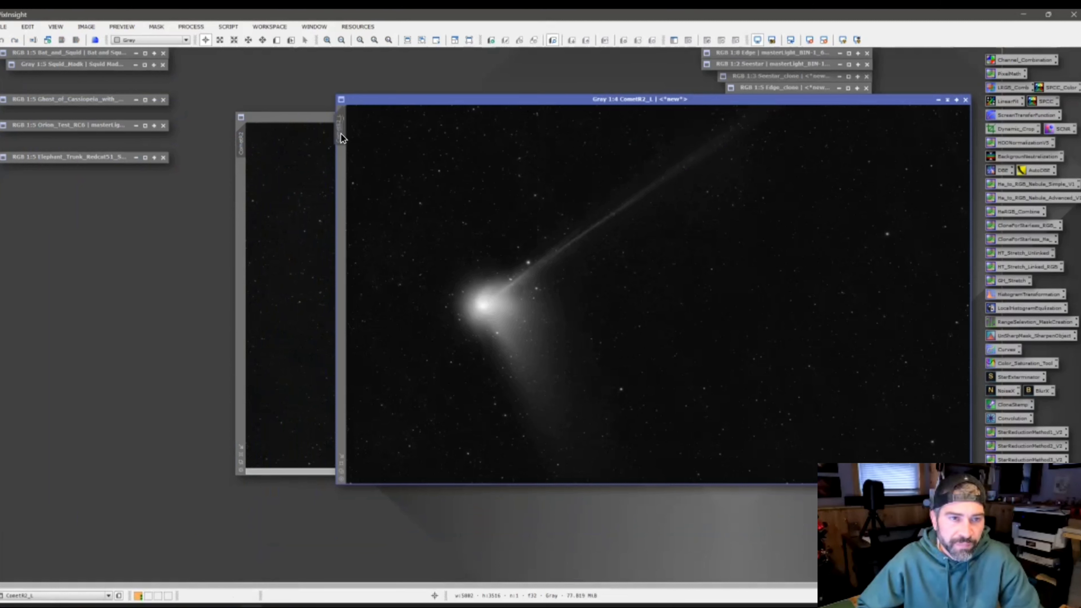
# - Apply the extracted luminance image CometR2_L as a mask to the color image CometR2
pyautogui.moveTo(320, 148); pyautogui.dragTo(245, 201)
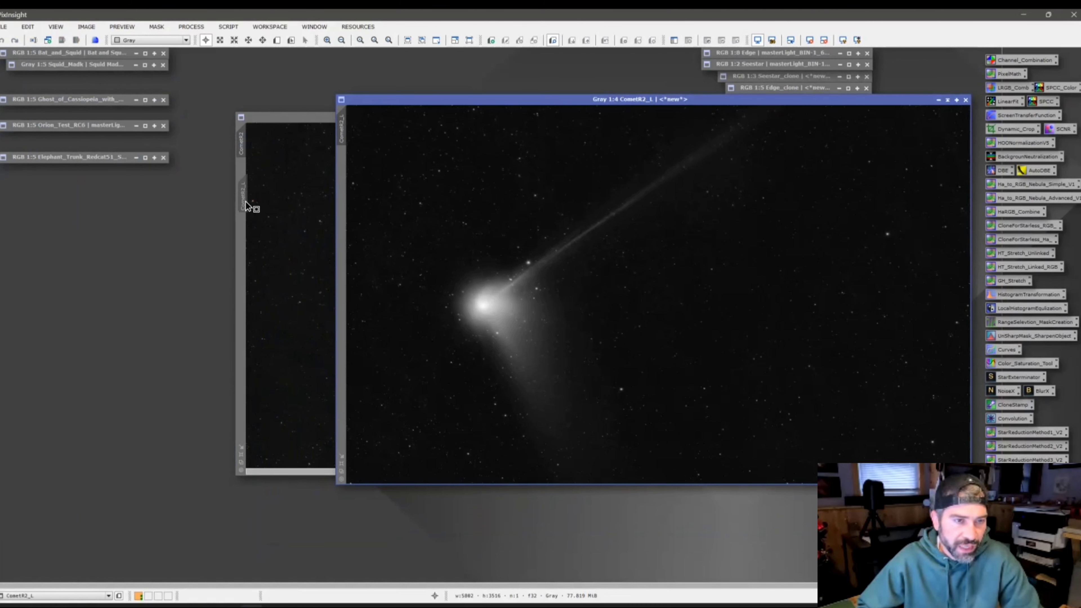
pyautogui.moveTo(246, 202); pyautogui.dragTo(243, 155)
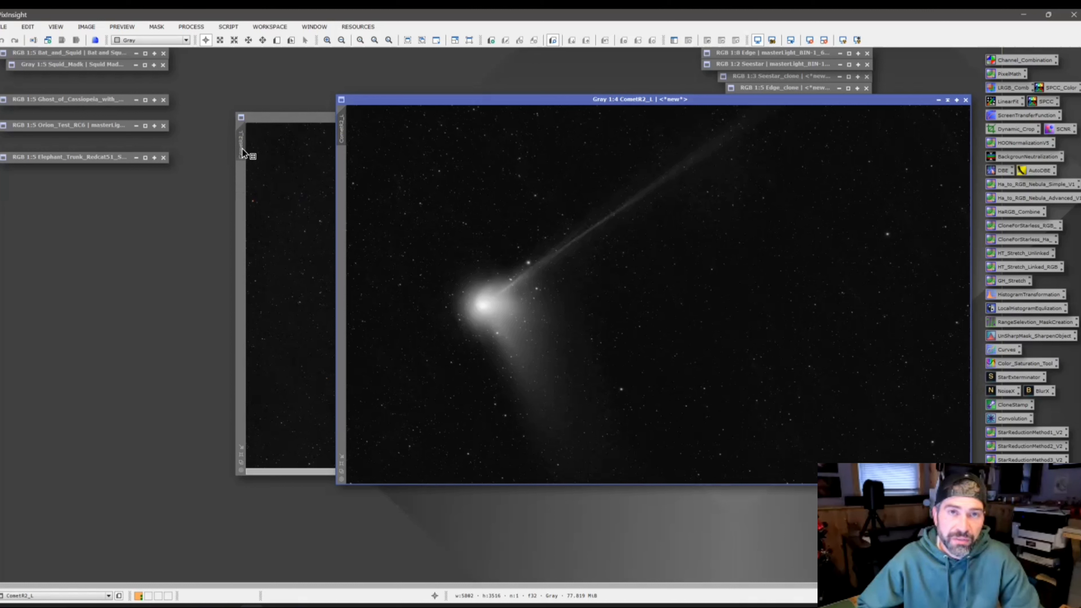
pyautogui.moveTo(243, 149); pyautogui.dragTo(241, 216)
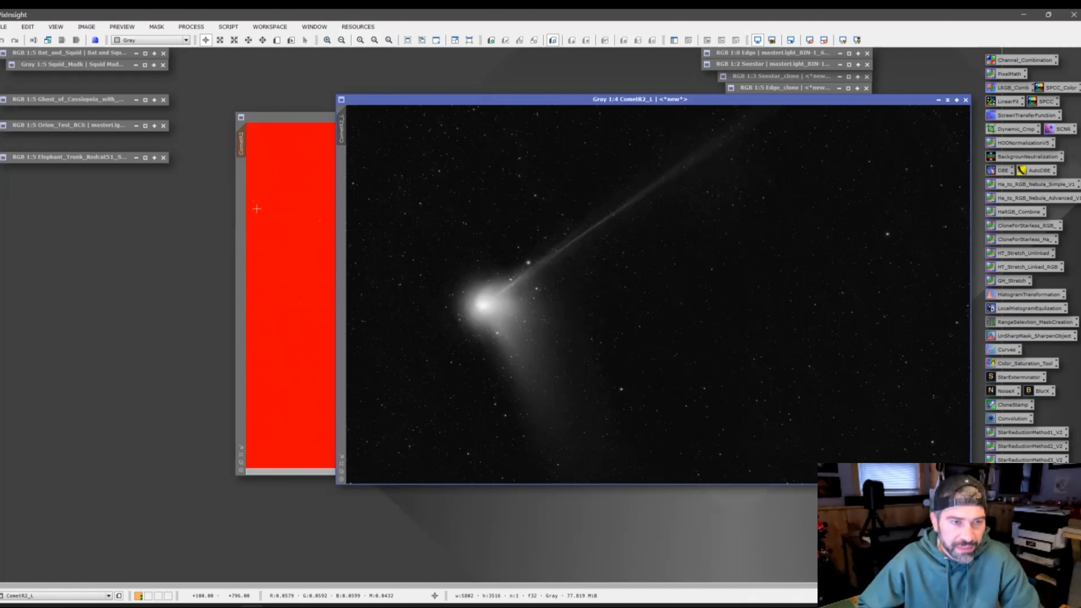
# - Bring the masked CometR2 image to the front and hide its red mask overlay
pyautogui.click(288, 115)
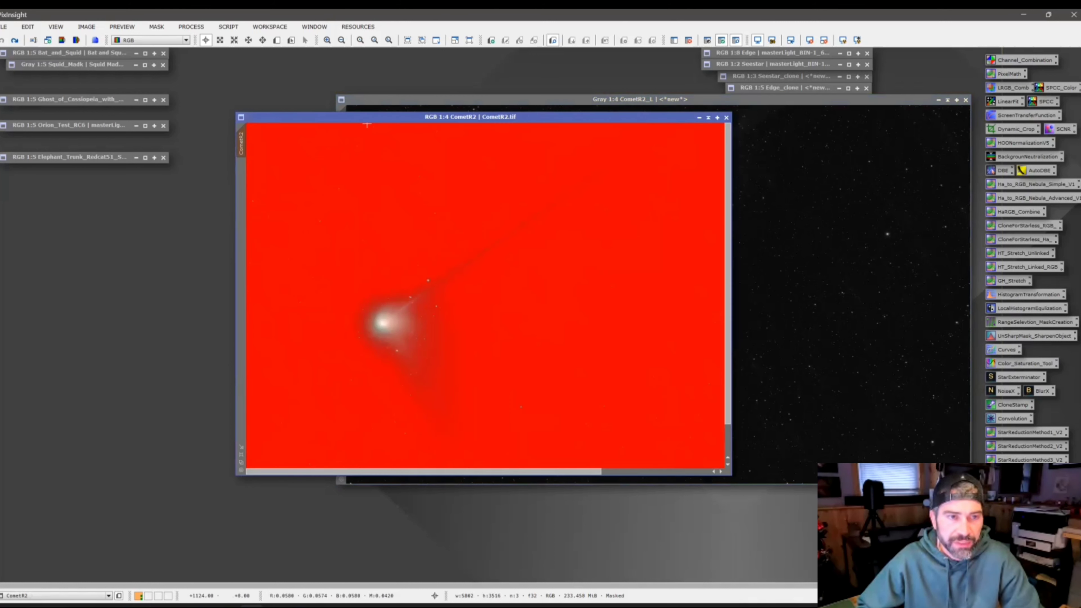
pyautogui.moveTo(611, 119); pyautogui.dragTo(619, 110)
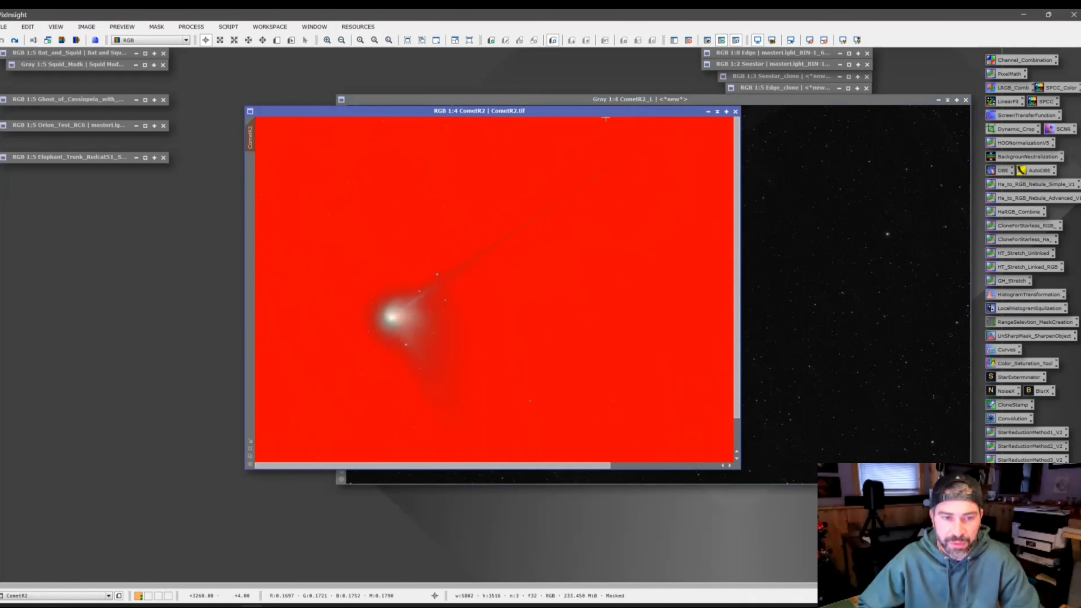
pyautogui.rightClick(480, 208)
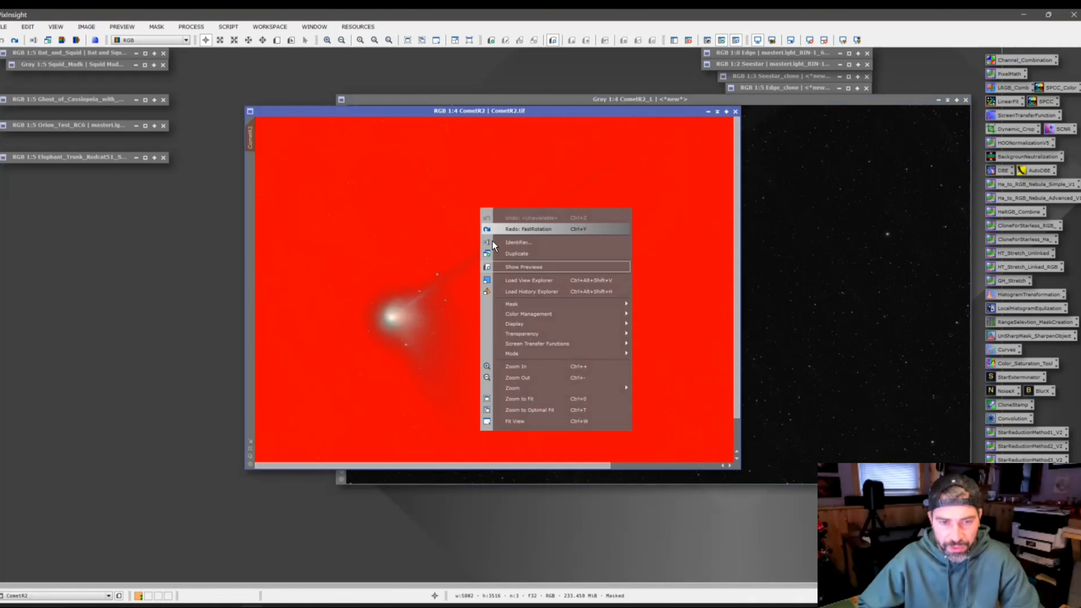
pyautogui.moveTo(513, 305)
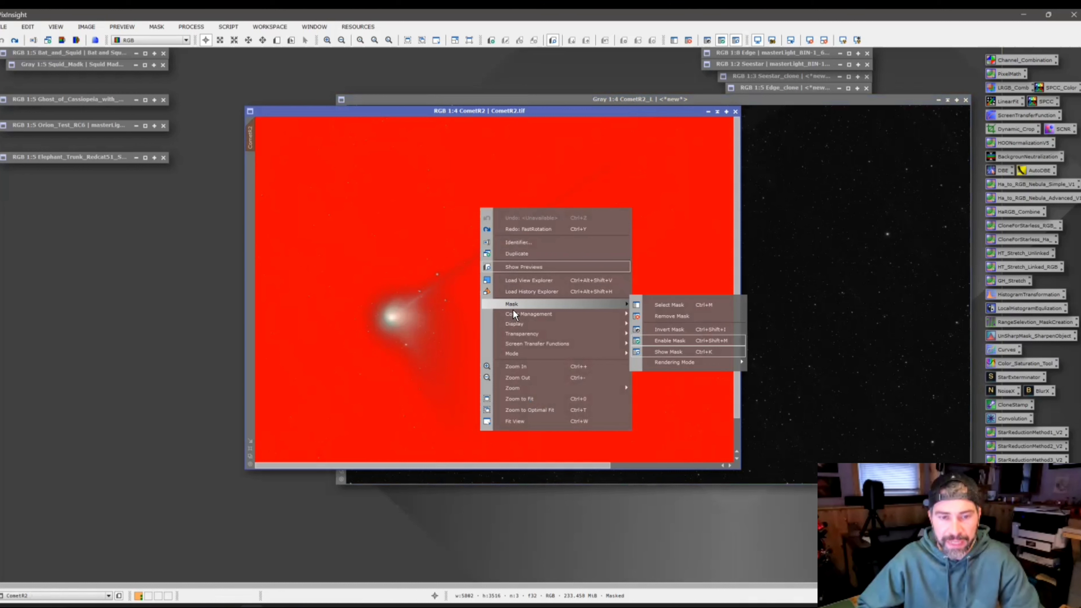
pyautogui.click(683, 352)
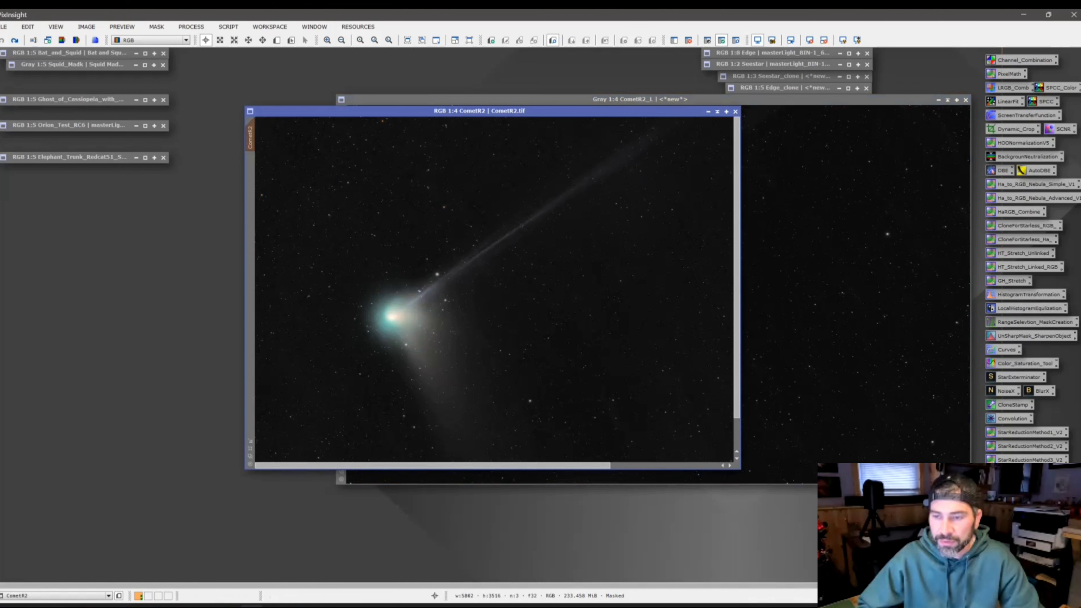
# - Preview a CurvesTransformation on CometR2 in real time, raising the saturation curve through about input 0.33, output 0.83
pyautogui.doubleClick(1006, 349)
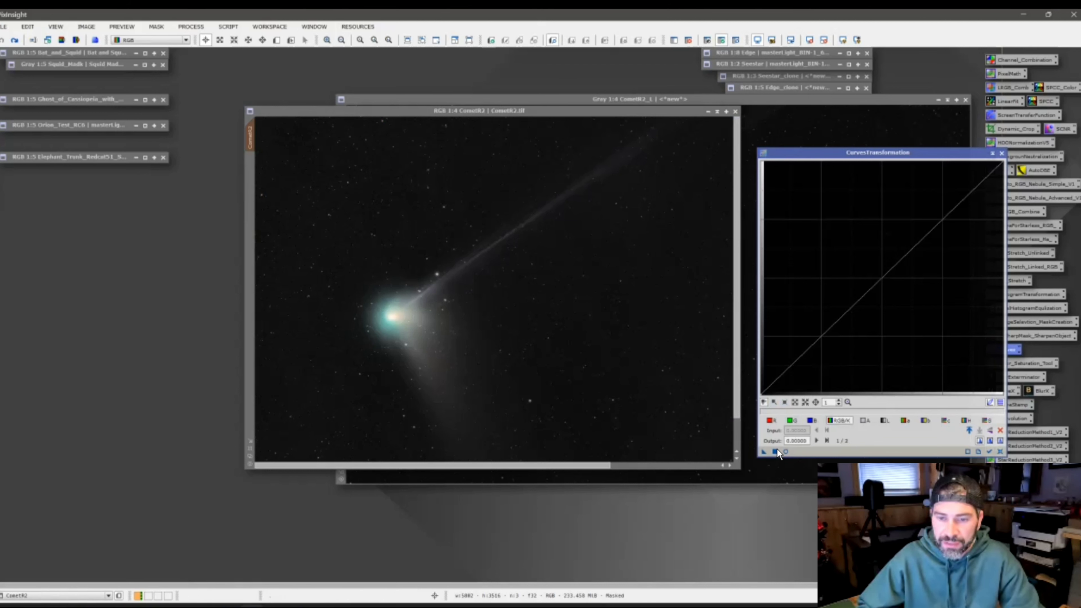
pyautogui.click(786, 451)
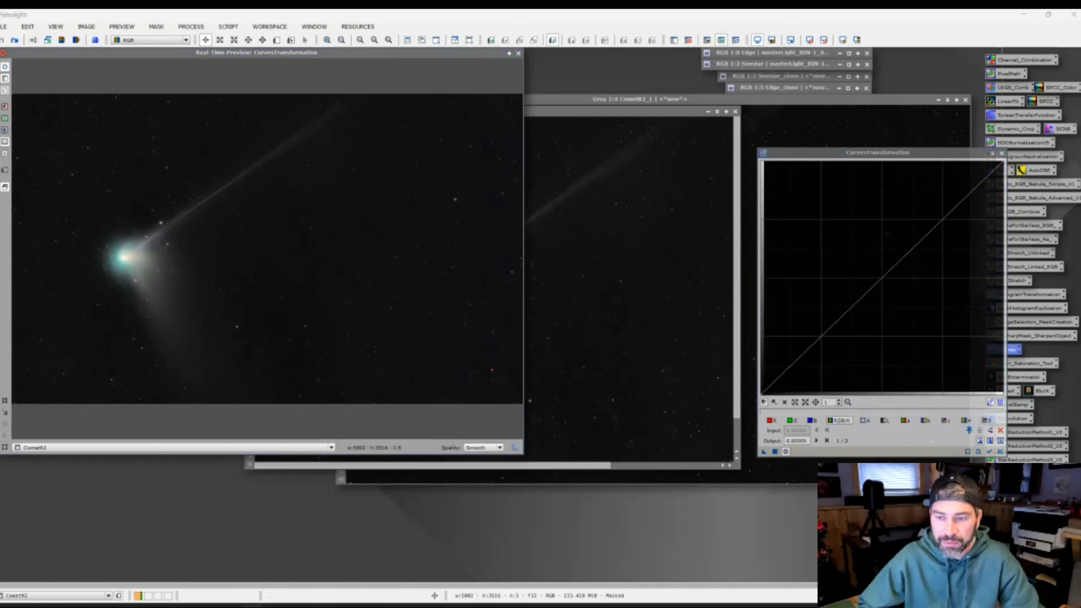
pyautogui.moveTo(855, 304); pyautogui.dragTo(839, 201)
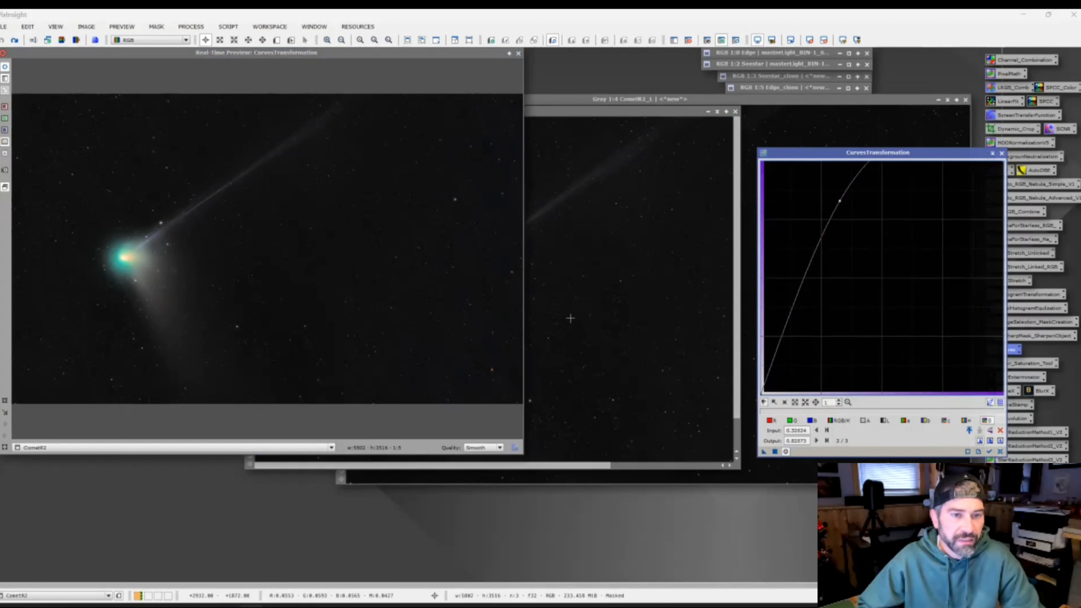
pyautogui.click(786, 451)
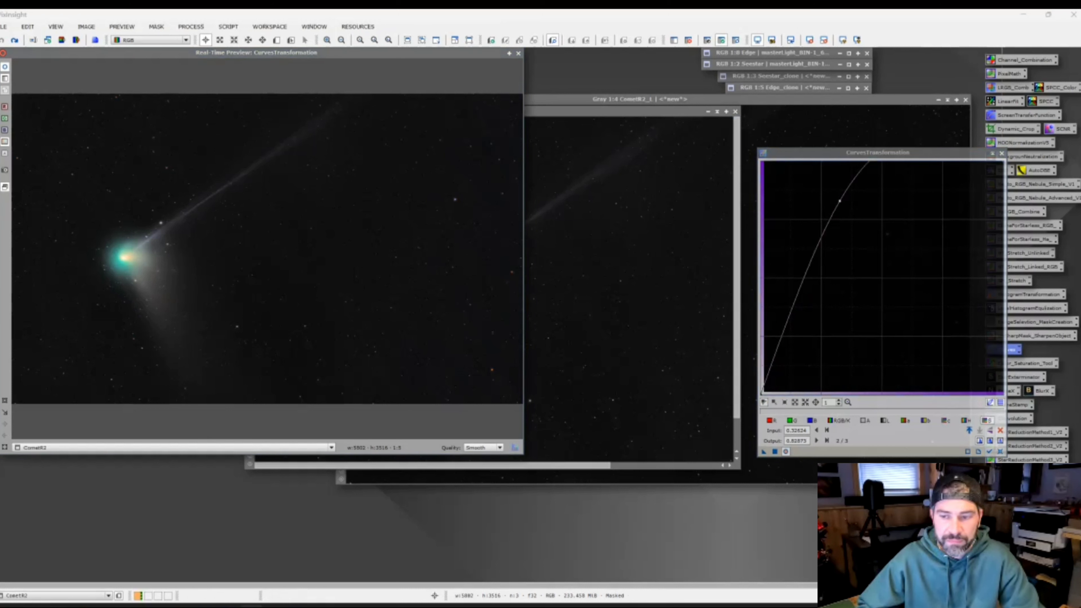
# - Reset the curves and preview an RGB/K brightening curve through about input 0.35, output 0.79, without applying it
pyautogui.click(1037, 446)
pyautogui.click(1000, 451)
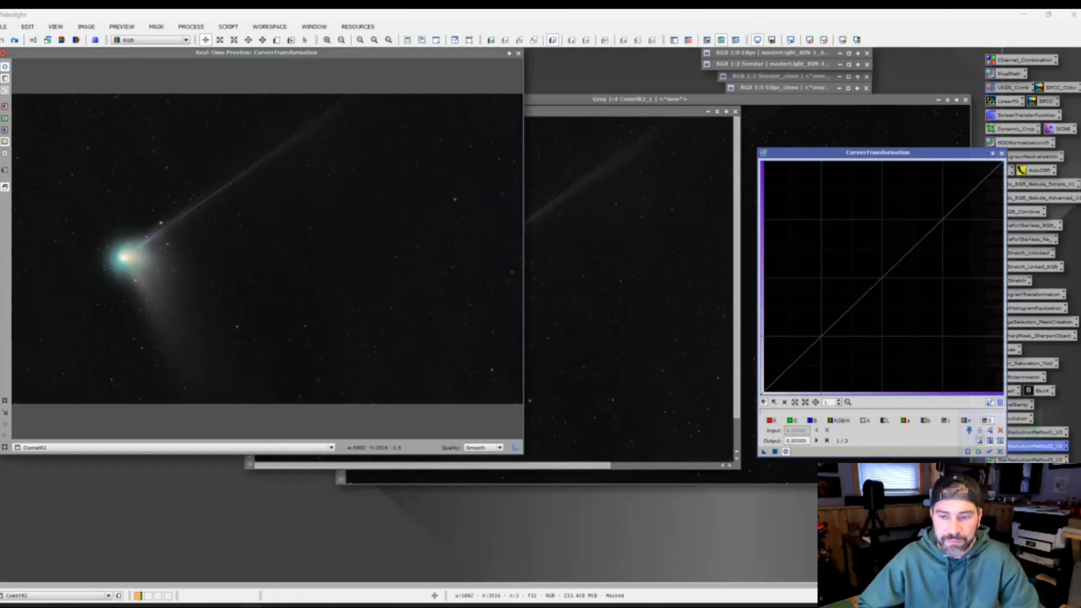
pyautogui.click(839, 420)
pyautogui.moveTo(872, 293); pyautogui.dragTo(845, 211)
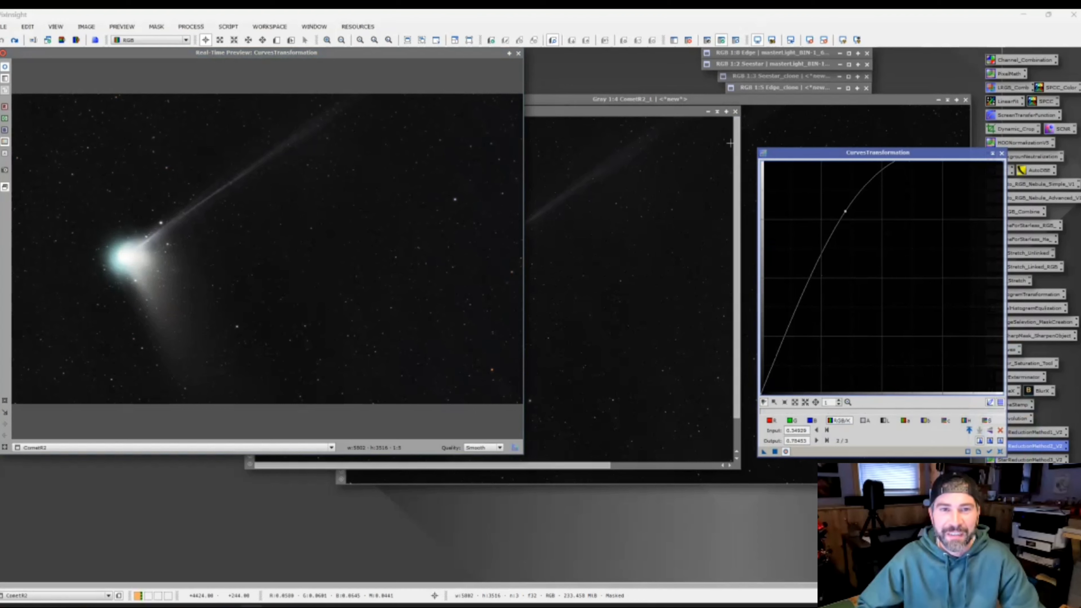
pyautogui.click(1001, 152)
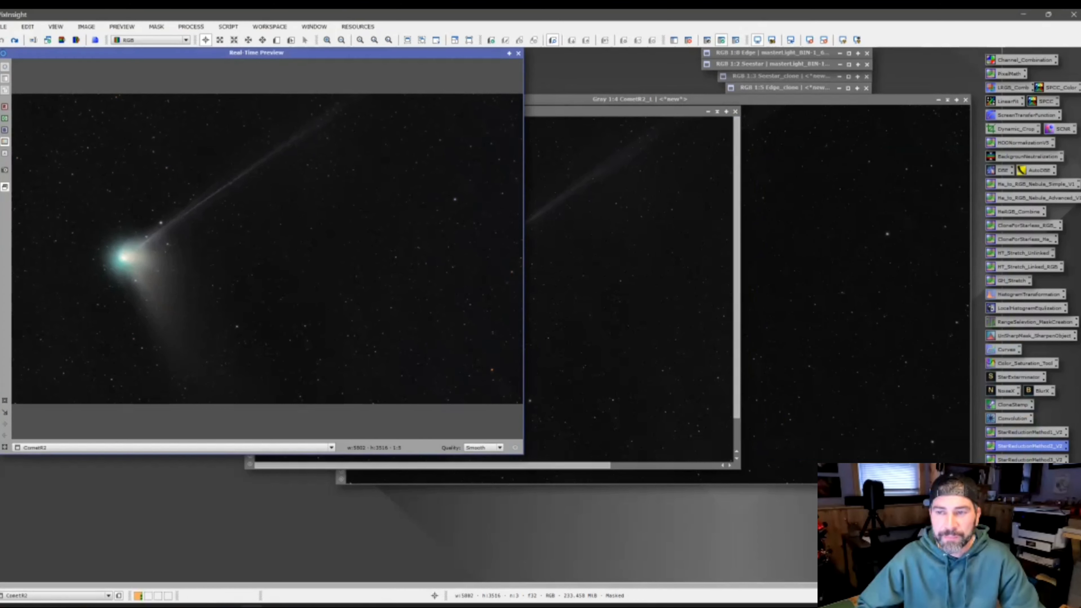
pyautogui.click(519, 54)
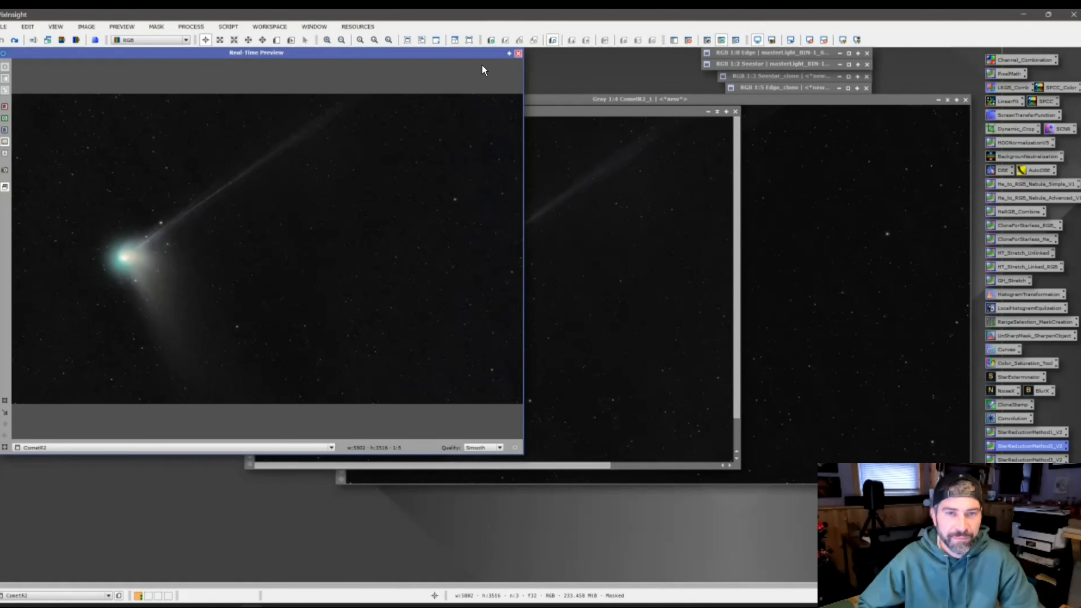
# - Close the real-time preview comparison and remove the luminance mask from CometR2
pyautogui.moveTo(409, 110); pyautogui.dragTo(426, 117)
pyautogui.rightClick(611, 219)
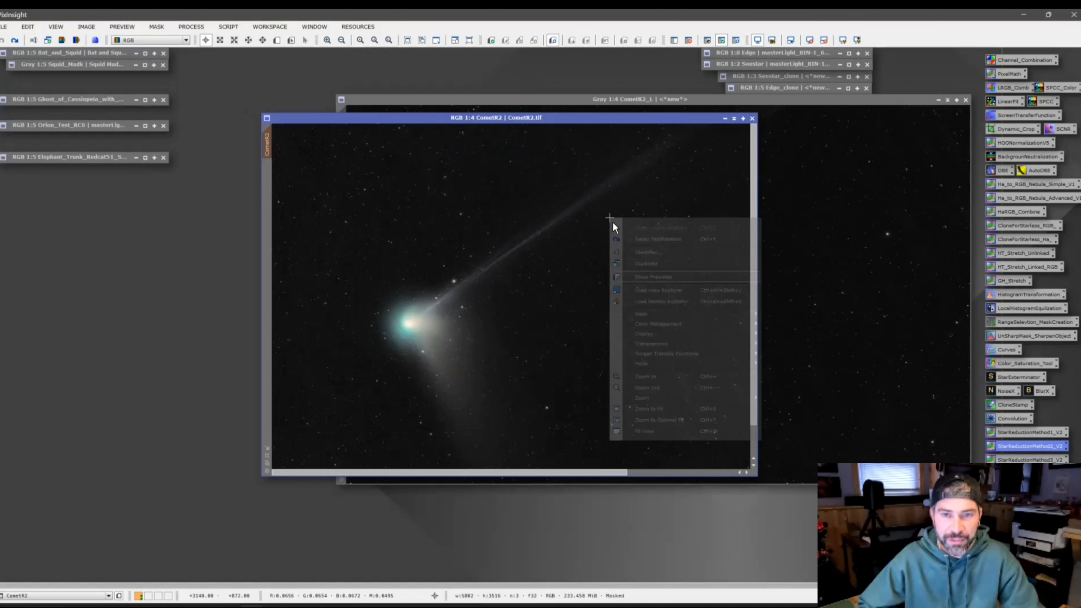
pyautogui.moveTo(640, 315)
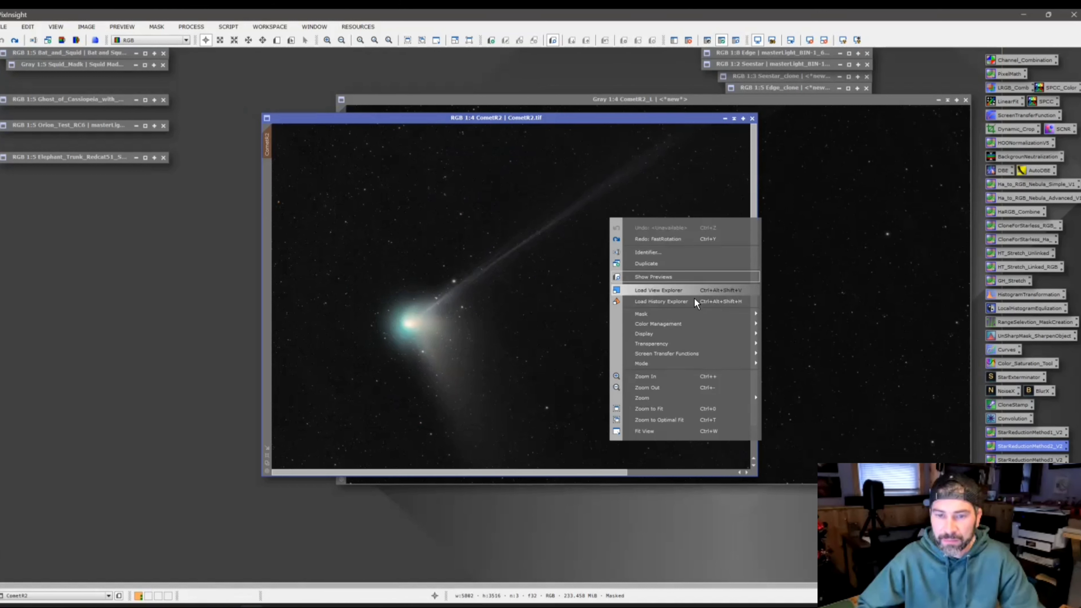
pyautogui.moveTo(674, 317)
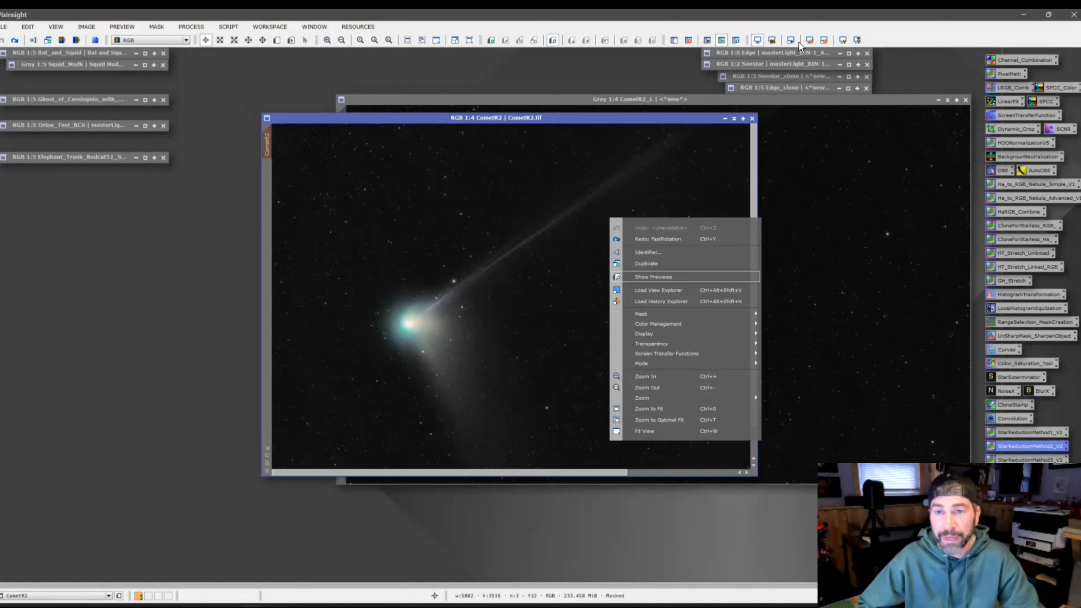
pyautogui.click(688, 43)
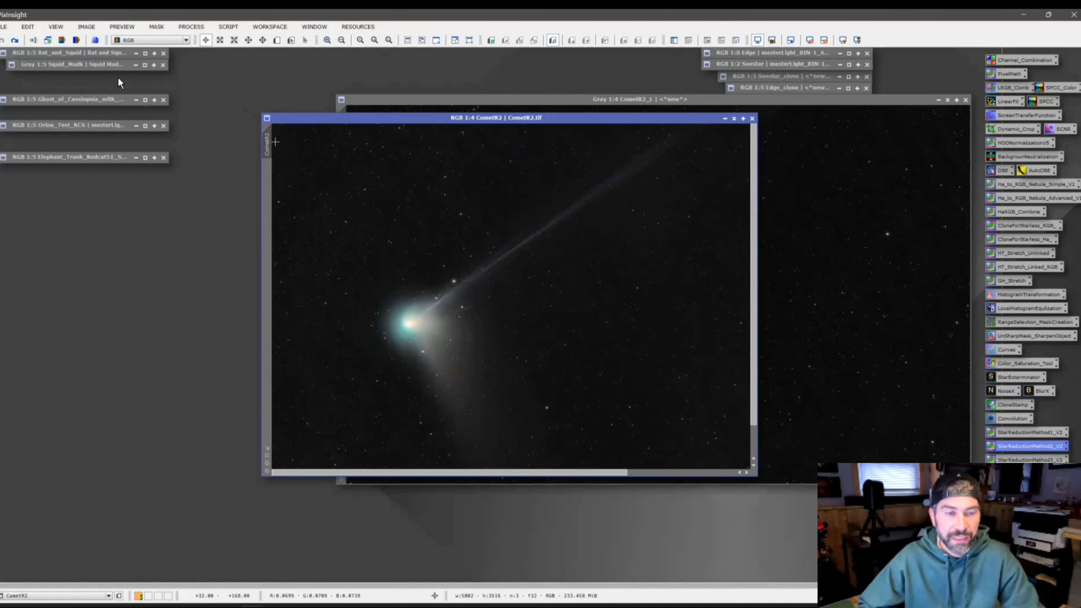
pyautogui.click(392, 104)
pyautogui.moveTo(342, 128); pyautogui.dragTo(277, 181)
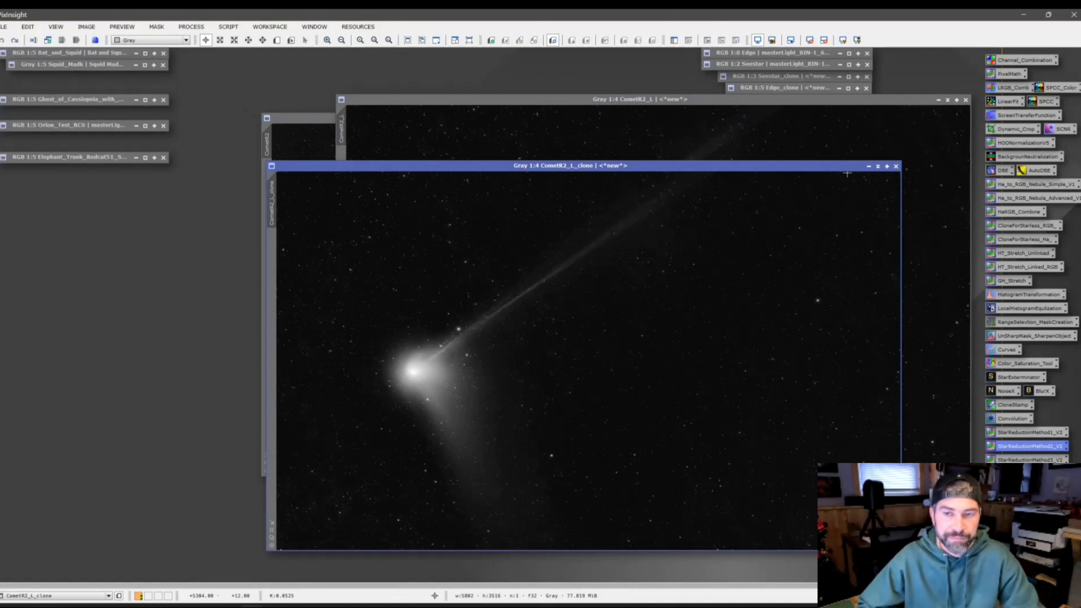
pyautogui.click(896, 166)
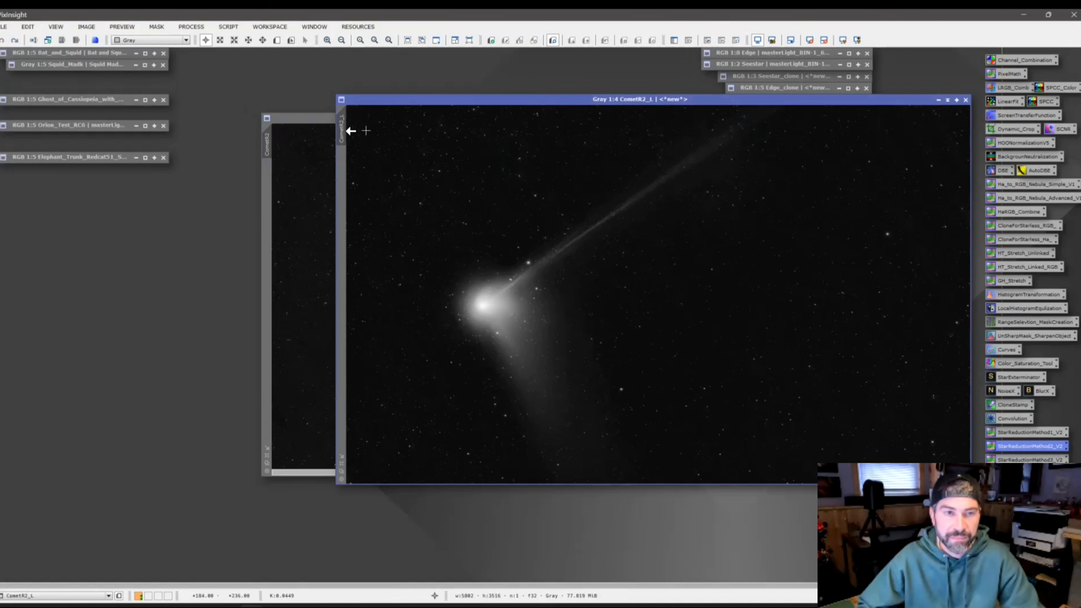
# - Reapply CometR2_L as the mask of CometR2 and remove the mask again
pyautogui.moveTo(347, 131); pyautogui.dragTo(267, 176)
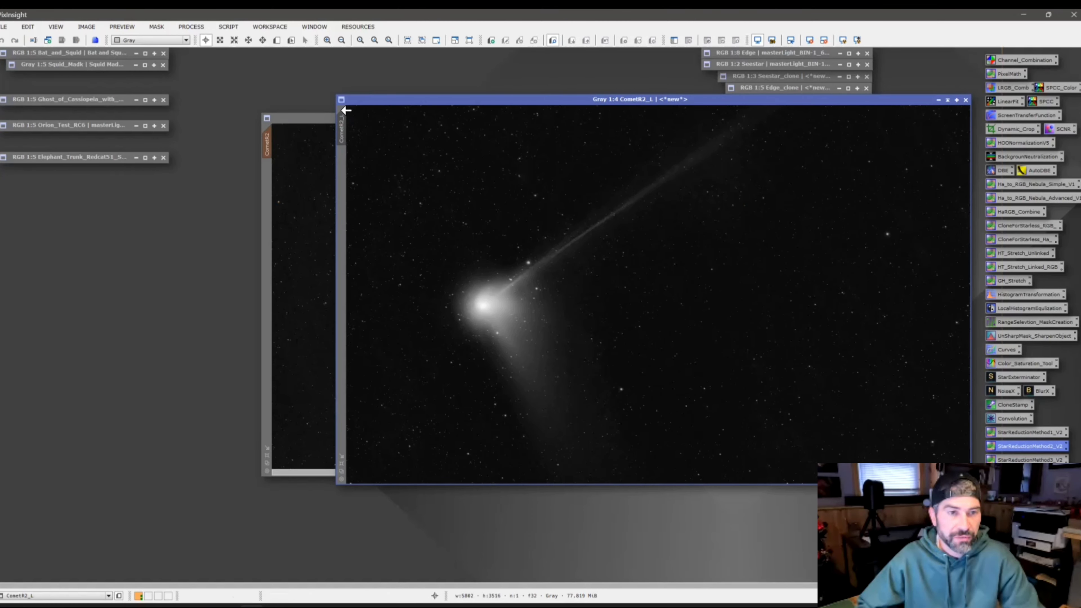
pyautogui.click(265, 175)
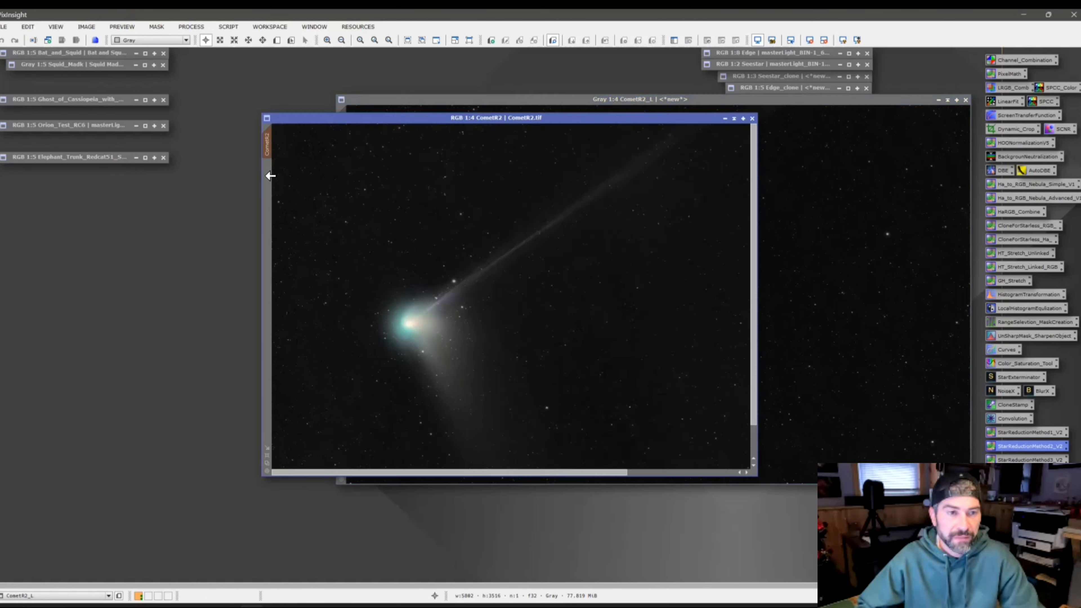
pyautogui.click(688, 40)
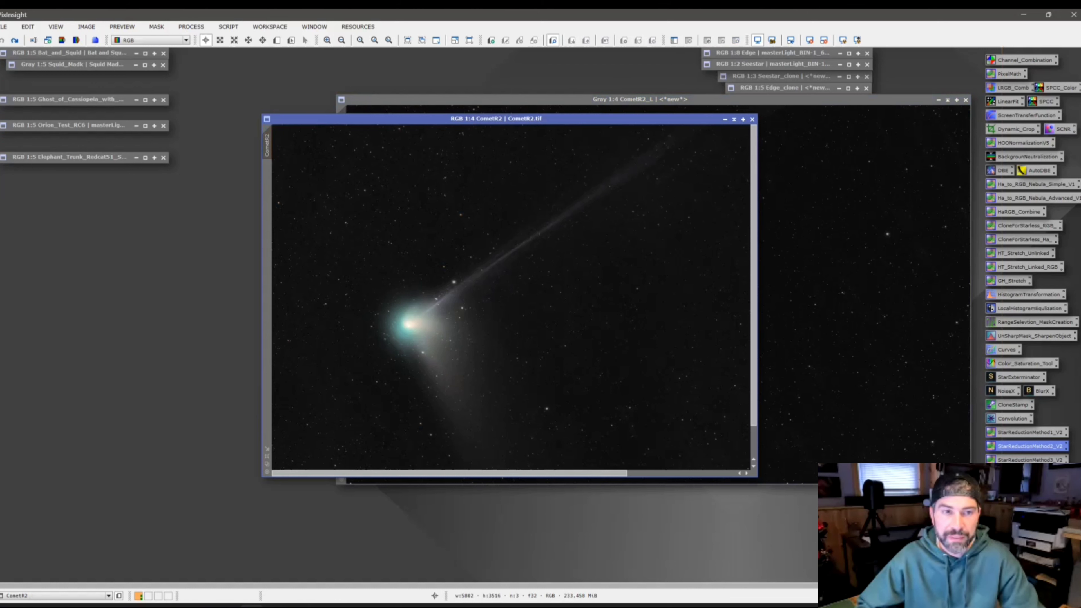
# - Remove the stars from the luminance image CometR2_L with StarXTerminator
pyautogui.moveTo(674, 108); pyautogui.dragTo(528, 105)
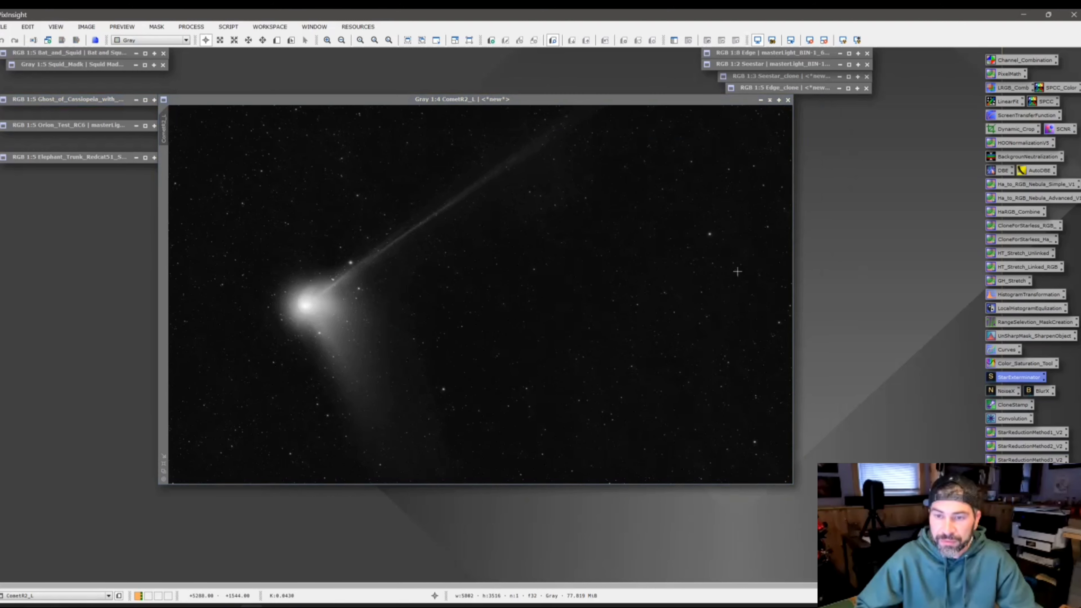
pyautogui.moveTo(835, 150); pyautogui.dragTo(889, 134)
pyautogui.moveTo(812, 195); pyautogui.dragTo(725, 258)
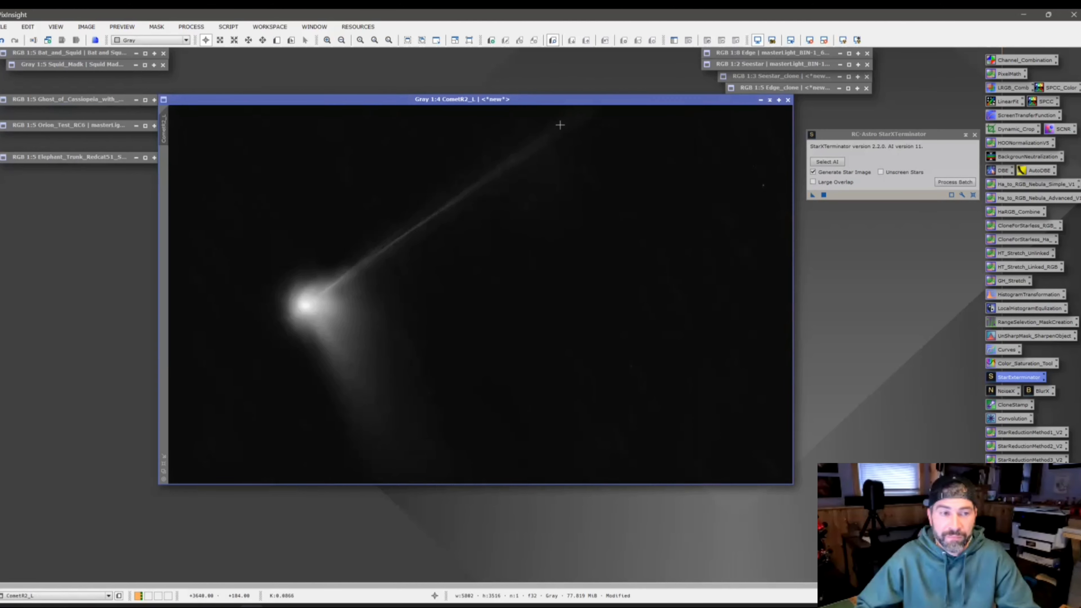
# - Compare the starless luminance image CometR2_L with the color image CometR2
pyautogui.moveTo(566, 101); pyautogui.dragTo(622, 208)
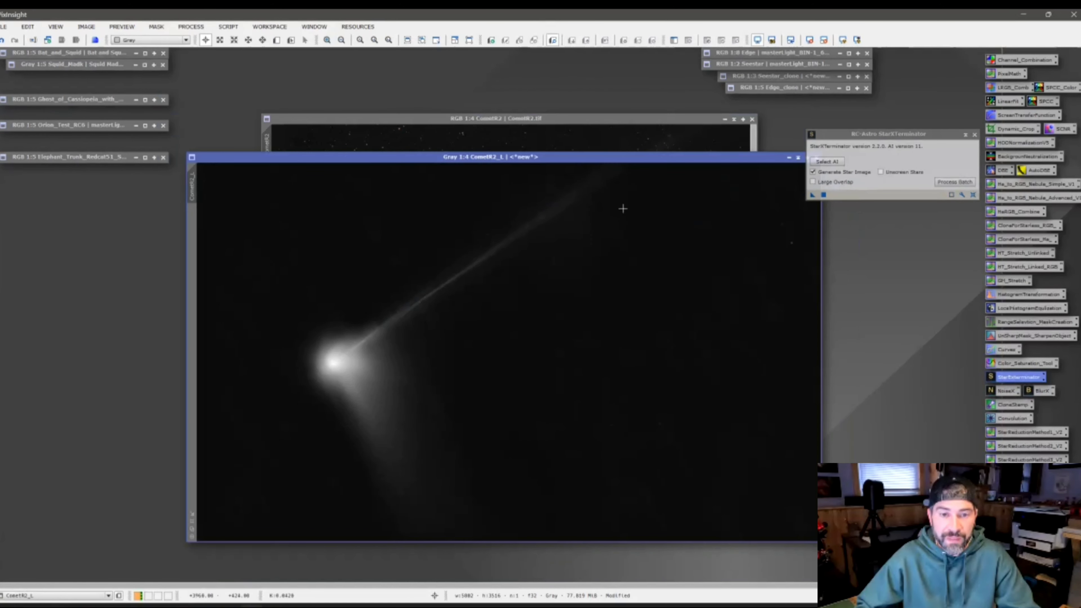
pyautogui.click(563, 137)
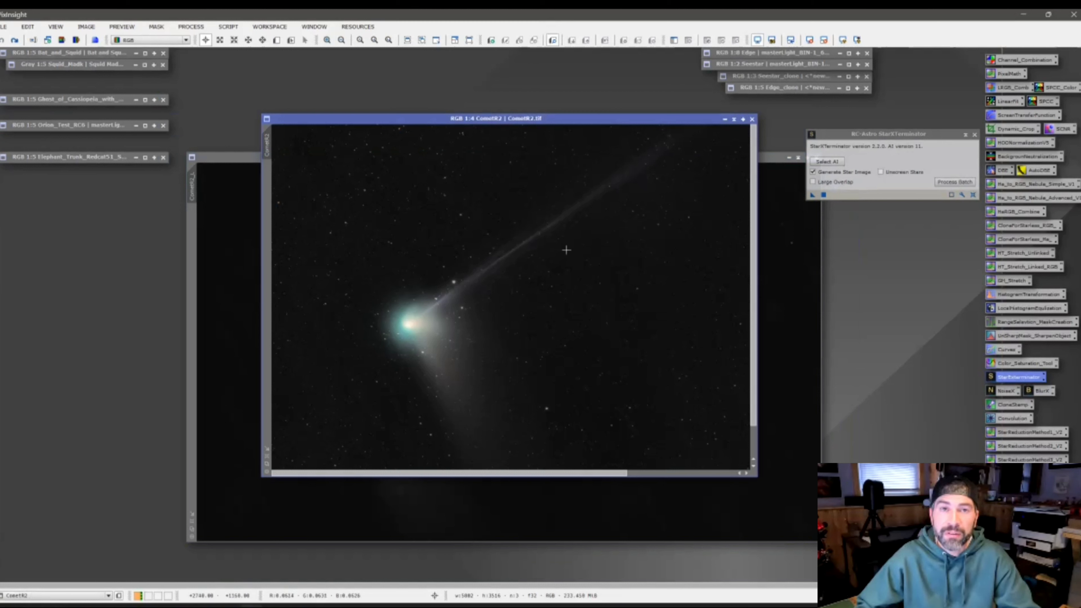
pyautogui.click(772, 225)
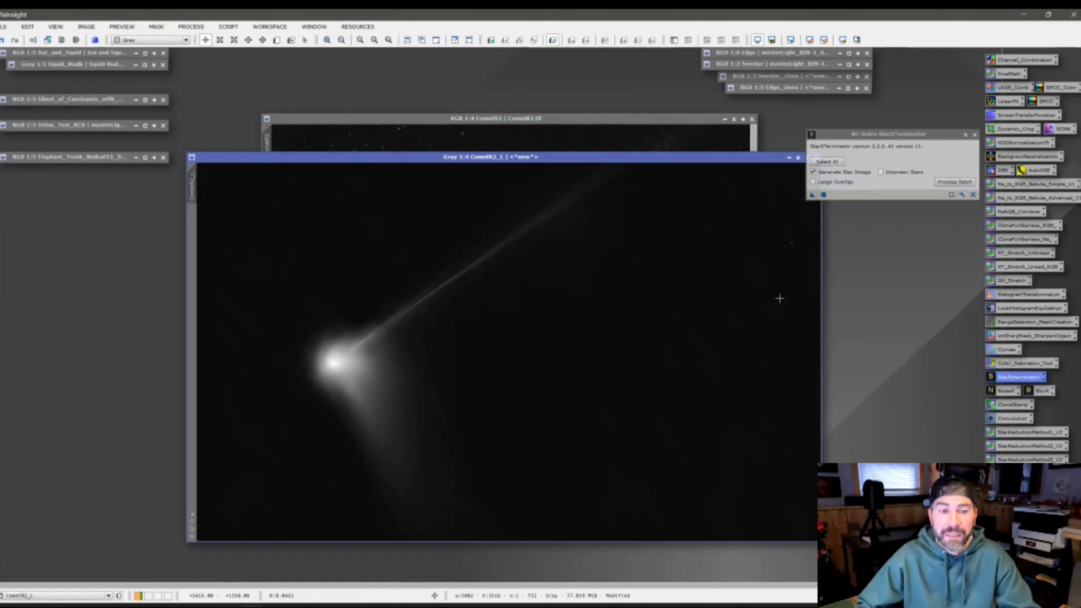
# - Preview darker midtones on the starless luminance image CometR2_L with HistogramTransformation, without applying the adjustment
pyautogui.click(1027, 294)
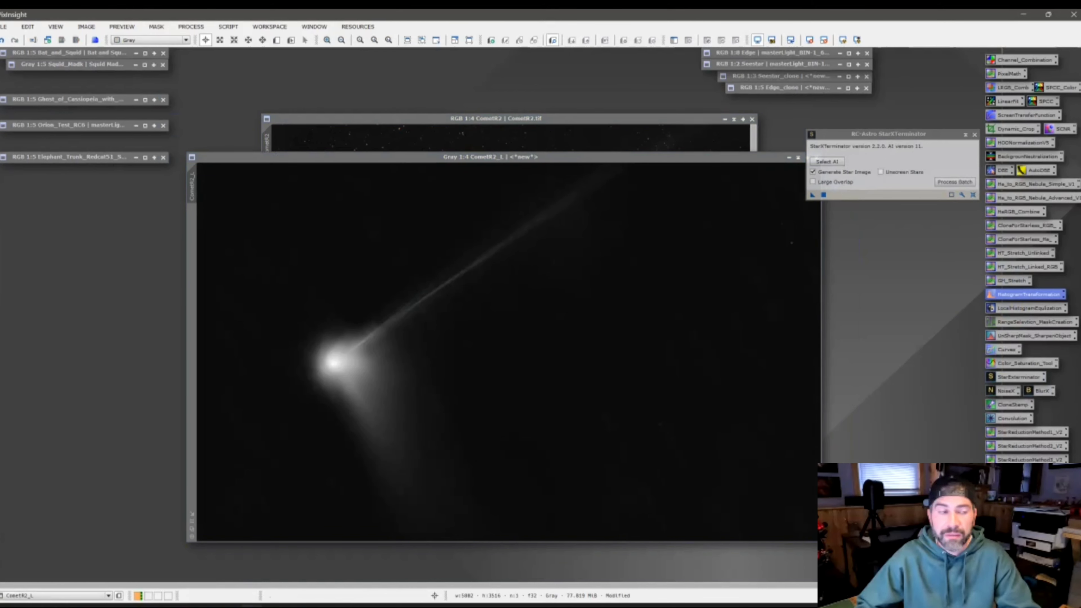
pyautogui.moveTo(0, 96); pyautogui.dragTo(854, 76)
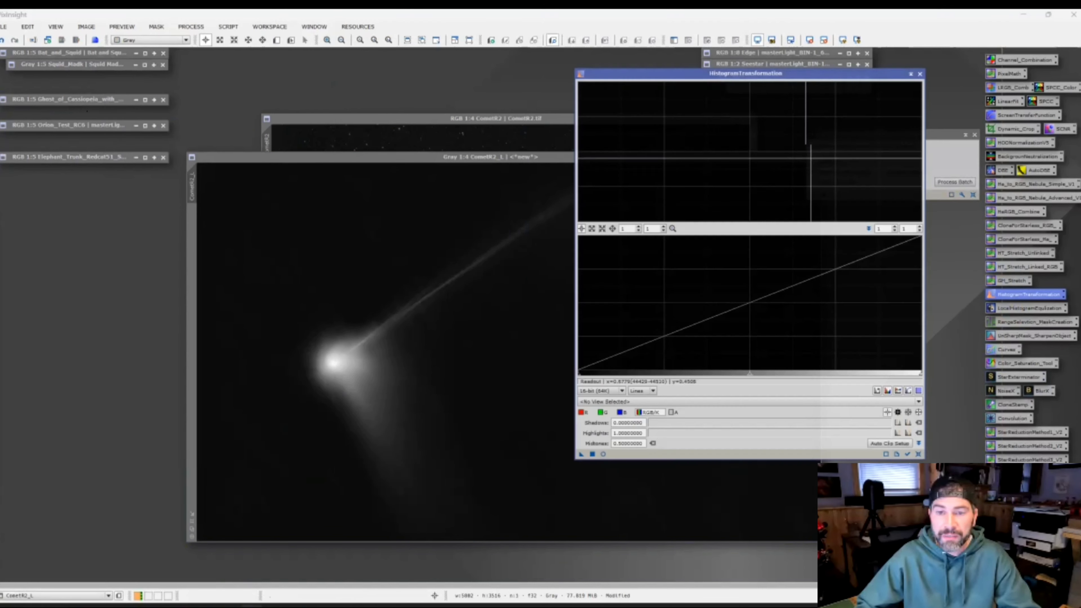
pyautogui.click(603, 454)
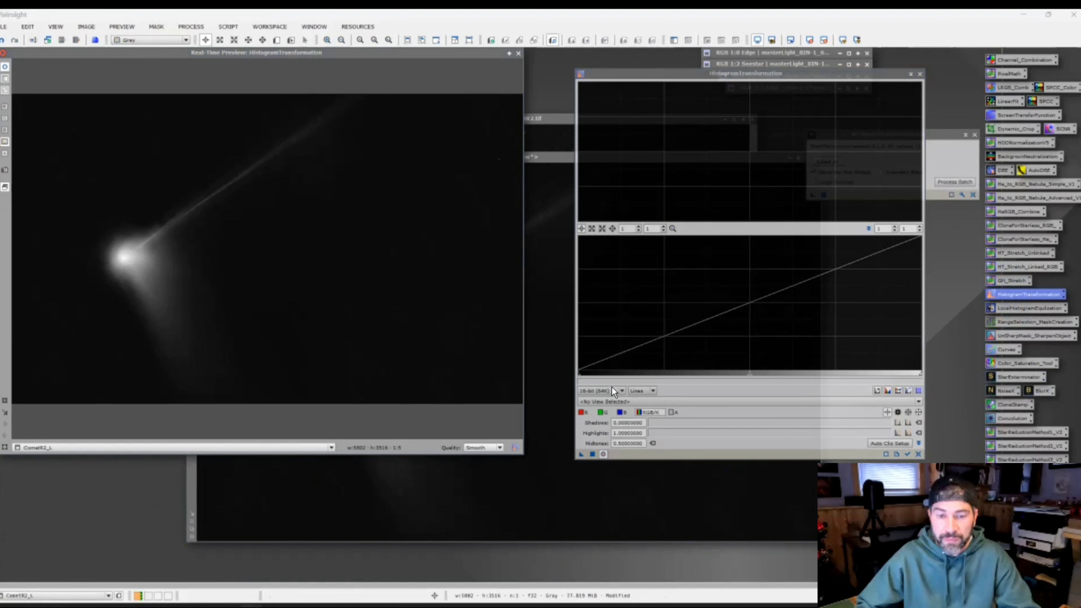
pyautogui.moveTo(750, 378); pyautogui.dragTo(836, 374)
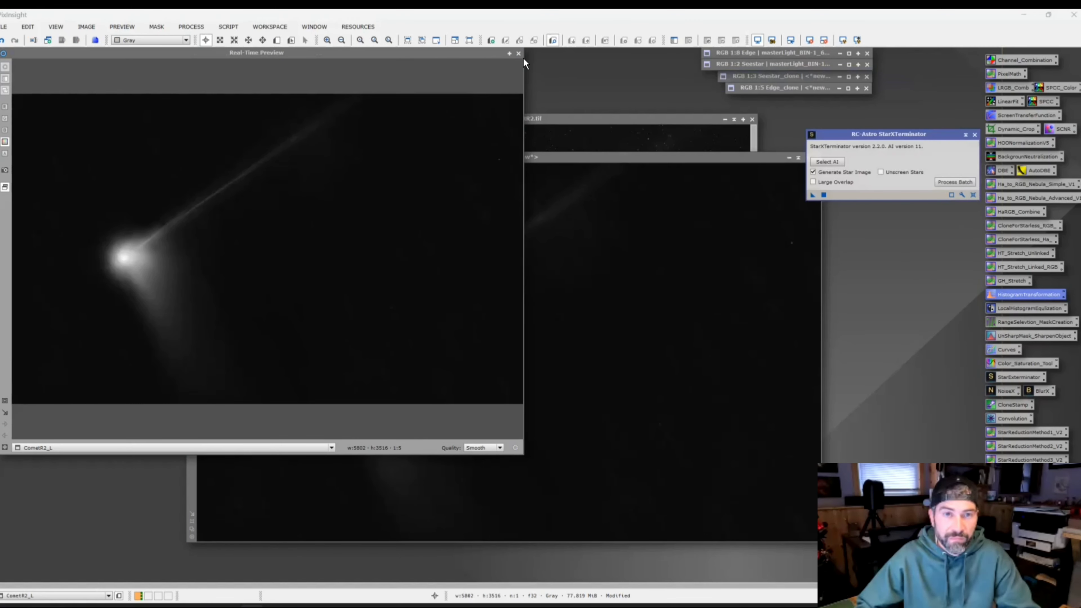
pyautogui.click(518, 53)
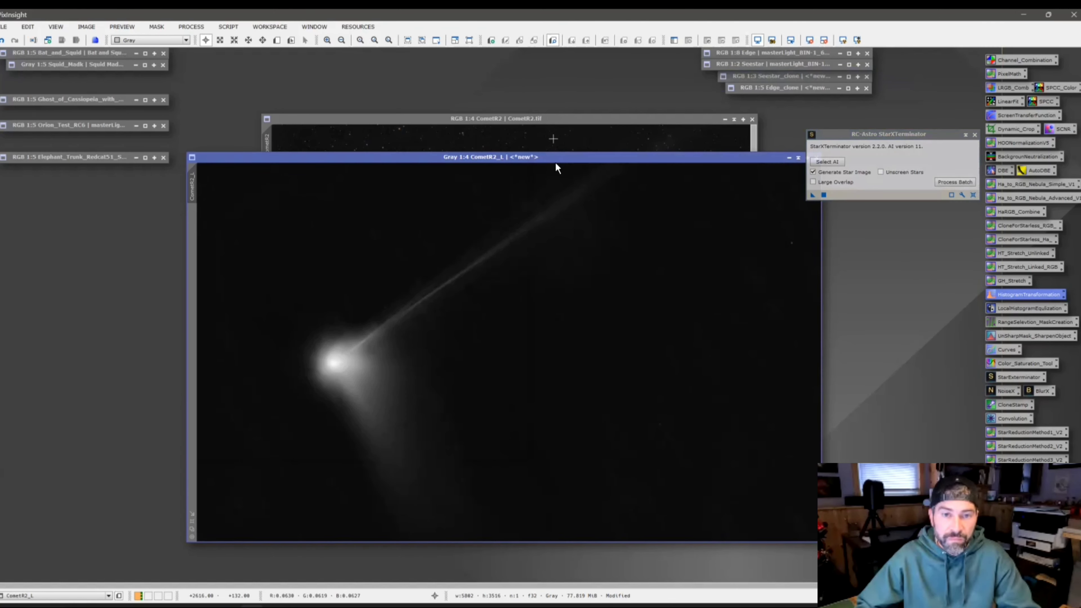
# - Paint dark background sky over the comet head and part of its lower tail in CometR2_L with CloneStamp, radius 250, and commit the strokes
pyautogui.moveTo(556, 160); pyautogui.dragTo(537, 115)
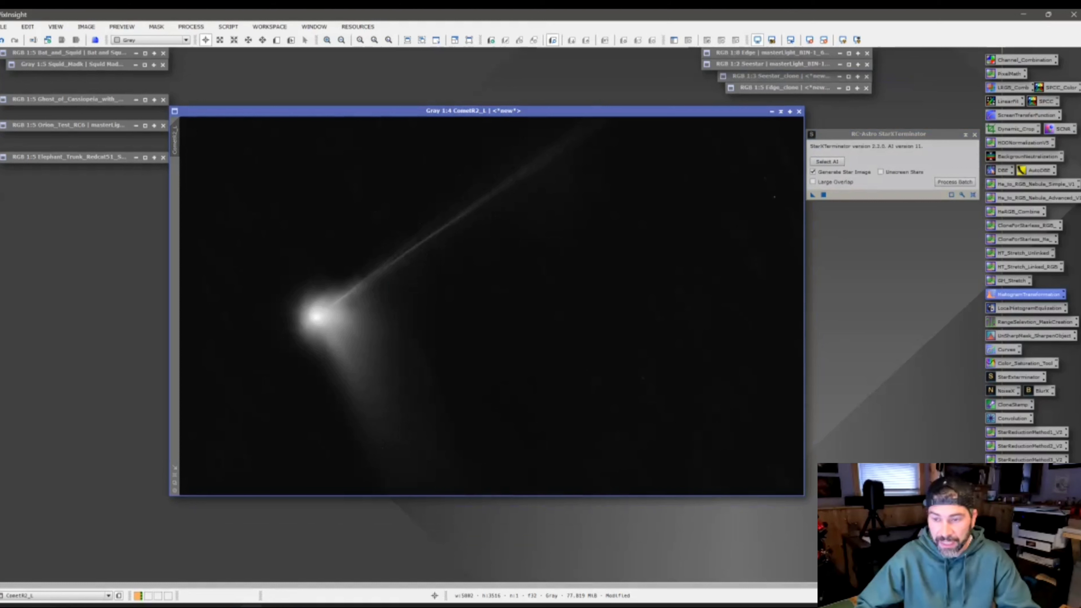
pyautogui.doubleClick(1012, 405)
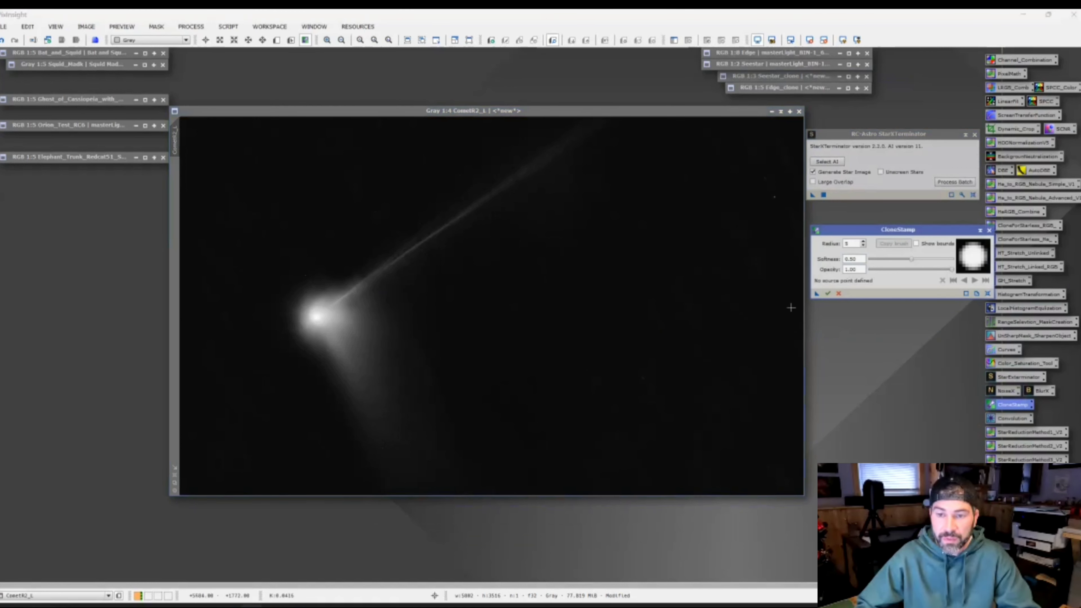
pyautogui.keyDown('ctrl'); pyautogui.click(648, 293); pyautogui.keyUp('ctrl')
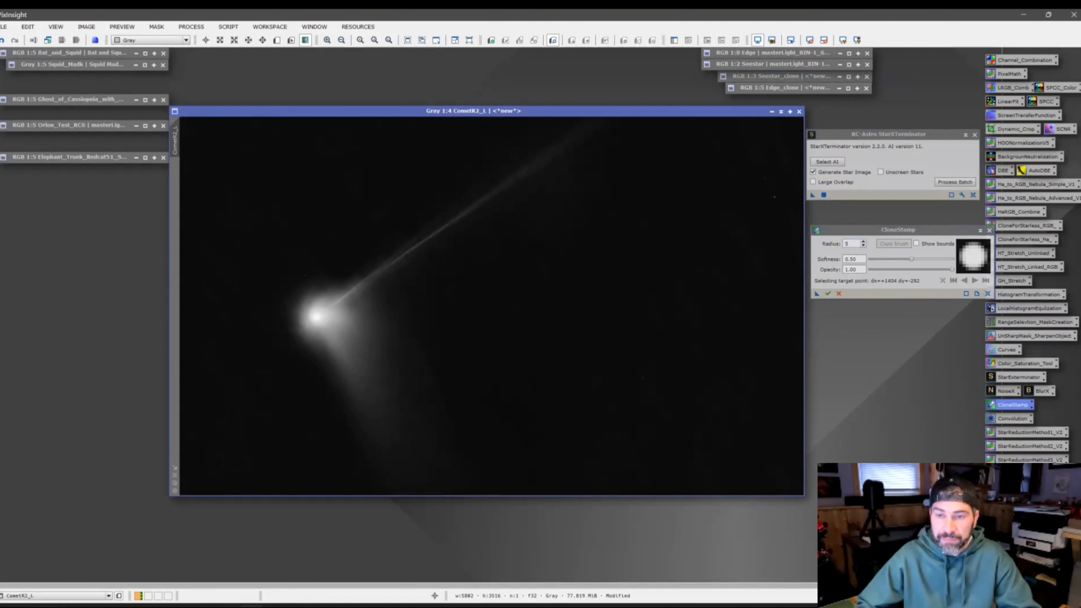
pyautogui.doubleClick(846, 243)
pyautogui.write('250')
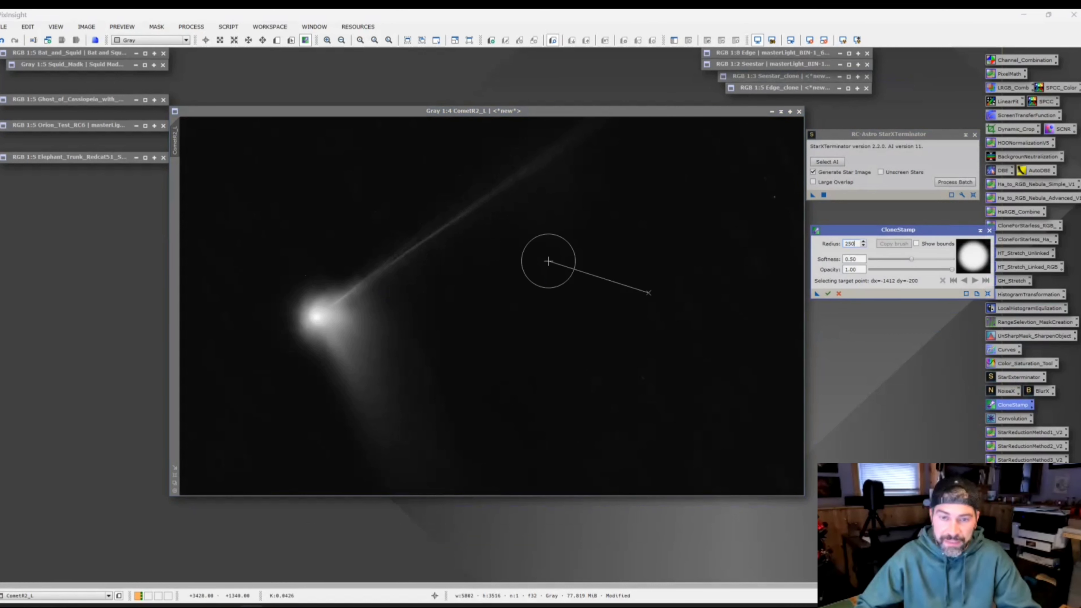
pyautogui.click(327, 309)
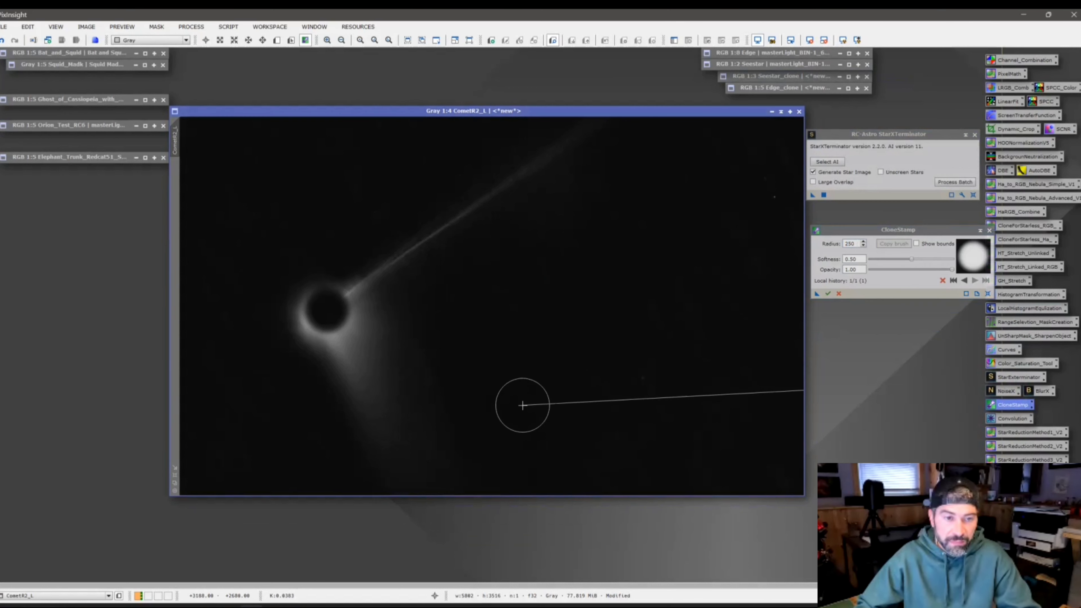
pyautogui.moveTo(384, 344)
pyautogui.mouseDown()
pyautogui.moveTo(368, 358)
pyautogui.moveTo(366, 324)
pyautogui.moveTo(345, 342)
pyautogui.moveTo(308, 321)
pyautogui.moveTo(322, 267)
pyautogui.mouseUp()
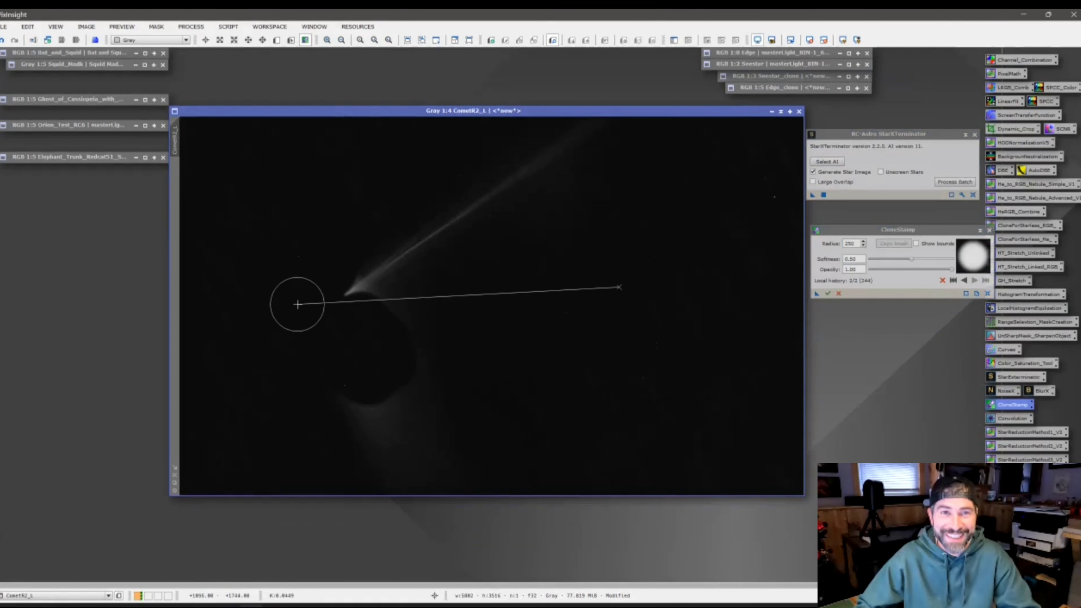
pyautogui.click(827, 293)
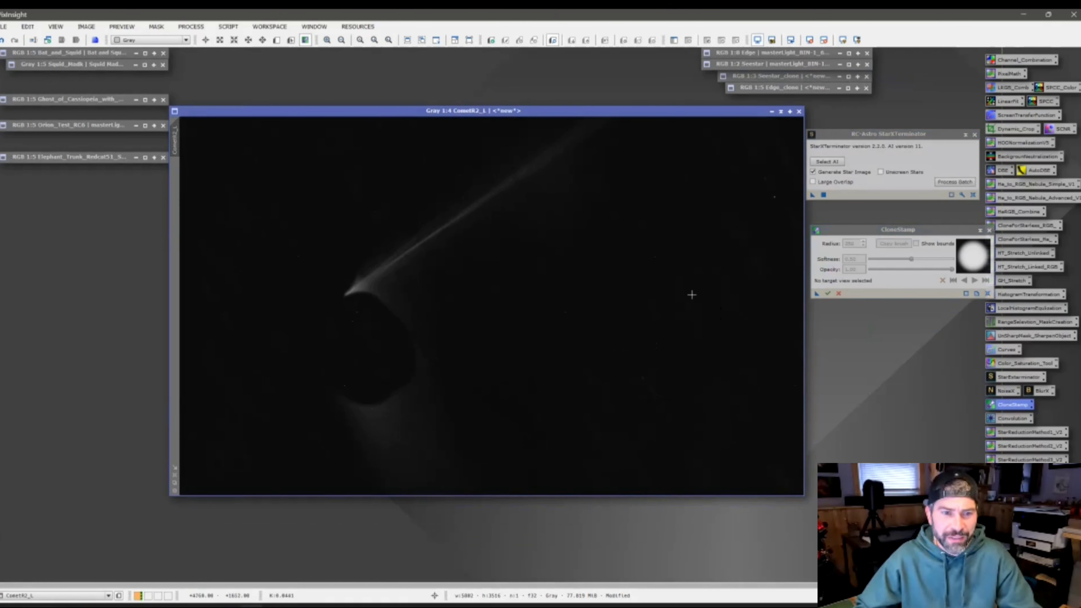
pyautogui.click(989, 230)
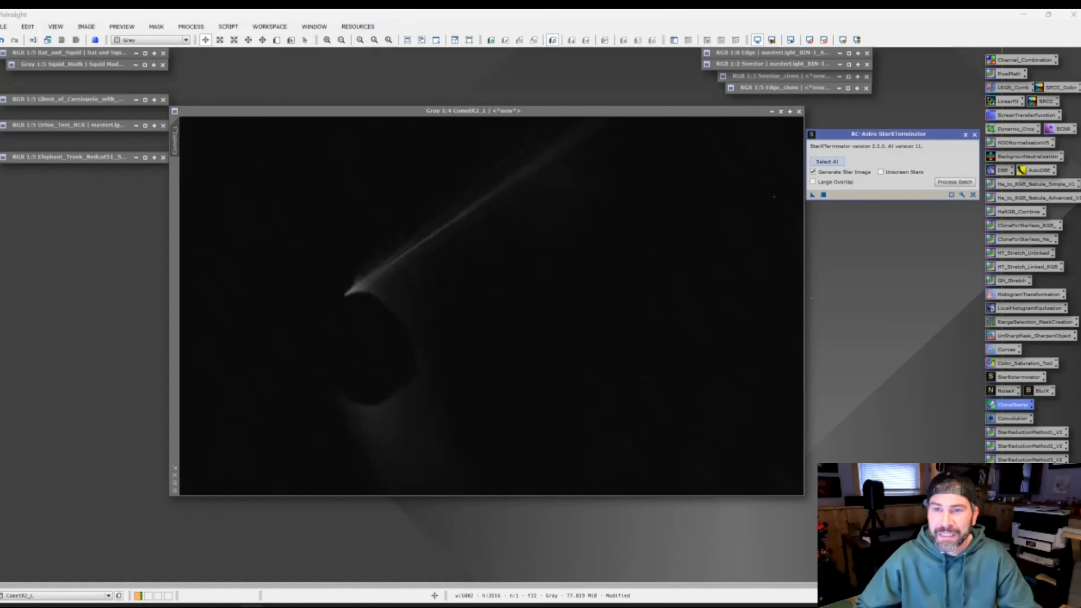
# - Blur CometR2_L with a parametric Convolution at StdDev 37.0, checking the effect in the real-time preview
pyautogui.moveTo(722, 112); pyautogui.dragTo(712, 110)
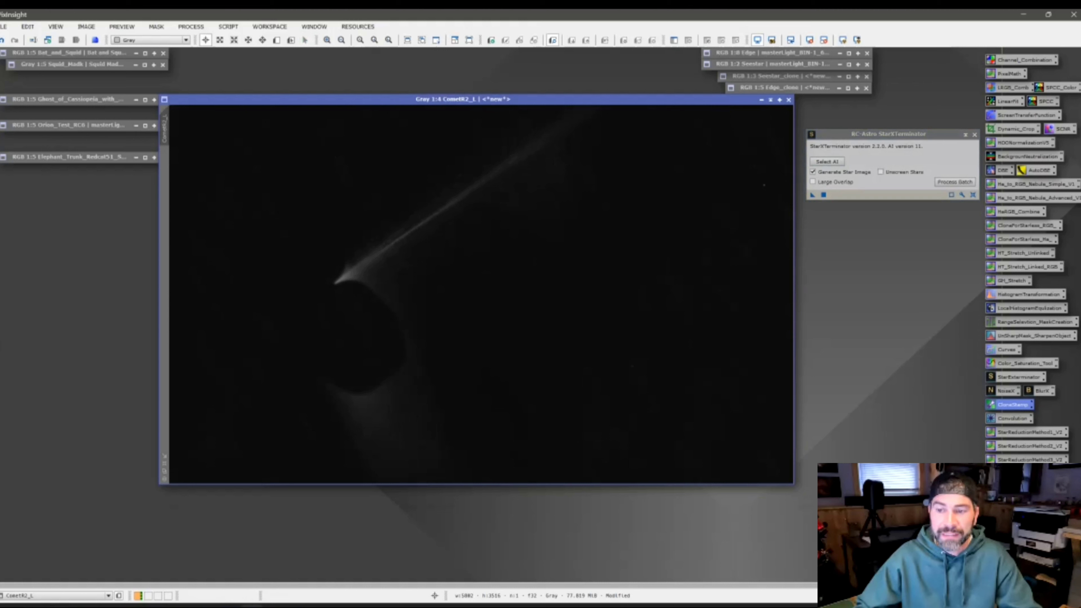
pyautogui.doubleClick(992, 418)
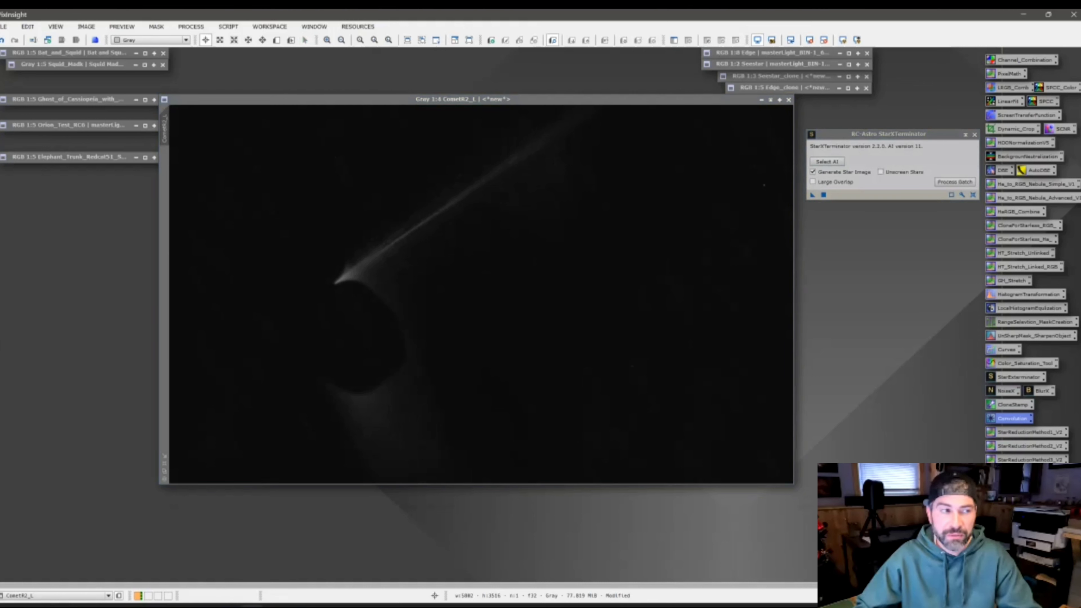
pyautogui.moveTo(51, 133); pyautogui.dragTo(885, 111)
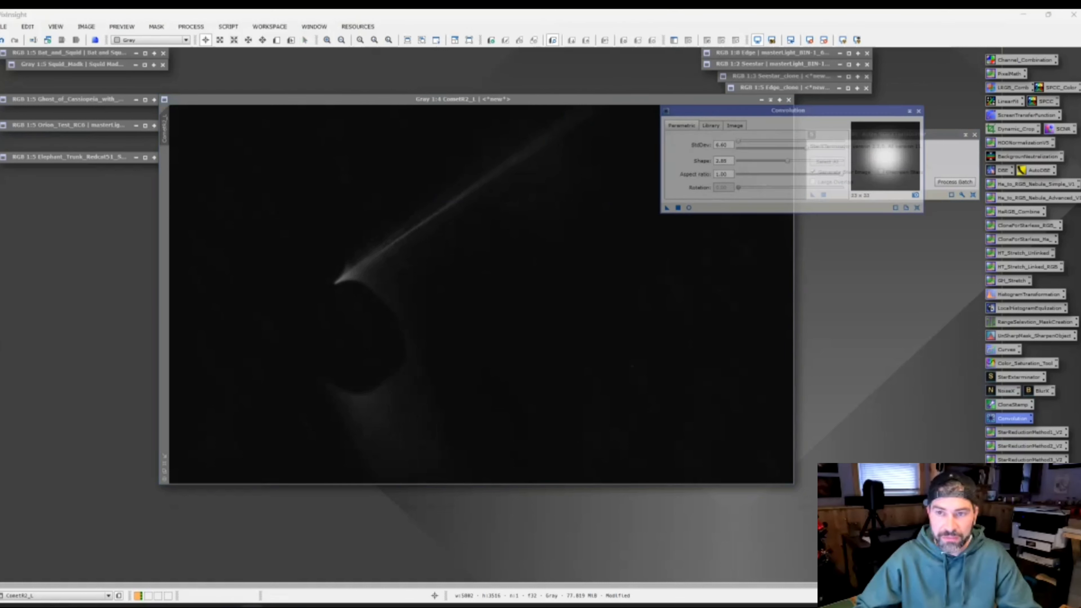
pyautogui.moveTo(788, 111); pyautogui.dragTo(889, 108)
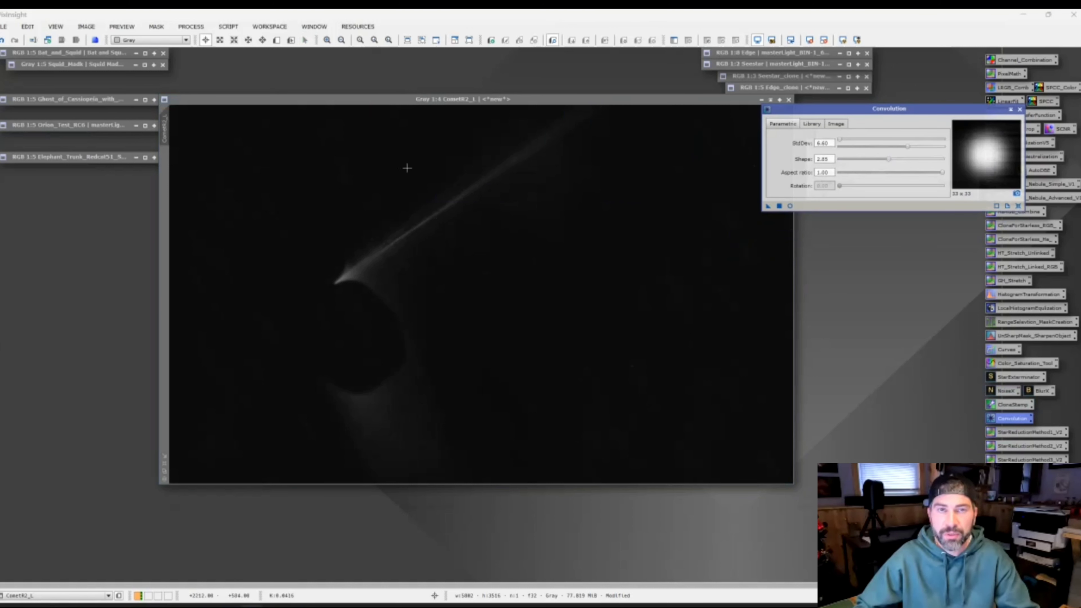
pyautogui.click(792, 208)
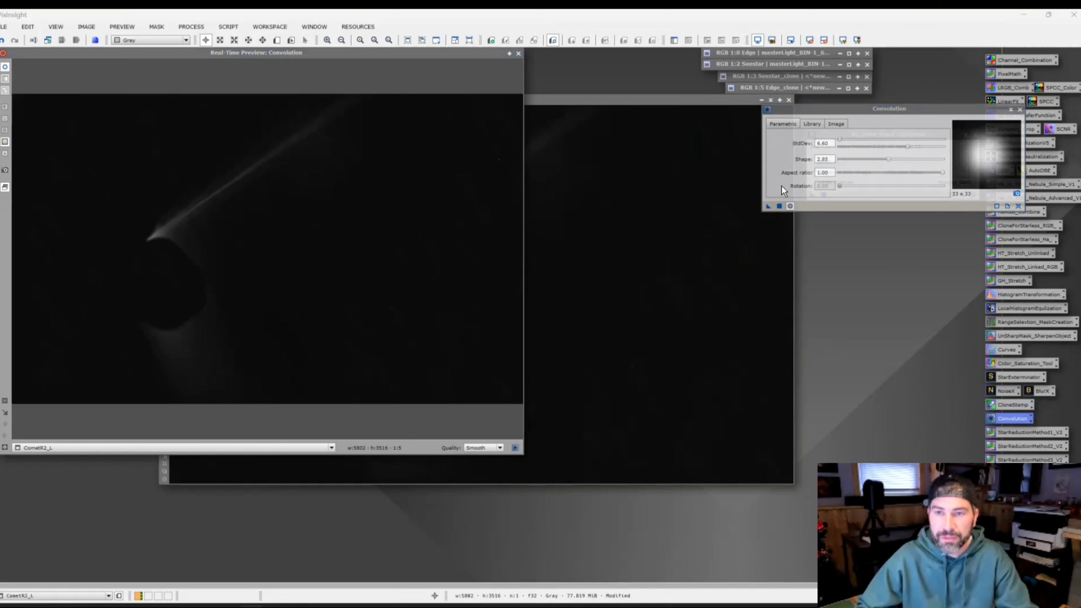
pyautogui.moveTo(475, 53); pyautogui.dragTo(626, 75)
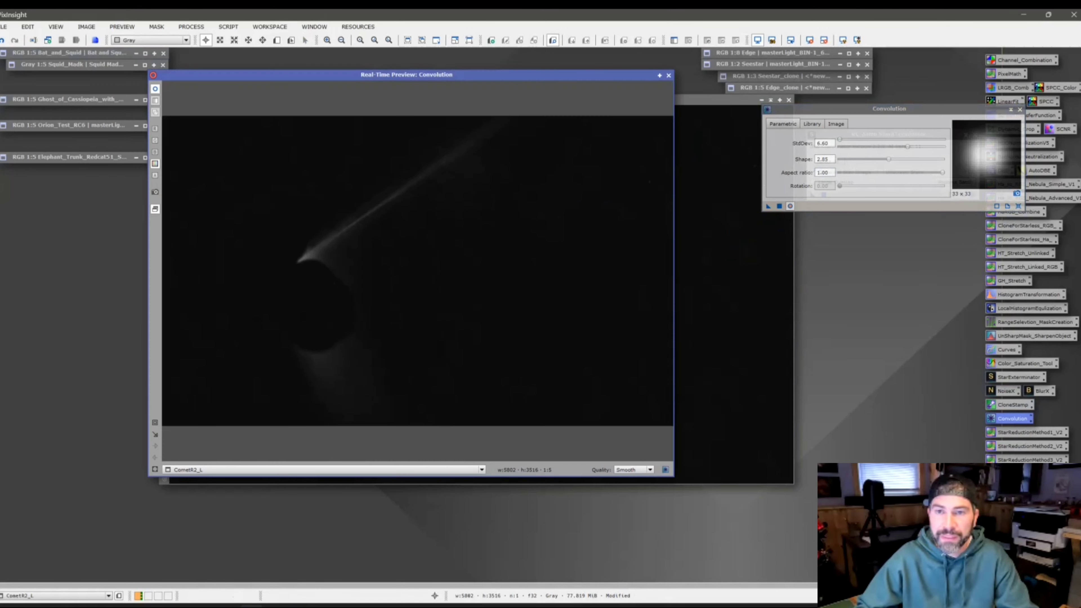
pyautogui.moveTo(840, 140)
pyautogui.mouseDown()
pyautogui.moveTo(860, 140)
pyautogui.moveTo(850, 140)
pyautogui.mouseUp()
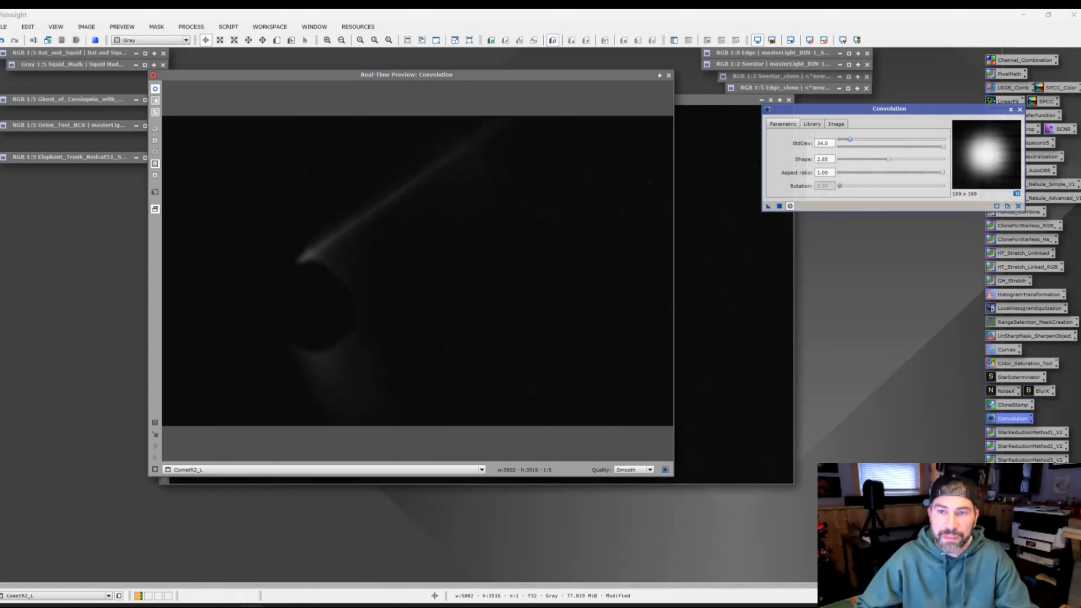
pyautogui.moveTo(849, 139); pyautogui.dragTo(839, 139)
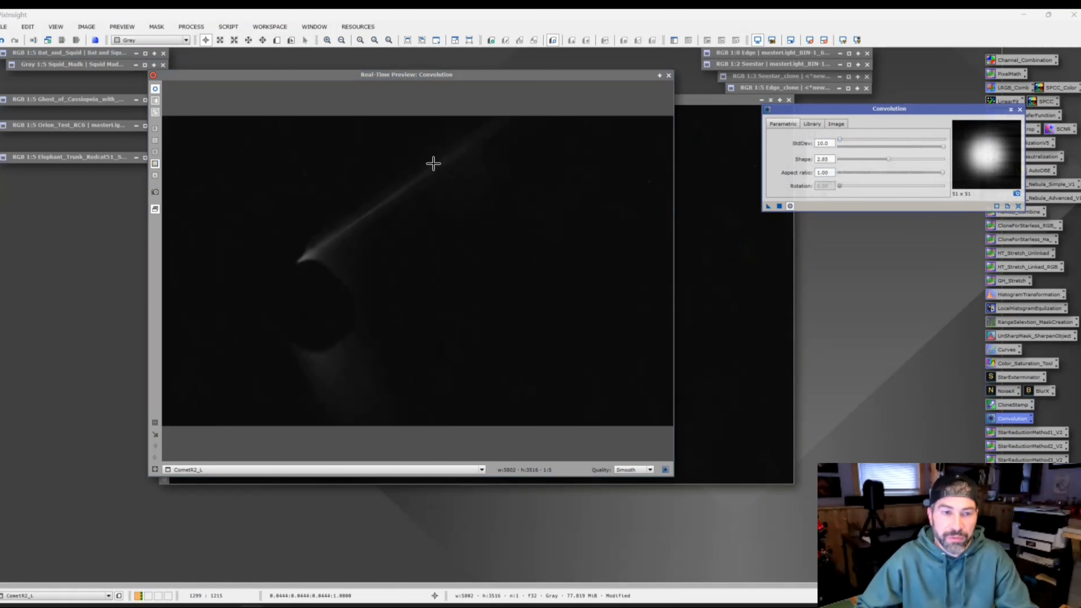
pyautogui.moveTo(839, 139); pyautogui.dragTo(851, 139)
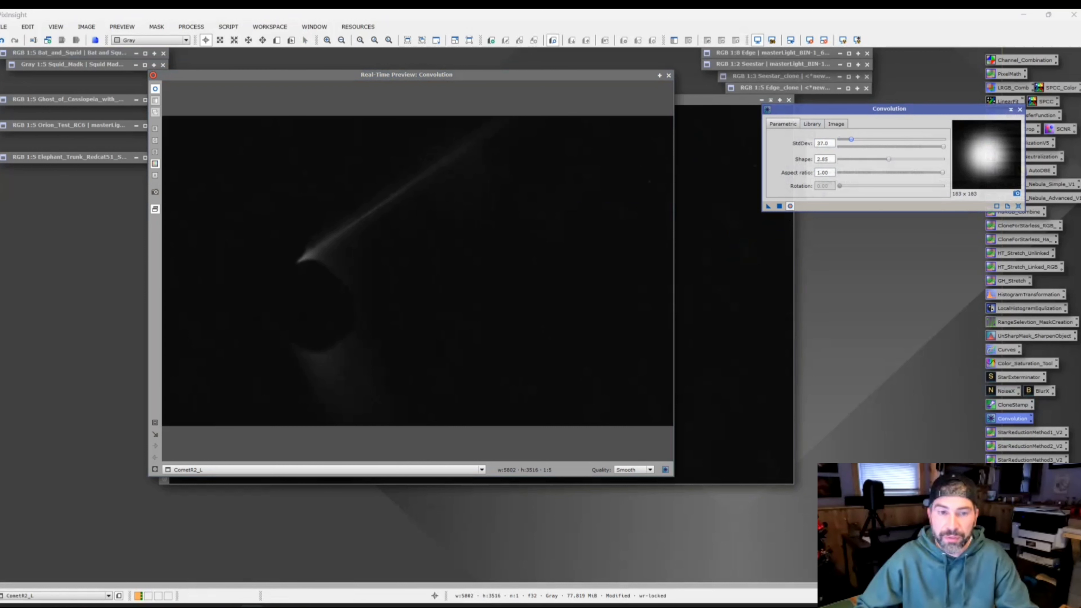
pyautogui.click(779, 206)
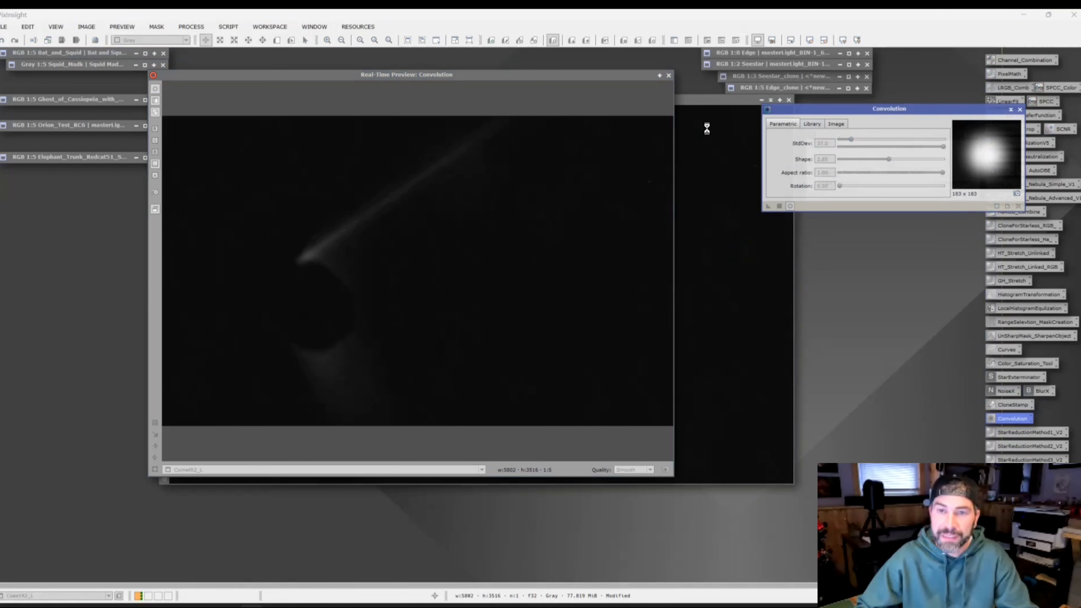
pyautogui.click(671, 77)
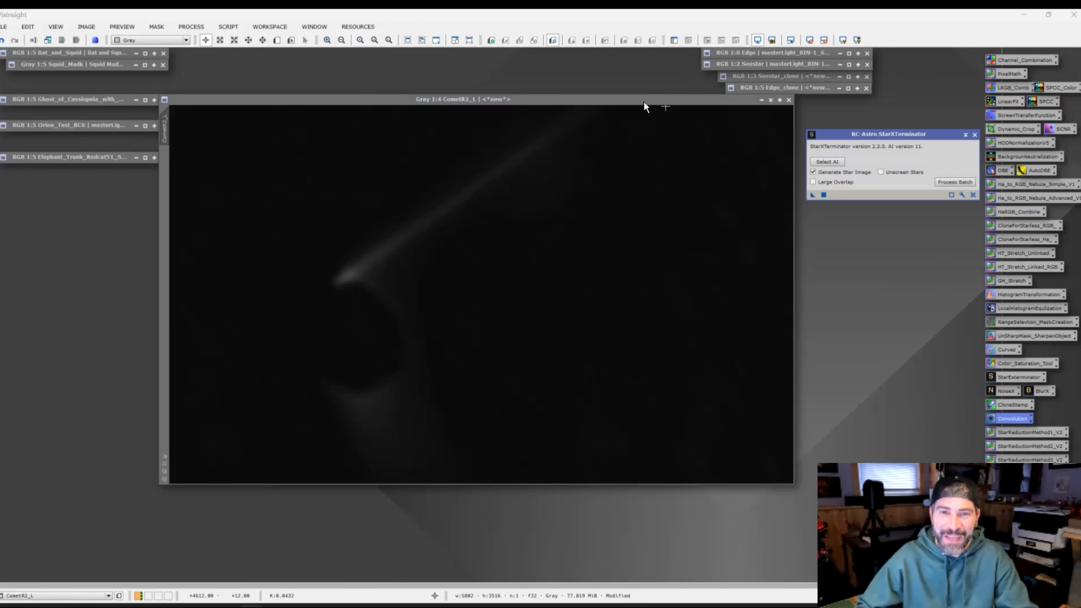
# - Close the luminance image CometR2_L without saving it
pyautogui.moveTo(644, 103)
pyautogui.mouseDown()
pyautogui.moveTo(664, 183)
pyautogui.moveTo(668, 152)
pyautogui.moveTo(648, 136)
pyautogui.moveTo(623, 143)
pyautogui.moveTo(634, 112)
pyautogui.mouseUp()
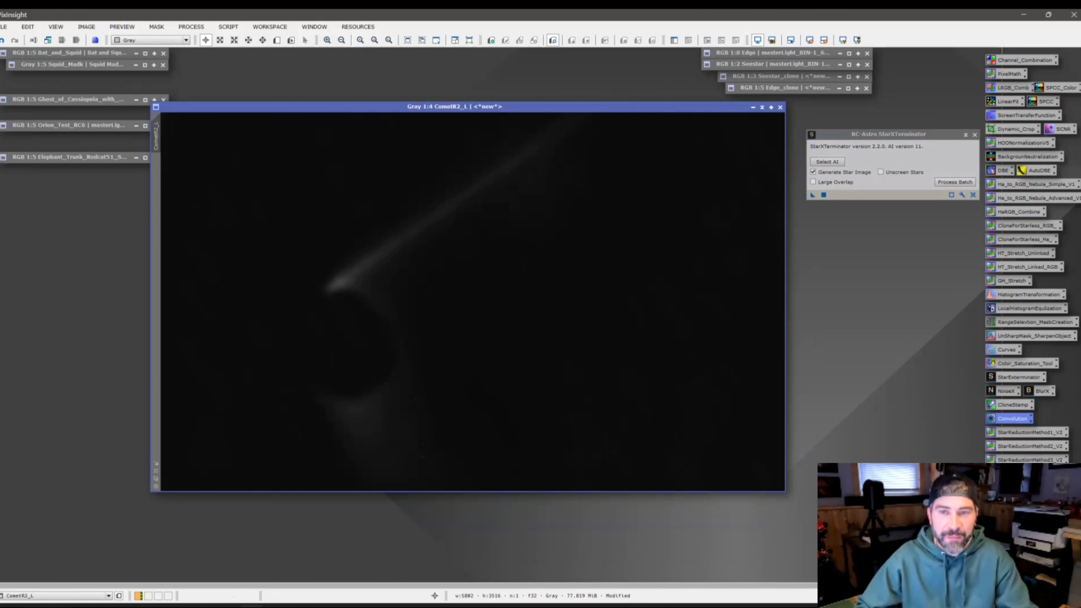
pyautogui.click(780, 107)
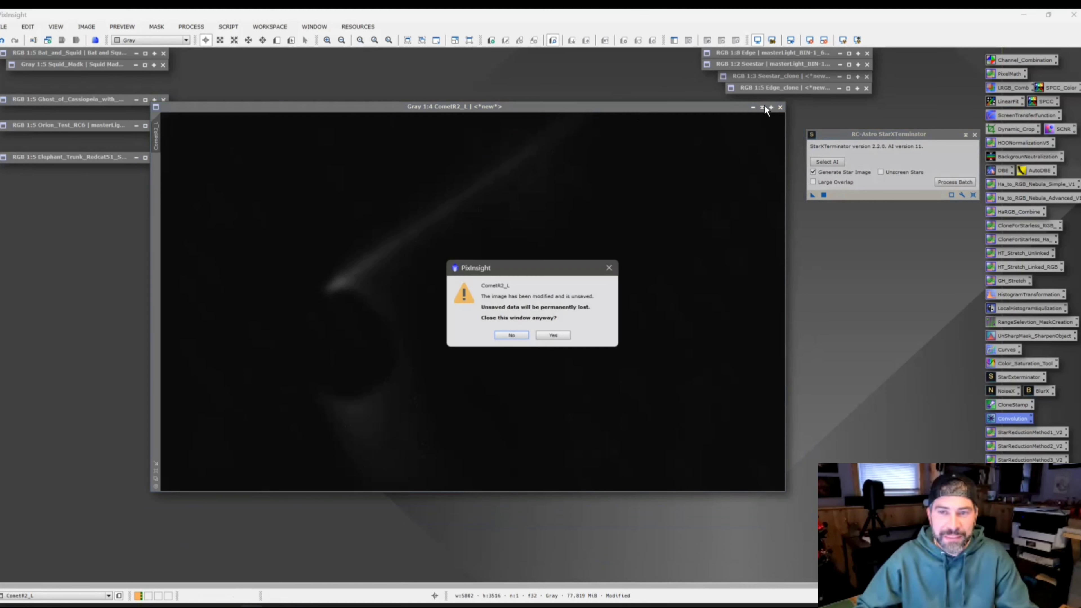
pyautogui.click(548, 335)
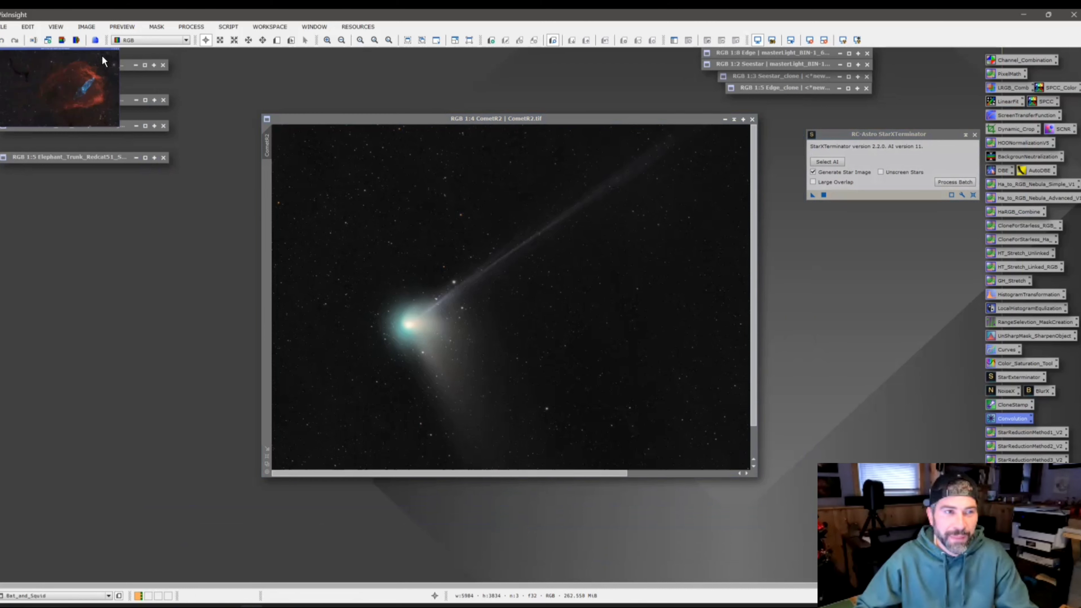
# - Compare the Bat_and_Squid image with its mask Squid_Madk, and put both away again
pyautogui.doubleClick(101, 55)
pyautogui.moveTo(257, 63); pyautogui.dragTo(427, 75)
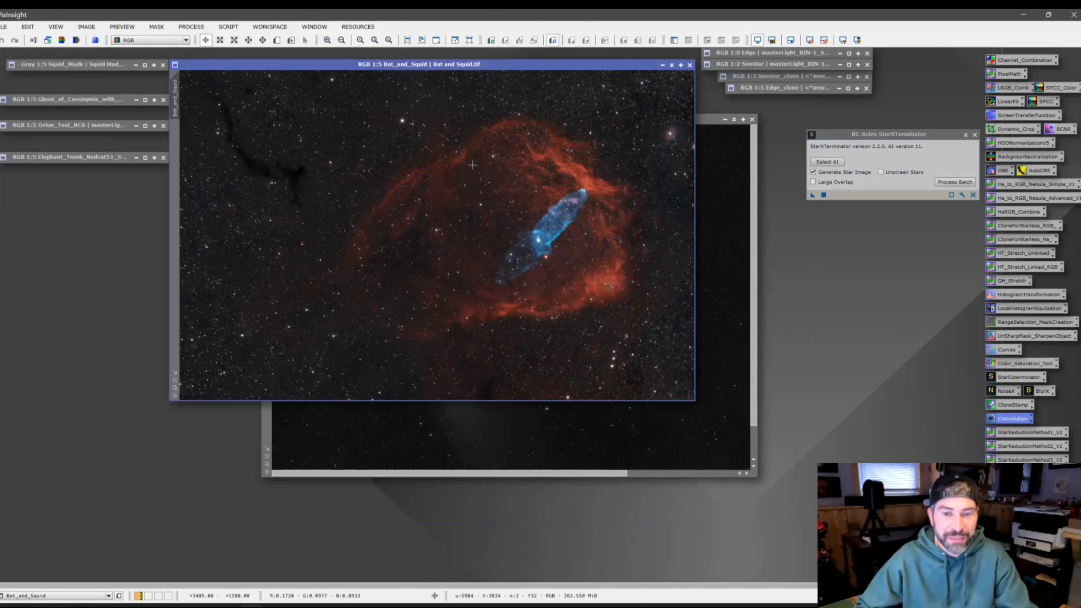
pyautogui.doubleClick(102, 65)
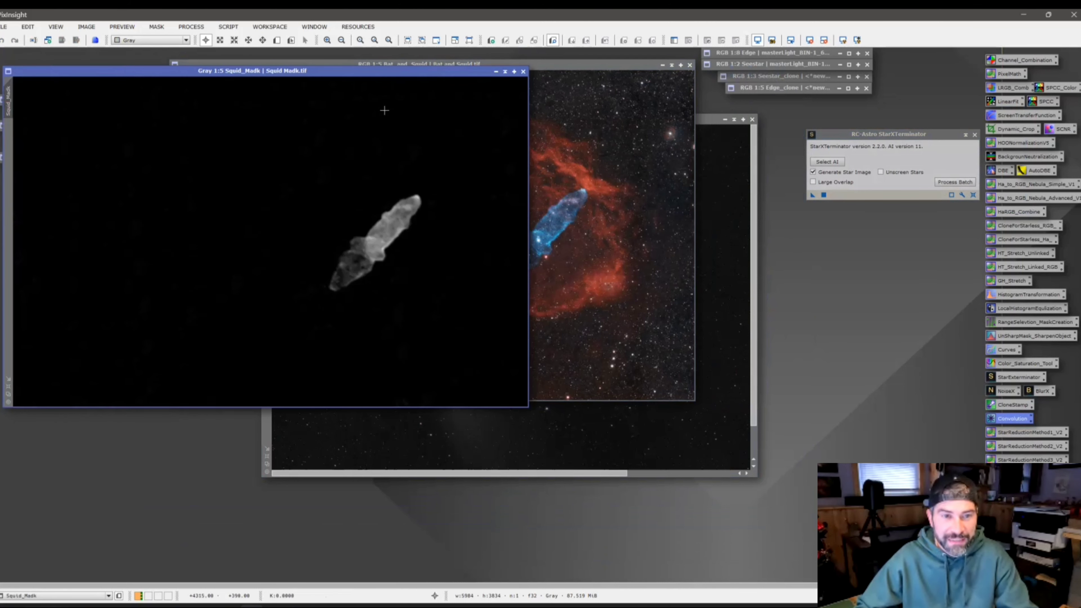
pyautogui.moveTo(385, 75); pyautogui.dragTo(411, 83)
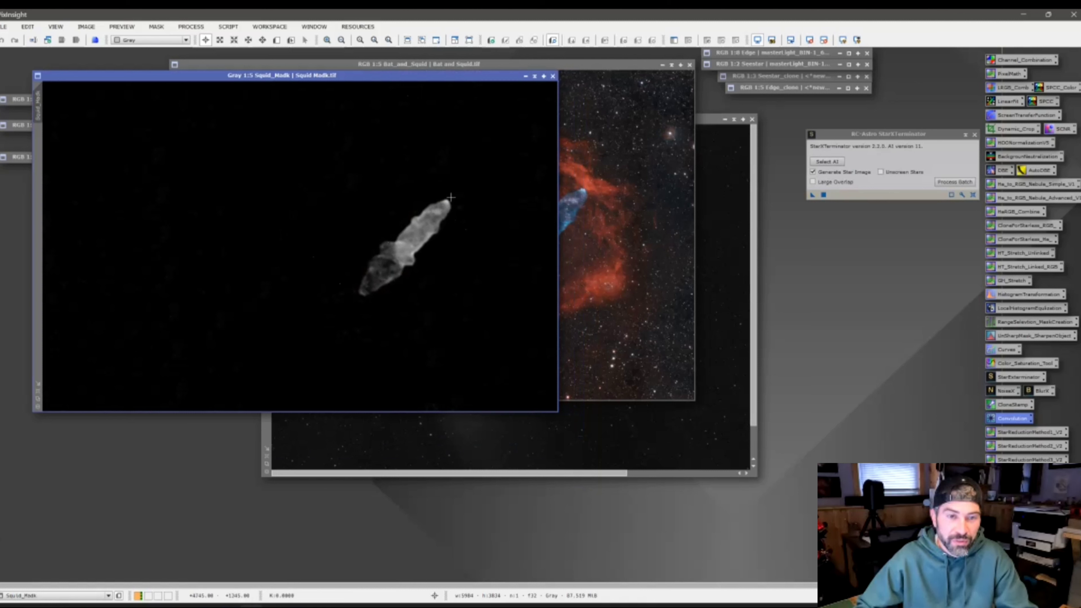
pyautogui.click(553, 77)
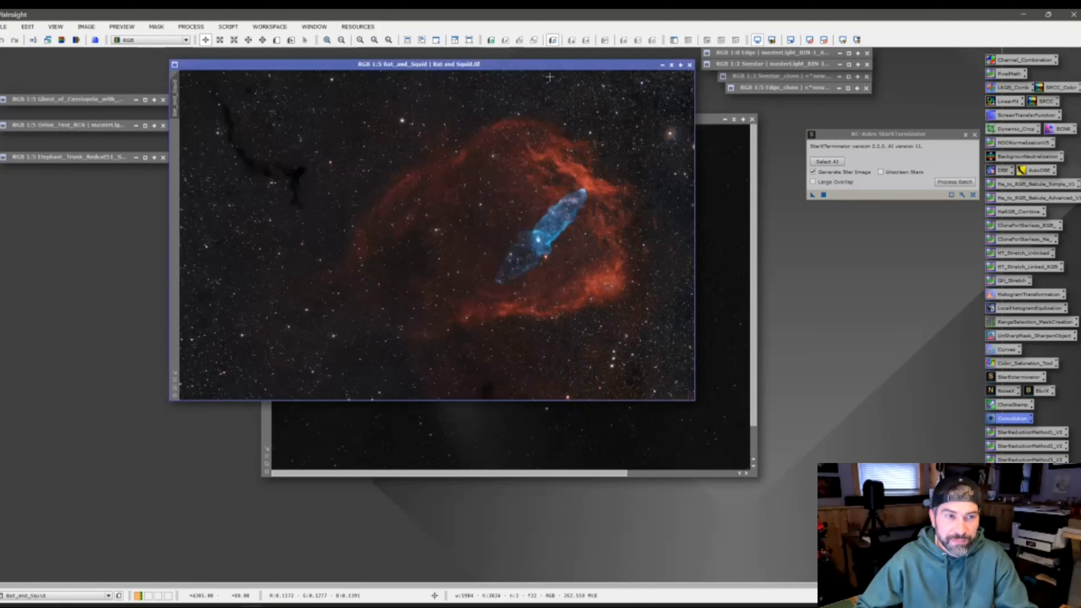
pyautogui.click(671, 65)
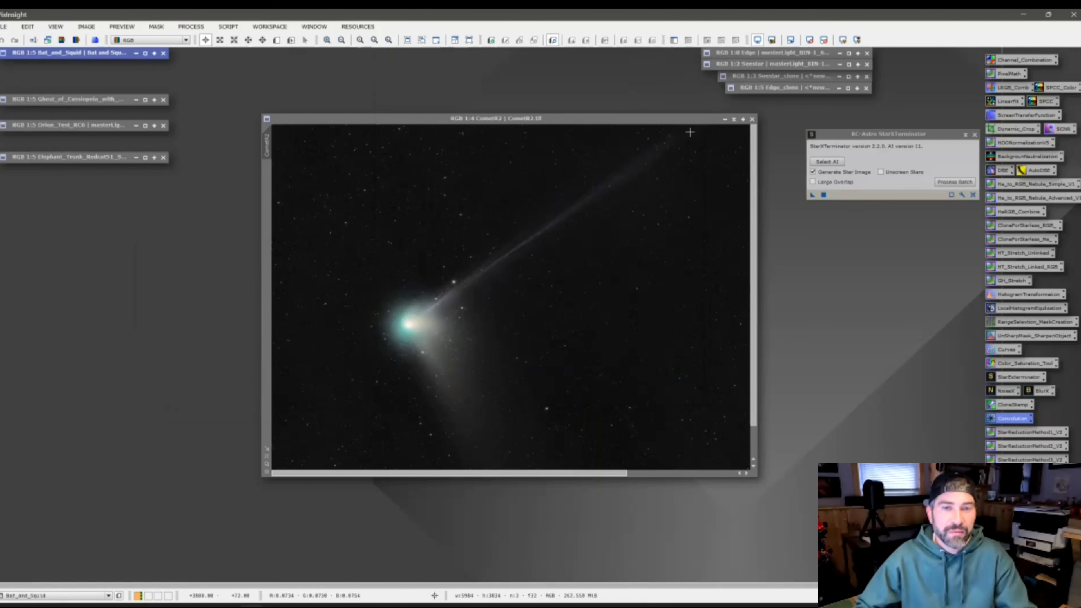
# - Collapse the CometR2 image among the other stored images and expand Ghost_of_Cassiopeia_with_Spikes in the middle of the workspace
pyautogui.click(734, 120)
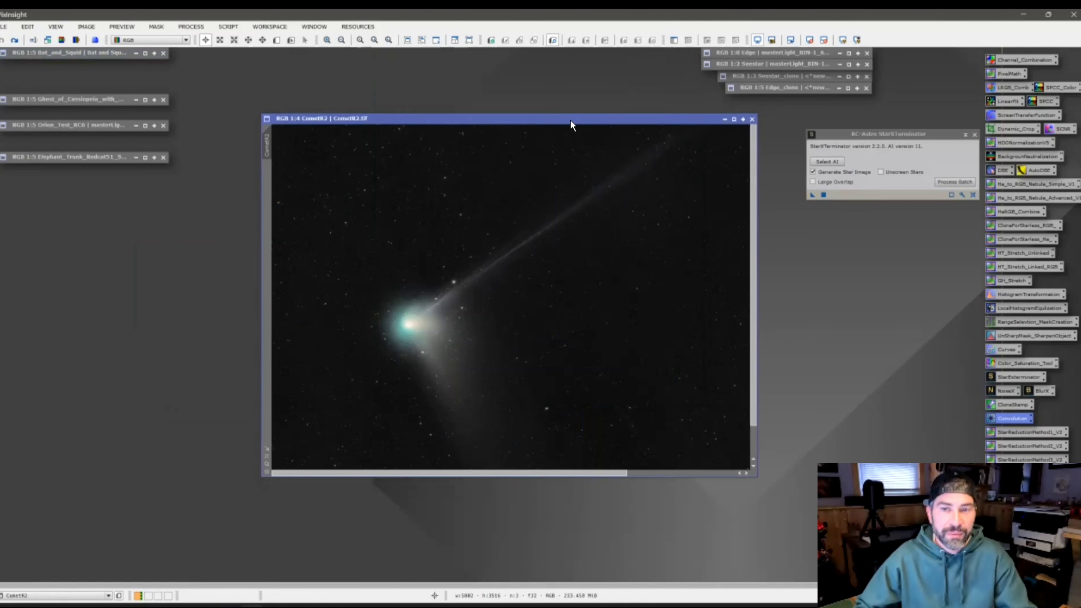
pyautogui.moveTo(473, 295); pyautogui.dragTo(38, 76)
pyautogui.doubleClick(41, 100)
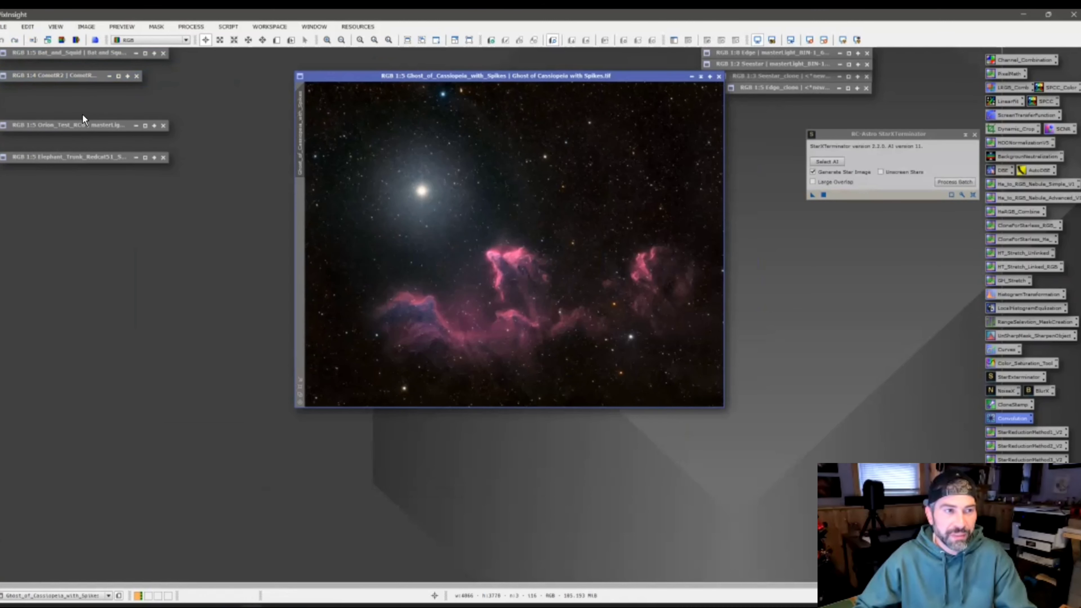
pyautogui.moveTo(607, 80); pyautogui.dragTo(591, 113)
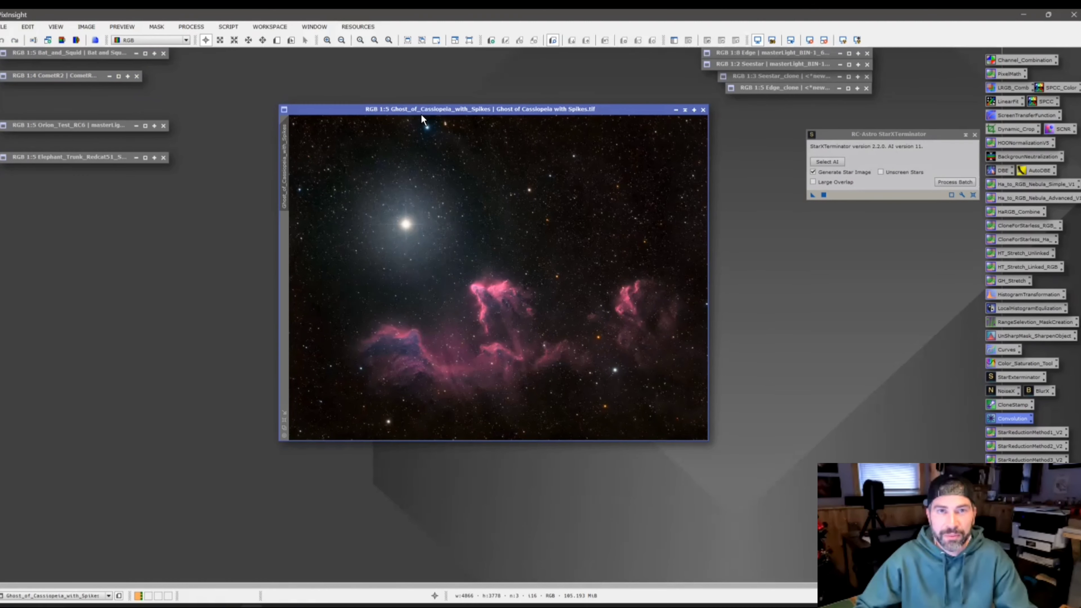
# - Open the GAME interactive mask editor script on Ghost_of_Cassiopeia_with_Spikes and enlarge its window
pyautogui.click(238, 28)
pyautogui.moveTo(242, 161)
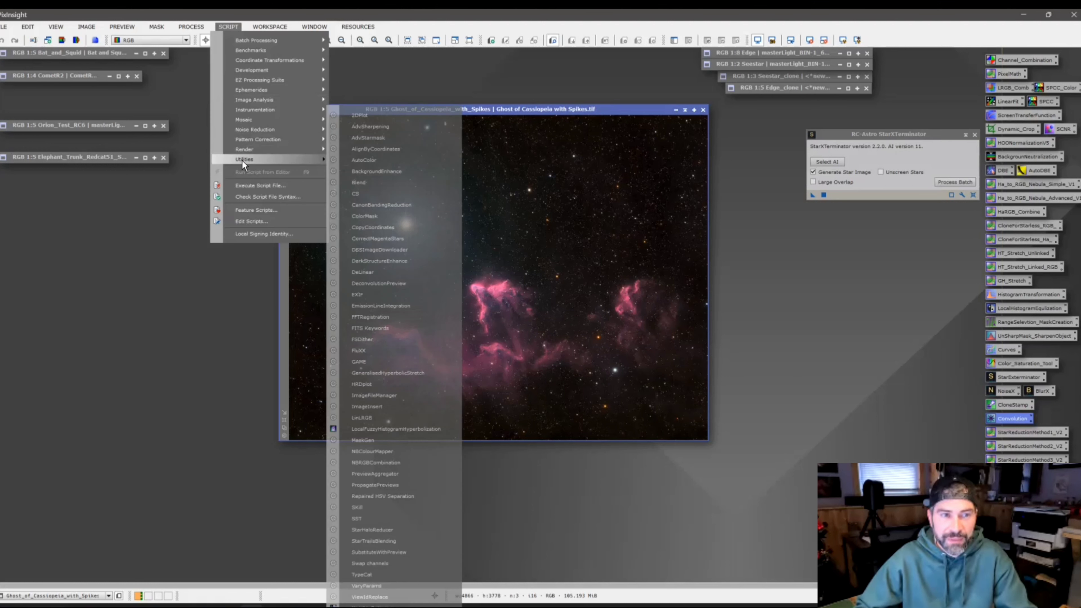
pyautogui.click(364, 364)
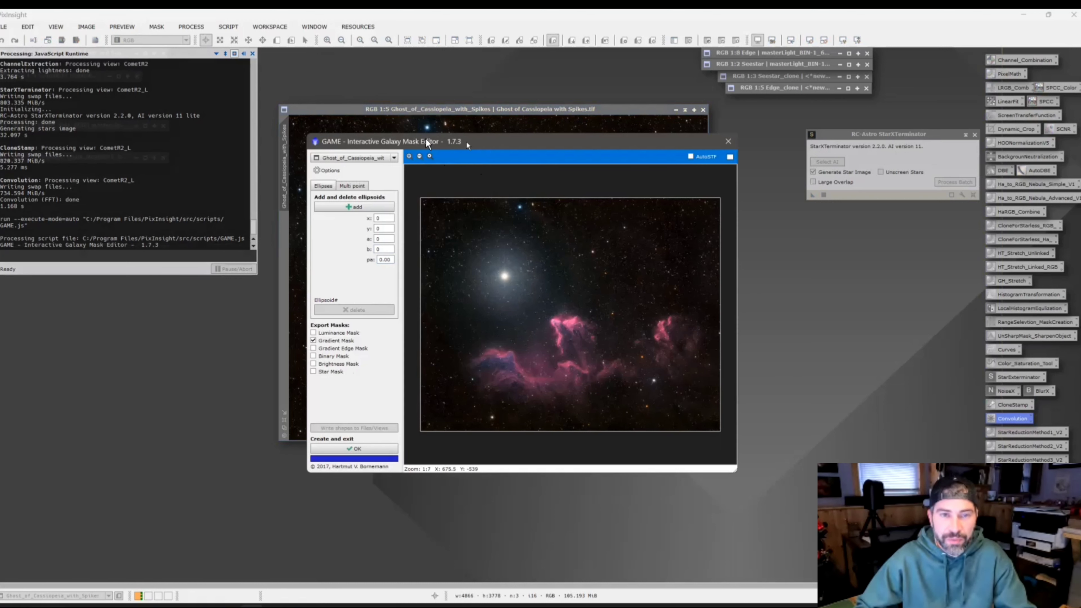
pyautogui.moveTo(466, 140); pyautogui.dragTo(388, 107)
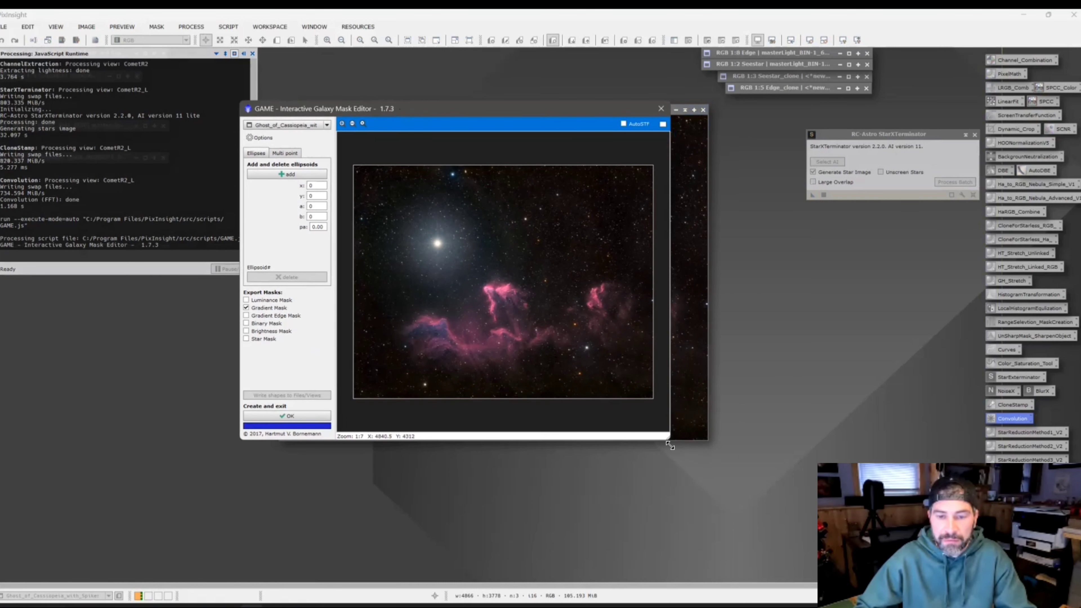
pyautogui.moveTo(670, 443); pyautogui.dragTo(808, 503)
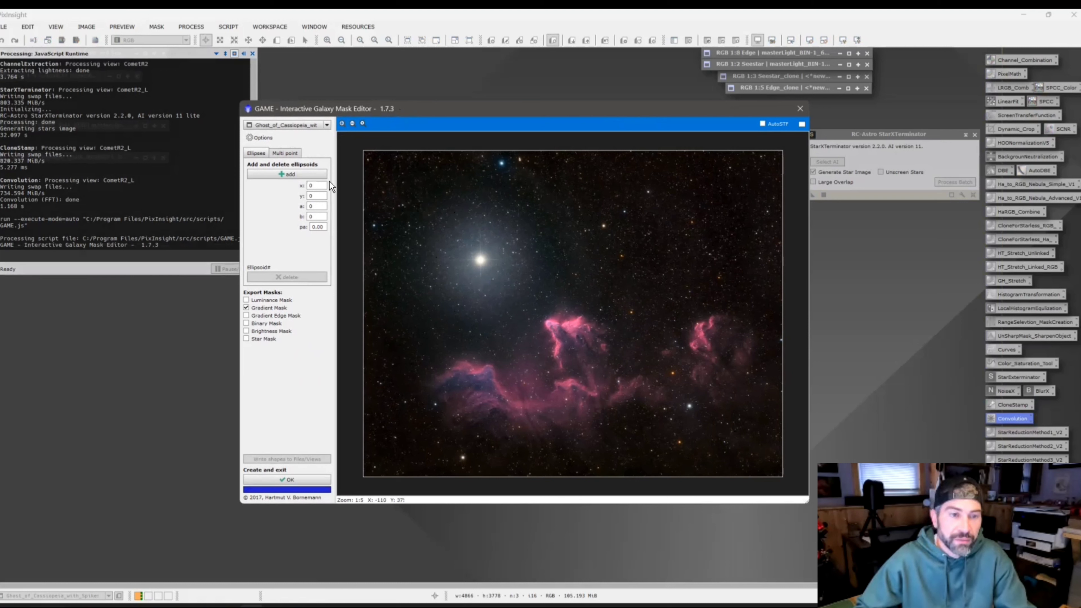
# - Try a multi-point curve around the bright star, reshape it, and delete it again
pyautogui.click(282, 154)
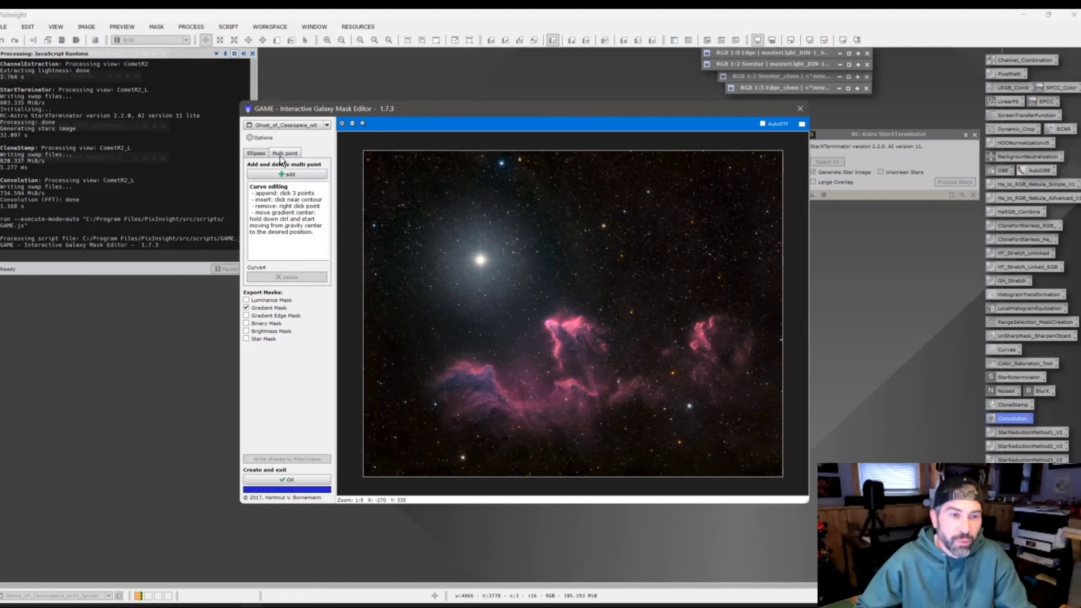
pyautogui.click(281, 174)
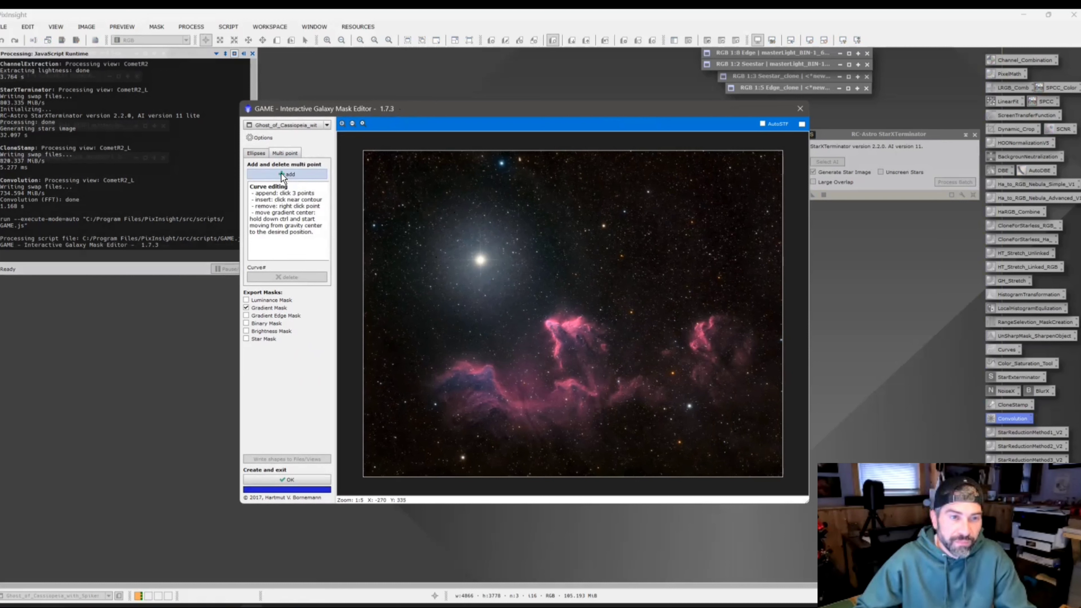
pyautogui.click(536, 183)
pyautogui.click(590, 198)
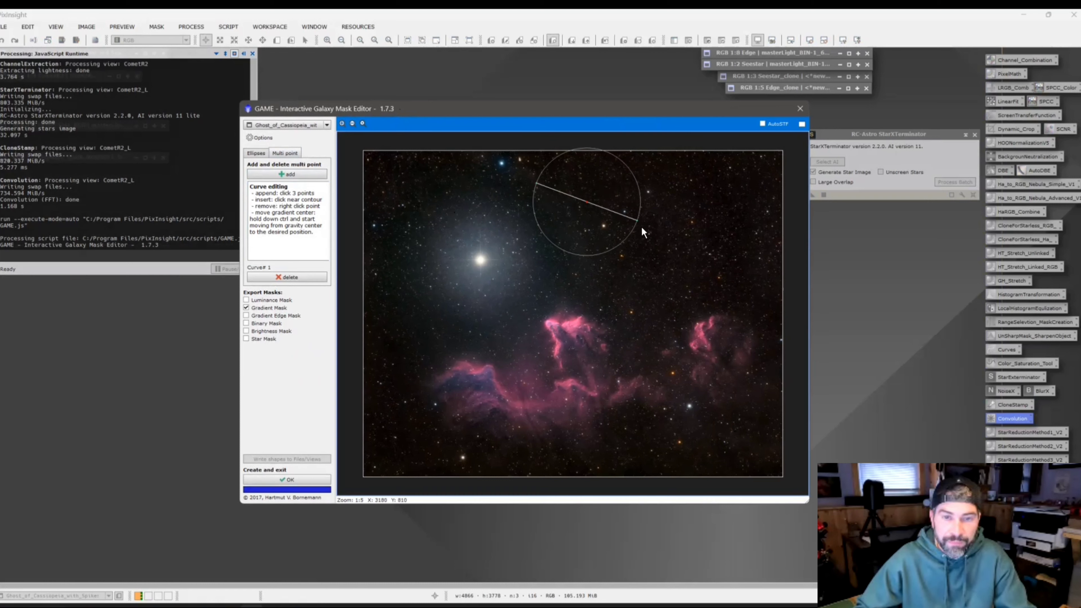
pyautogui.click(443, 292)
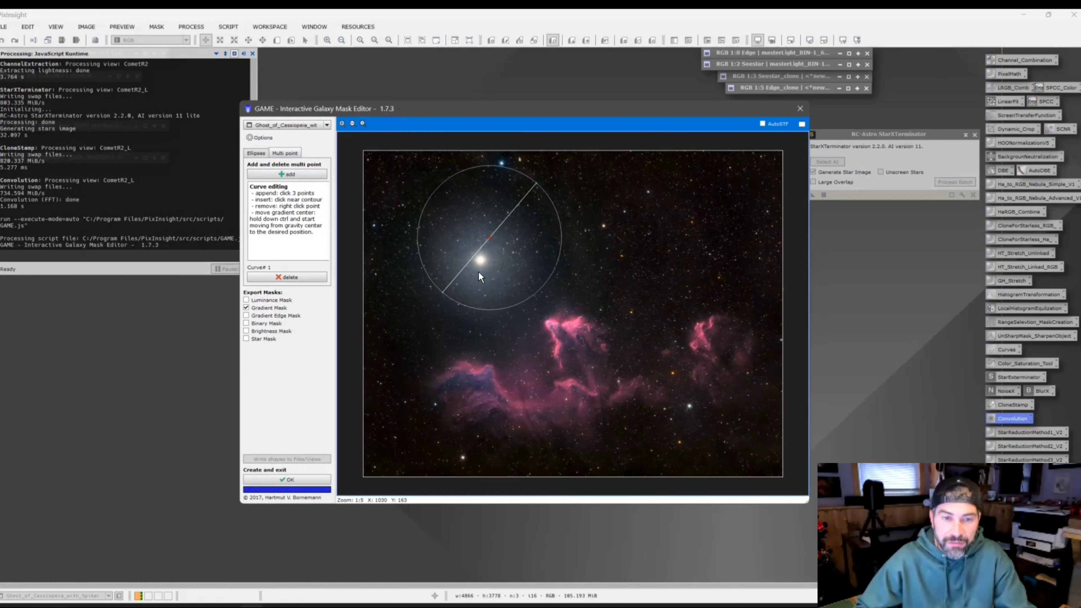
pyautogui.moveTo(537, 184); pyautogui.dragTo(522, 234)
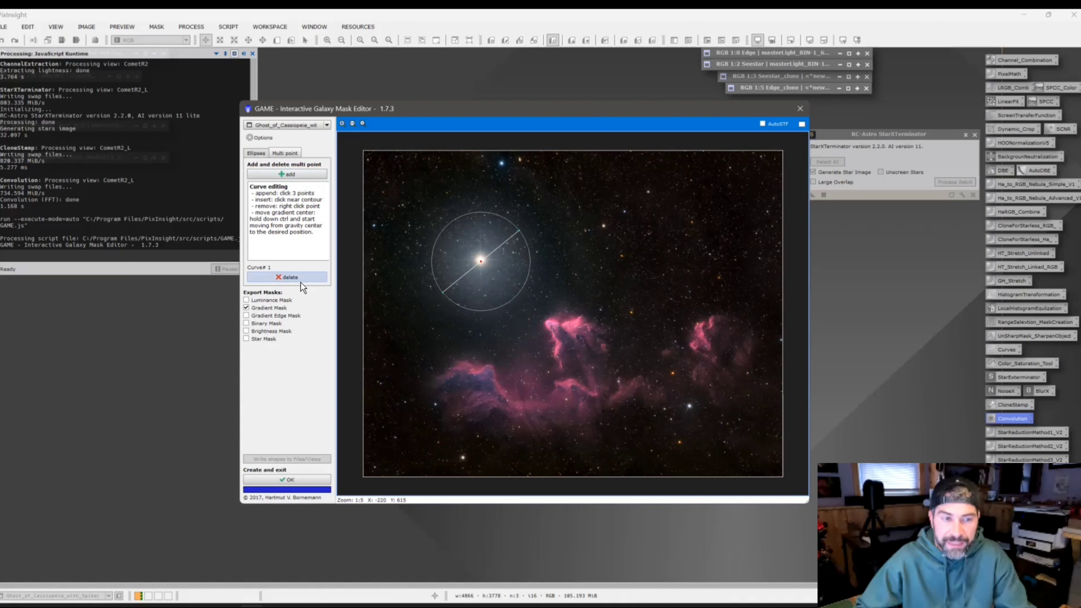
pyautogui.click(294, 277)
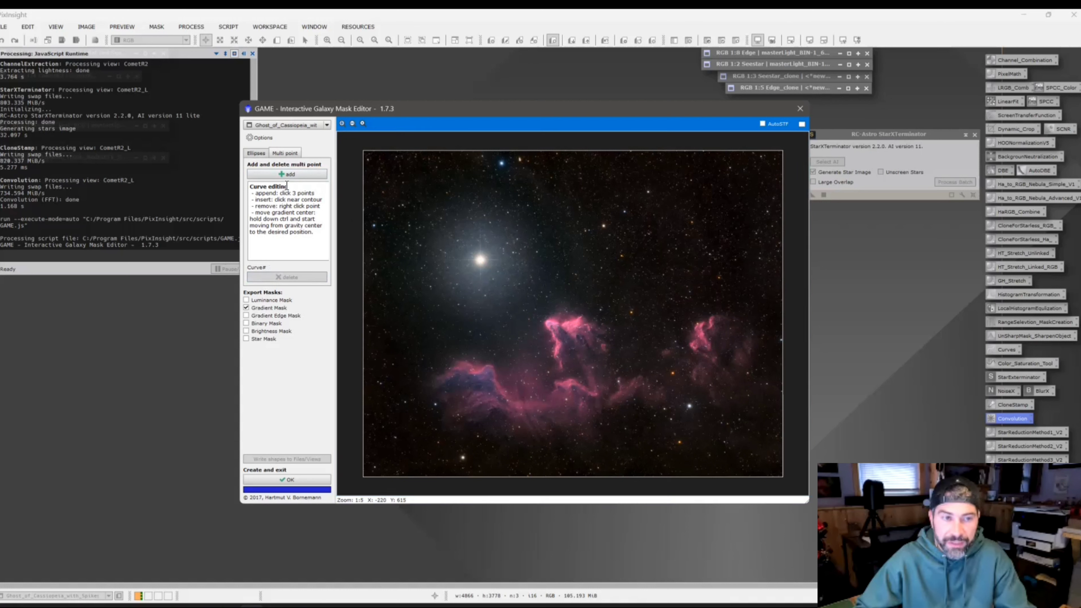
# - Add an ellipse centred on the bright star and stretch it to a near-circle with radii of about 334 and 355
pyautogui.click(260, 153)
pyautogui.click(267, 175)
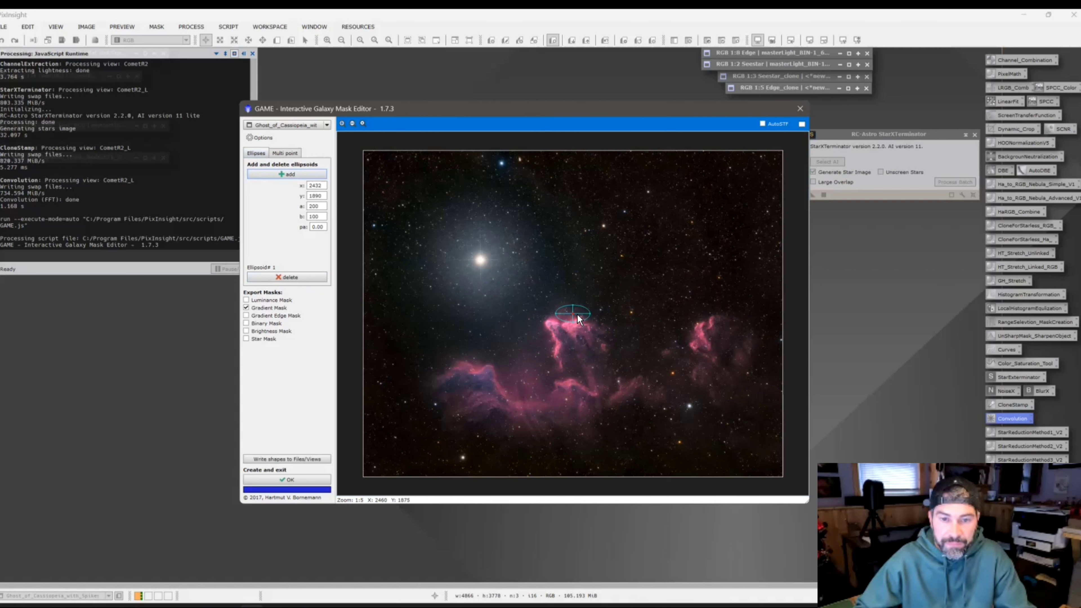
pyautogui.moveTo(577, 315); pyautogui.dragTo(503, 258)
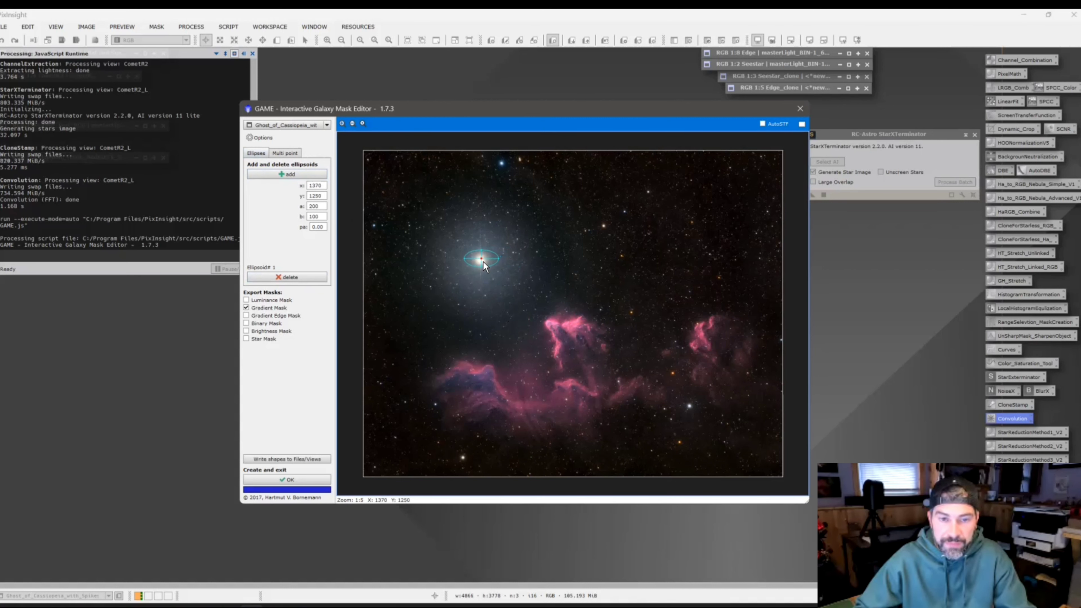
pyautogui.scroll(3, 483, 261)
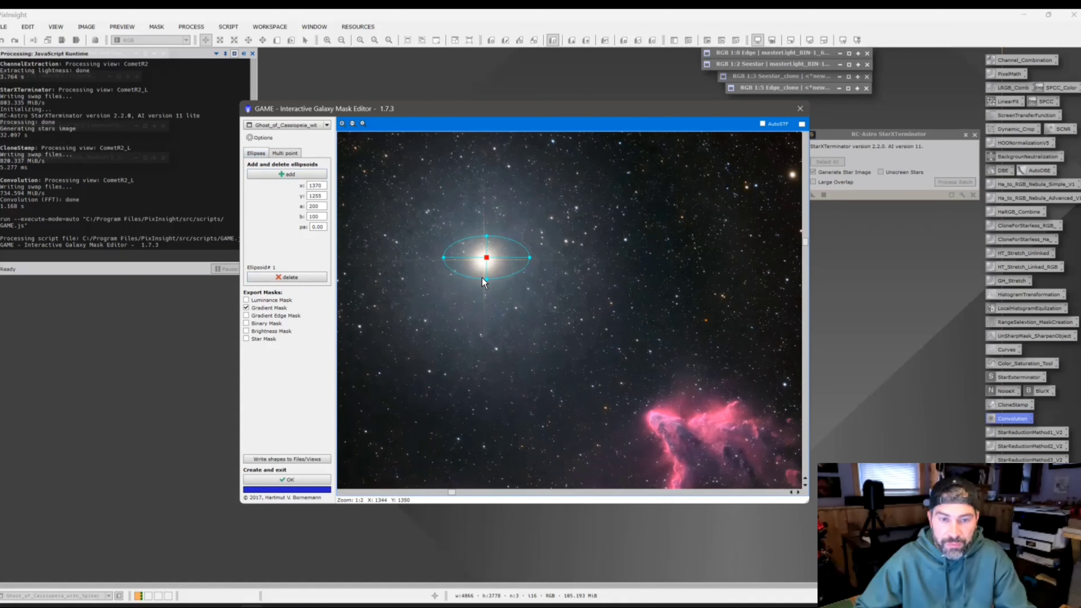
pyautogui.moveTo(482, 279); pyautogui.dragTo(487, 334)
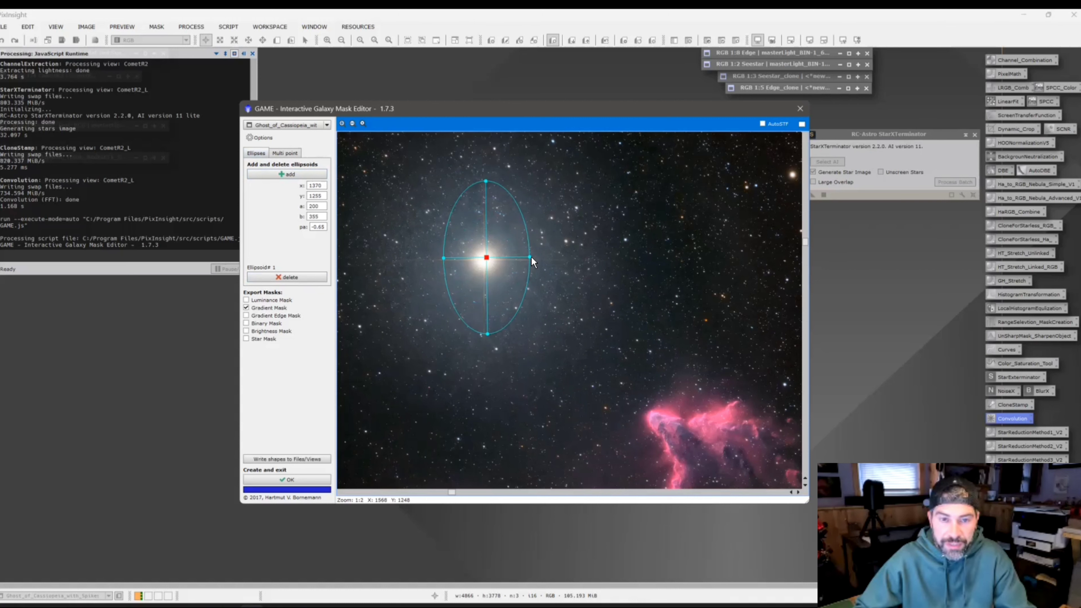
pyautogui.moveTo(531, 257); pyautogui.dragTo(560, 261)
pyautogui.scroll(-3, 510, 266)
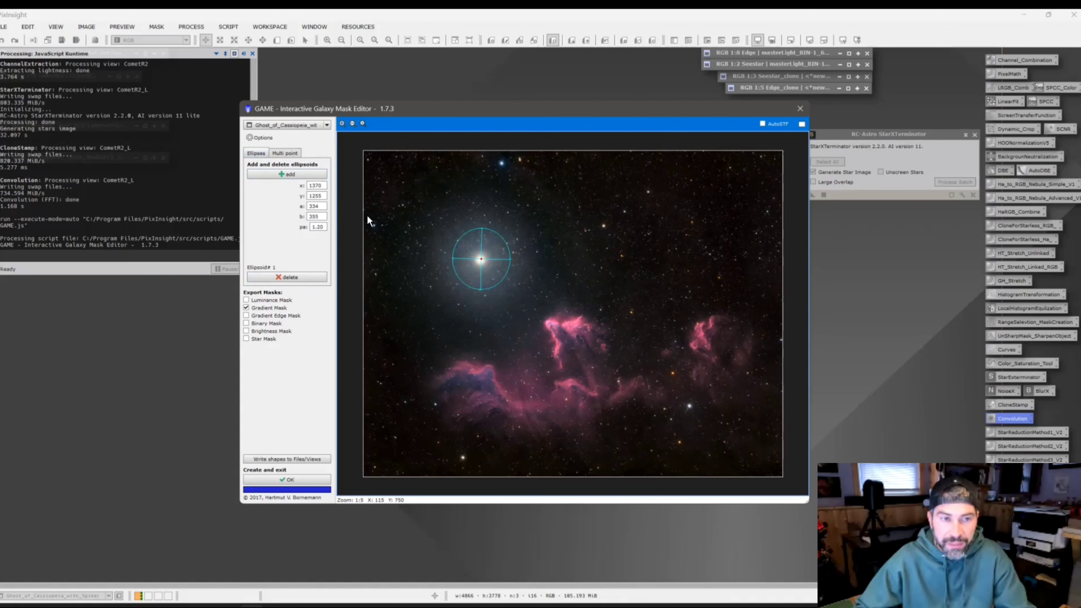
# - Try a second, smaller ellipse over the star at the nebula's lower right and delete it again
pyautogui.click(310, 175)
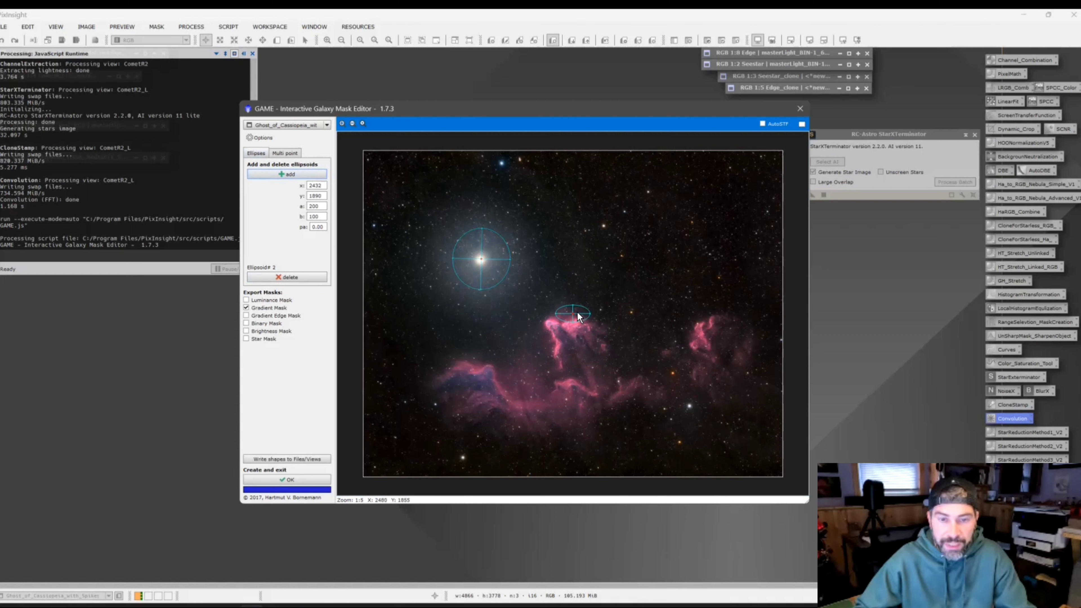
pyautogui.moveTo(577, 312); pyautogui.dragTo(688, 408)
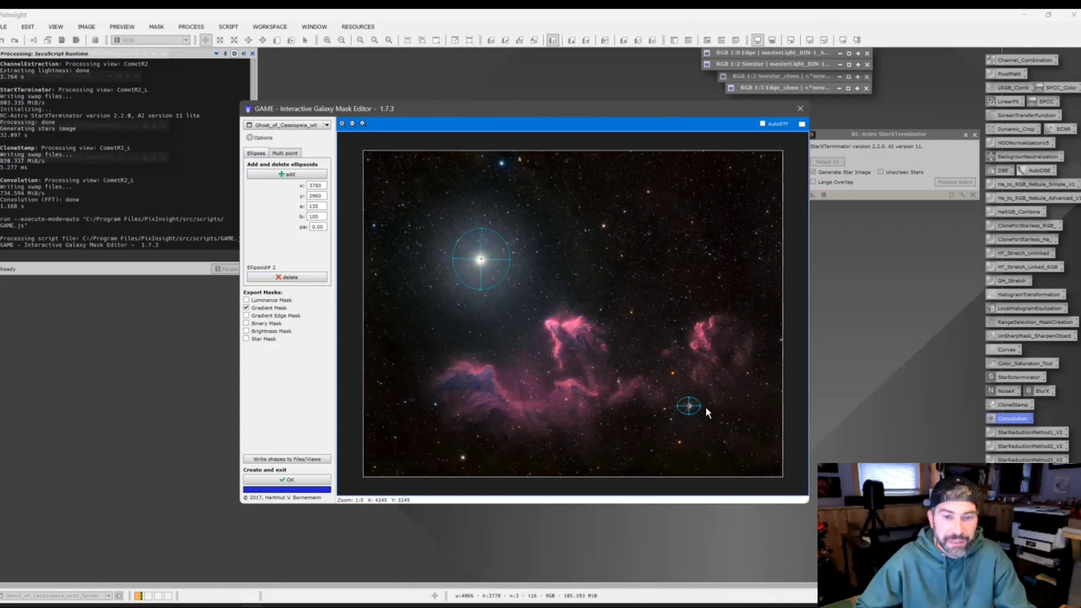
pyautogui.click(313, 279)
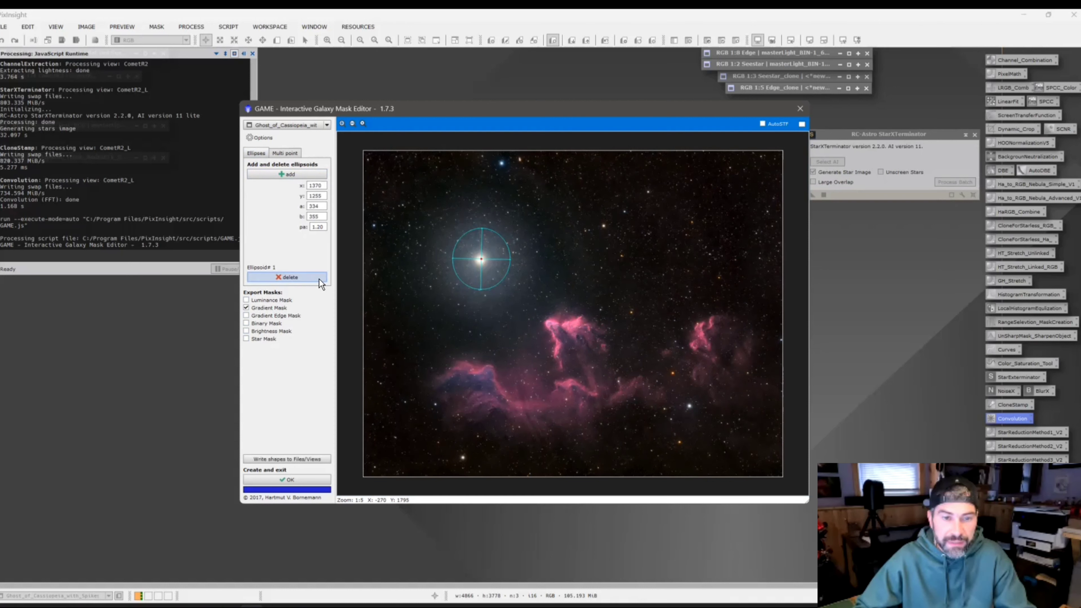
# - Enlarge the bright star's ellipse to radii of about 710 and 690 and create its gradient mask
pyautogui.moveTo(513, 261); pyautogui.dragTo(538, 263)
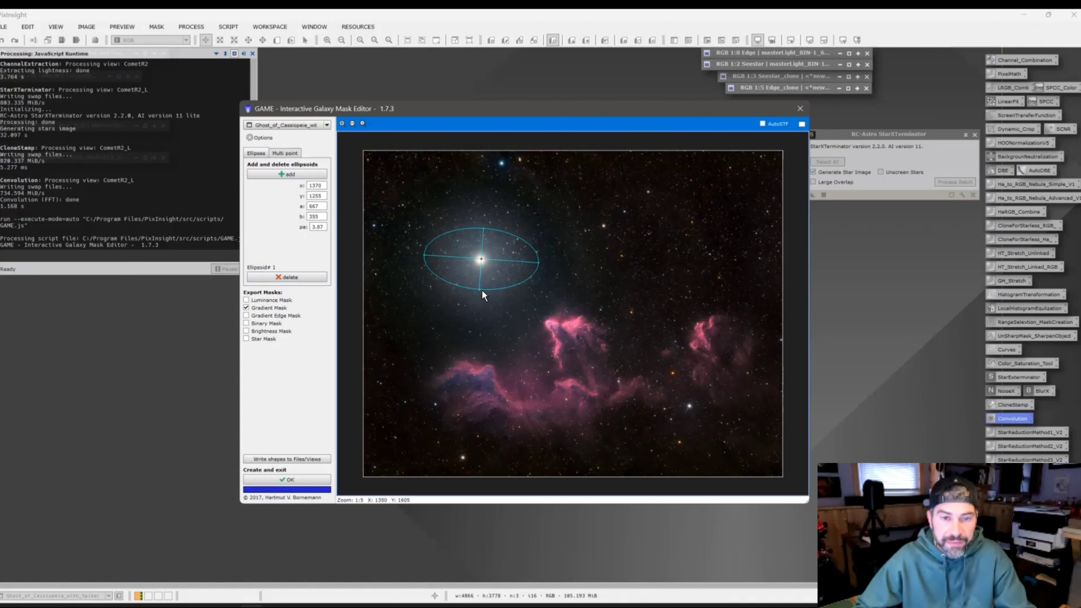
pyautogui.moveTo(482, 298); pyautogui.dragTo(483, 321)
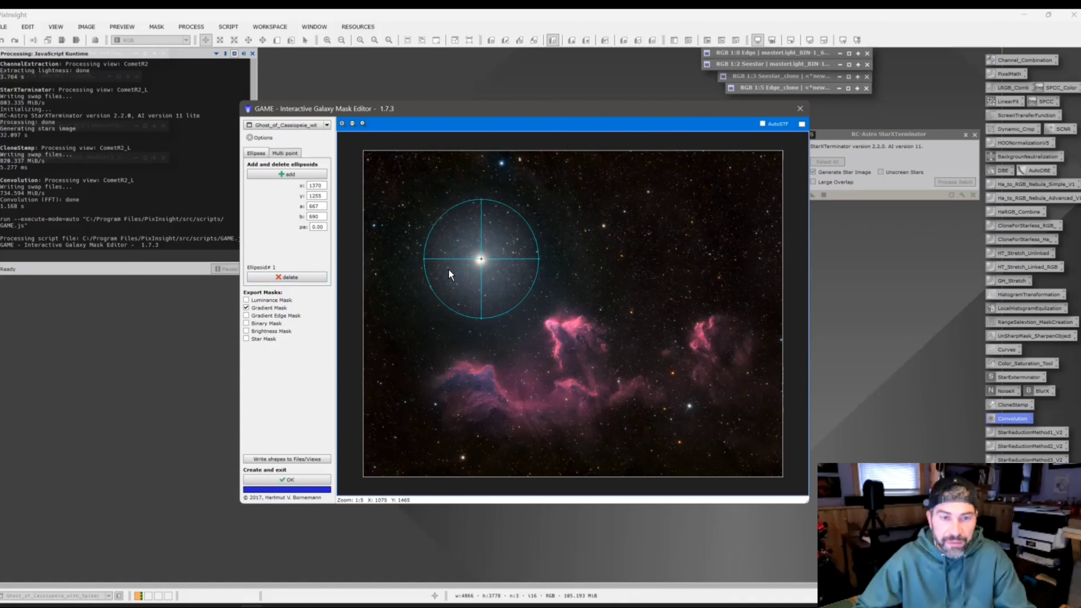
pyautogui.moveTo(427, 264); pyautogui.dragTo(423, 264)
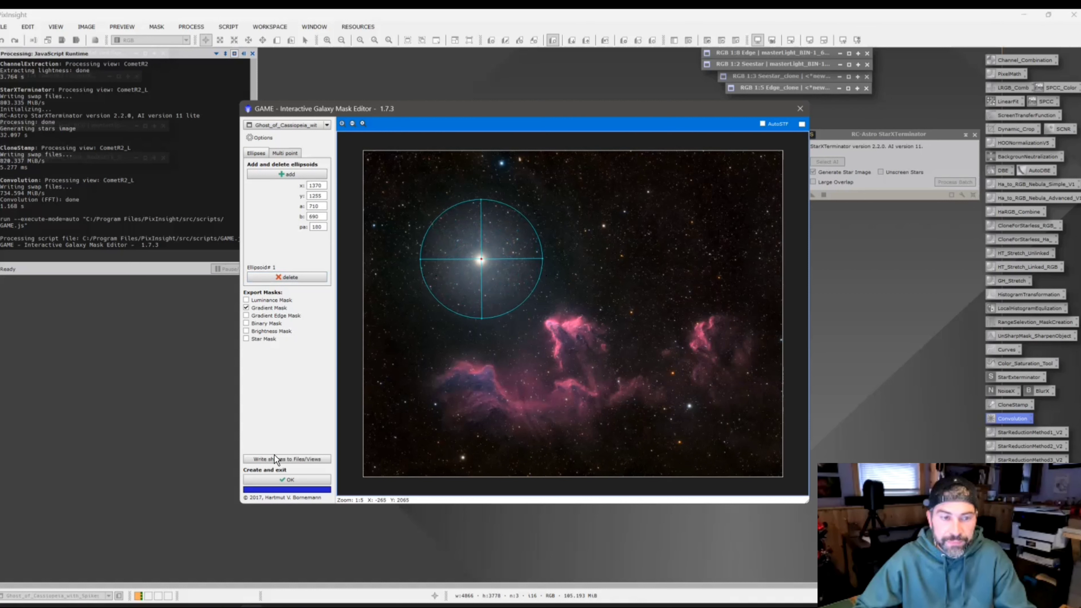
pyautogui.click(287, 479)
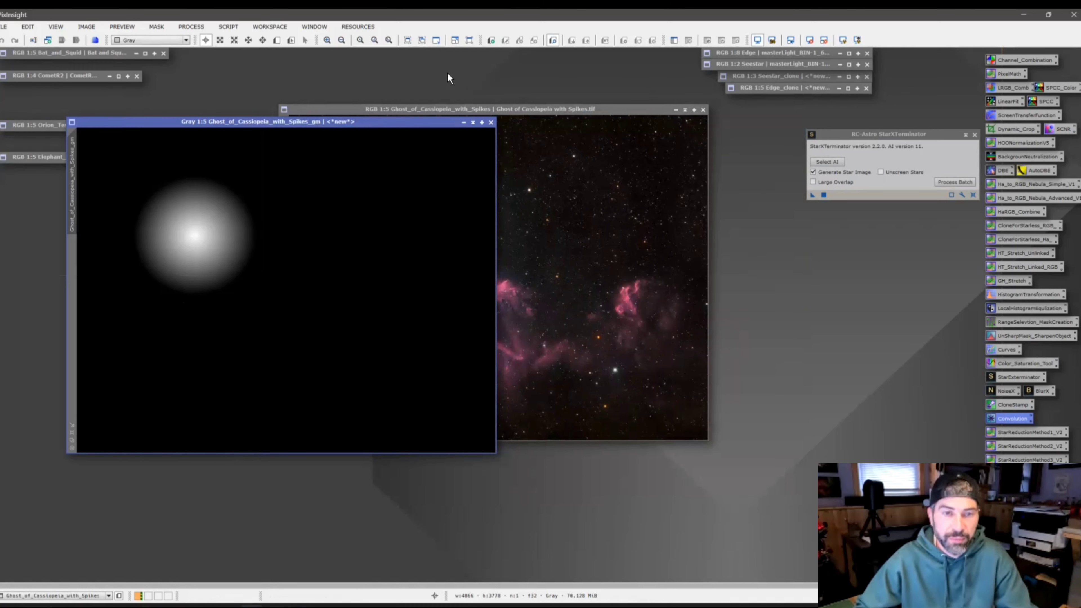
# - Apply the gradient mask to Ghost_of_Cassiopeia_with_Spikes and hide the red mask overlay
pyautogui.moveTo(383, 122); pyautogui.dragTo(314, 257)
pyautogui.moveTo(19, 305); pyautogui.dragTo(283, 225)
pyautogui.rightClick(543, 251)
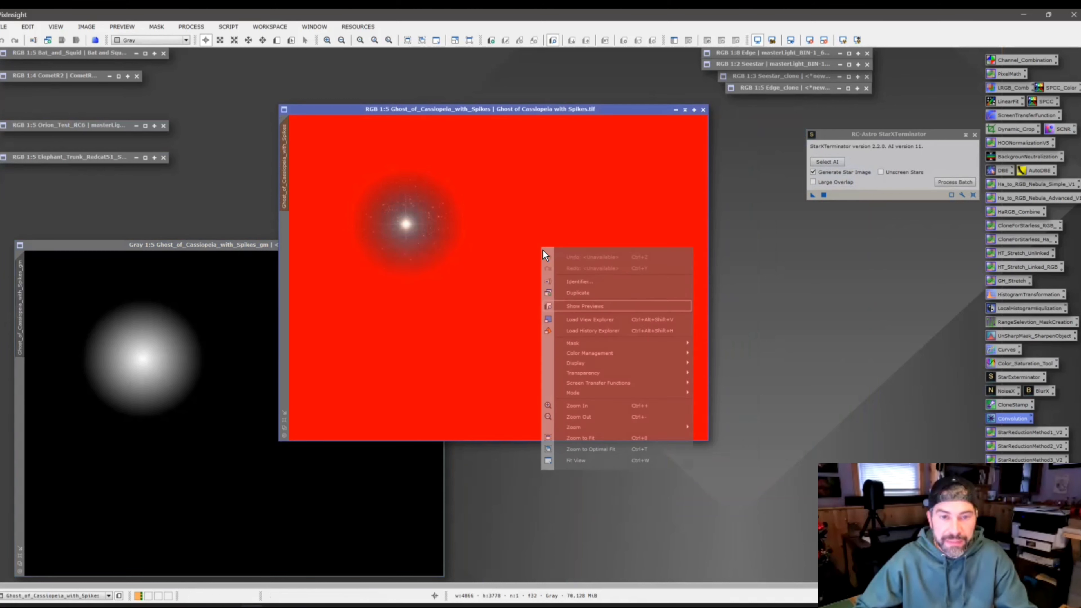
pyautogui.moveTo(568, 345)
pyautogui.click(746, 392)
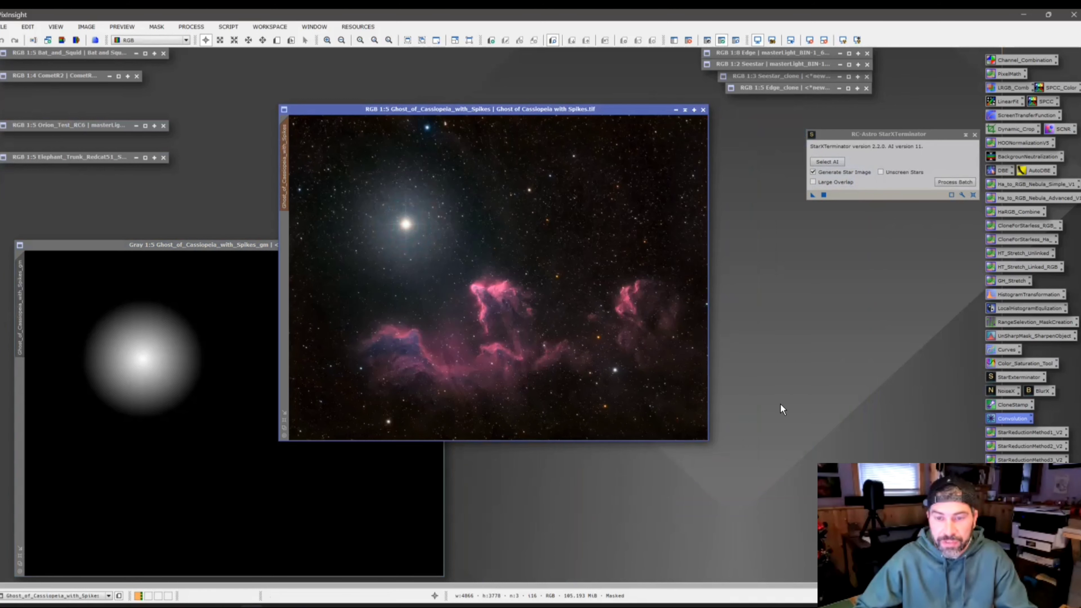
# - Preview a CurvesTransformation lightness boost on the masked star halo, raising the curve at input 0.39 to about 0.65, and close the preview
pyautogui.doubleClick(1006, 349)
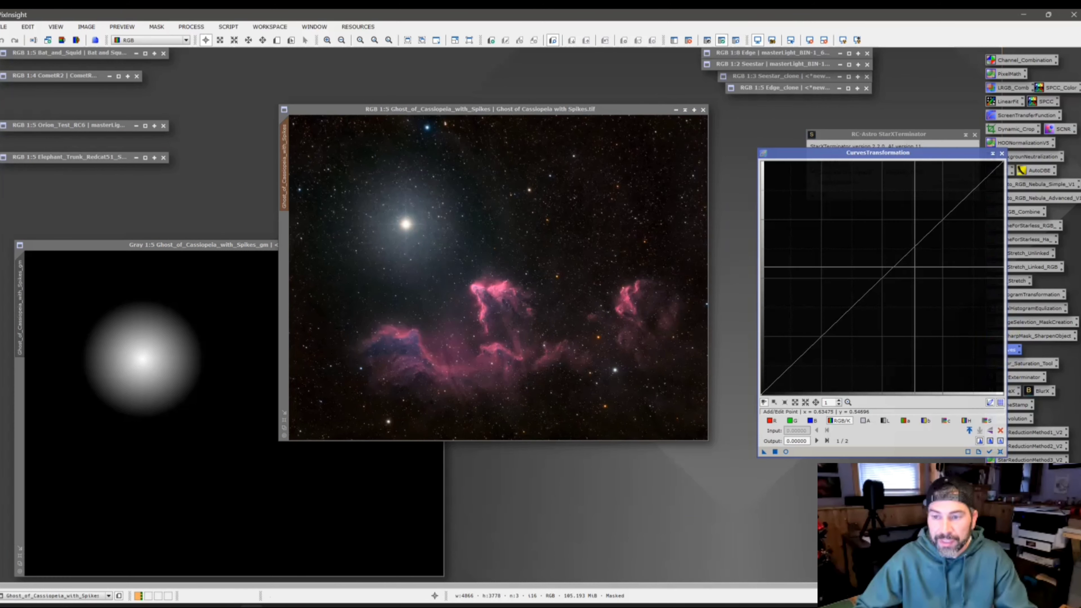
pyautogui.click(785, 451)
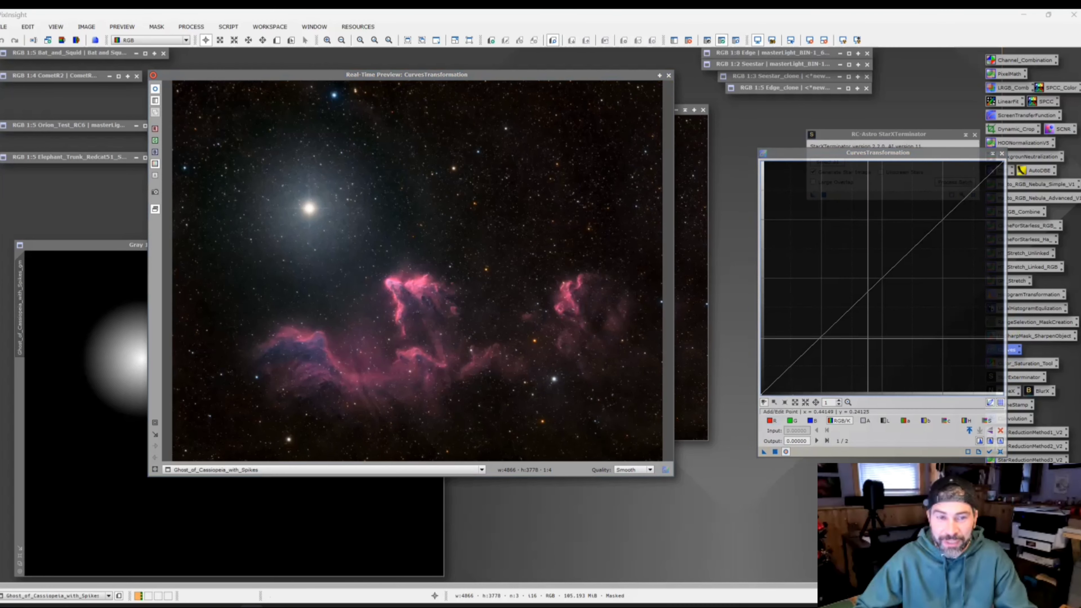
pyautogui.moveTo(867, 292); pyautogui.dragTo(856, 242)
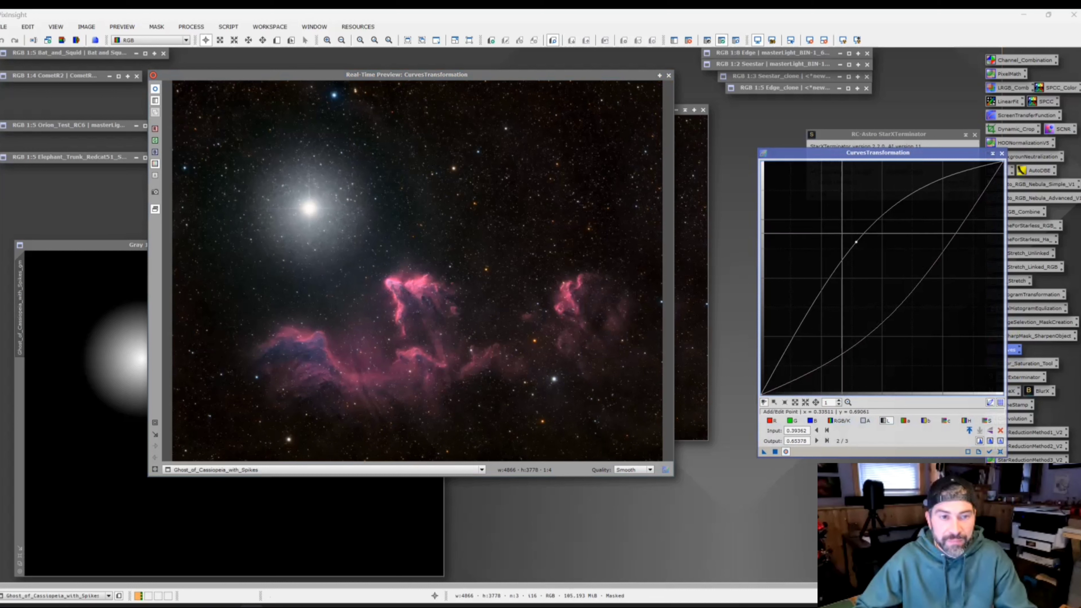
pyautogui.click(668, 75)
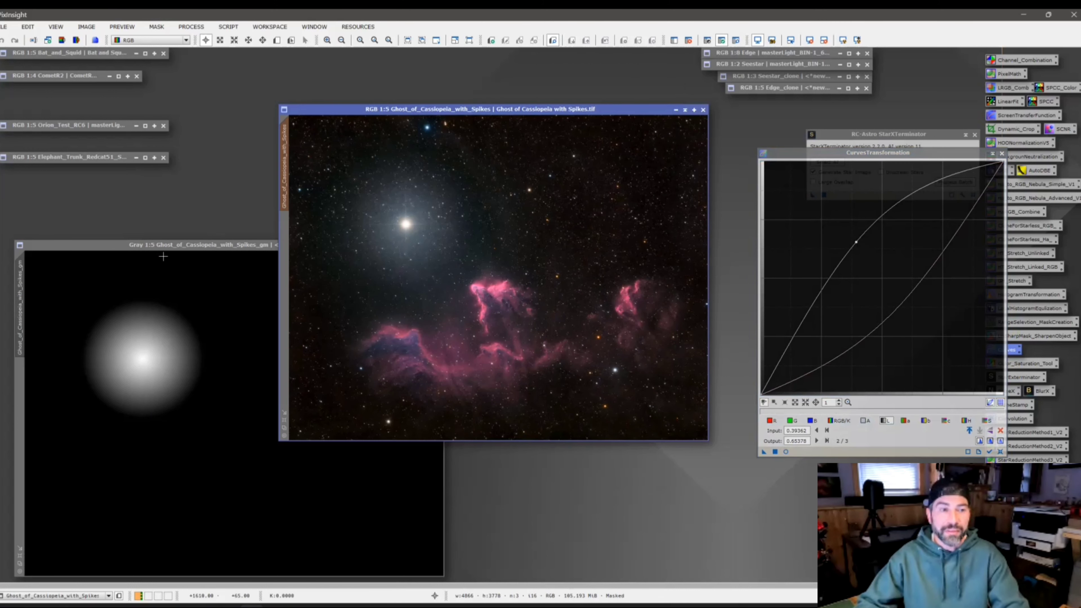
# - Close the gradient mask and CurvesTransformation, and collapse the Ghost_of_Cassiopeia_with_Spikes image
pyautogui.moveTo(178, 246); pyautogui.dragTo(356, 110)
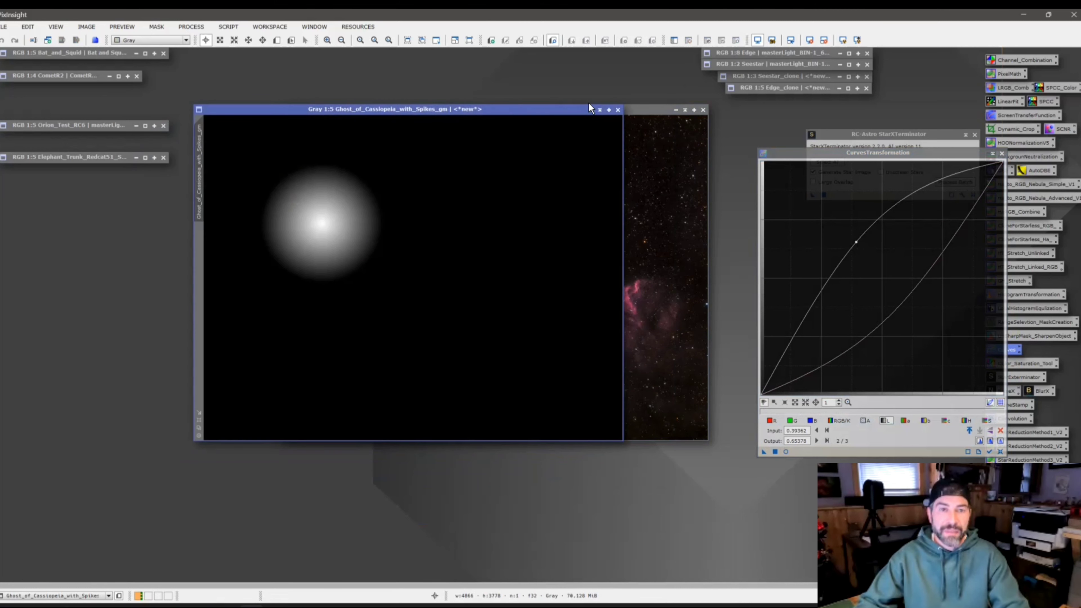
pyautogui.click(618, 109)
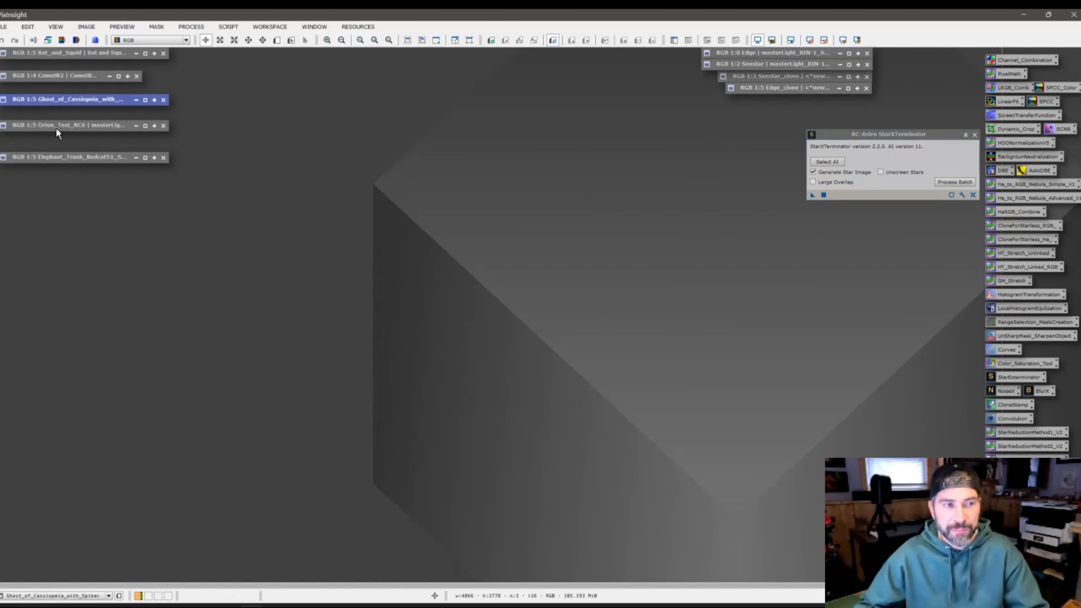
# - Expand the Elephant_Trunk_Redcat51_SHO image and open the RangeSelection process for it
pyautogui.doubleClick(58, 158)
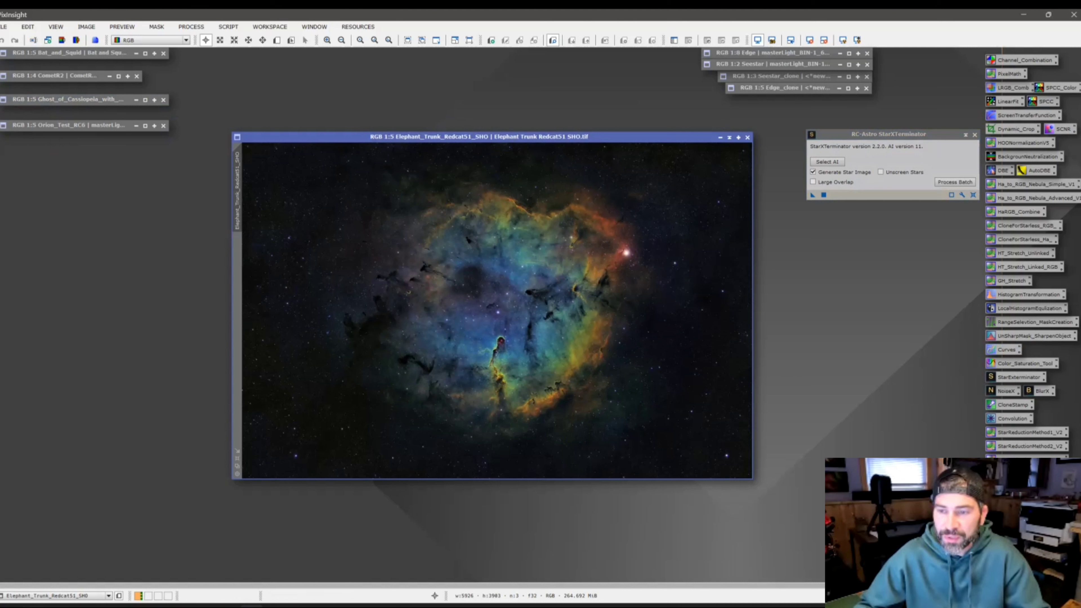
pyautogui.doubleClick(1032, 322)
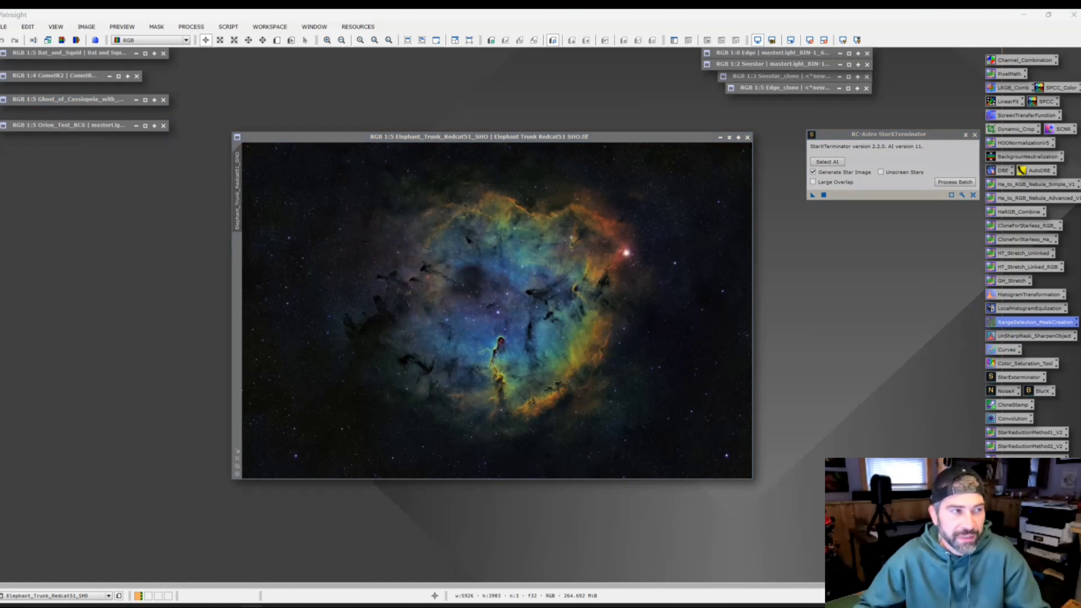
pyautogui.click(190, 27)
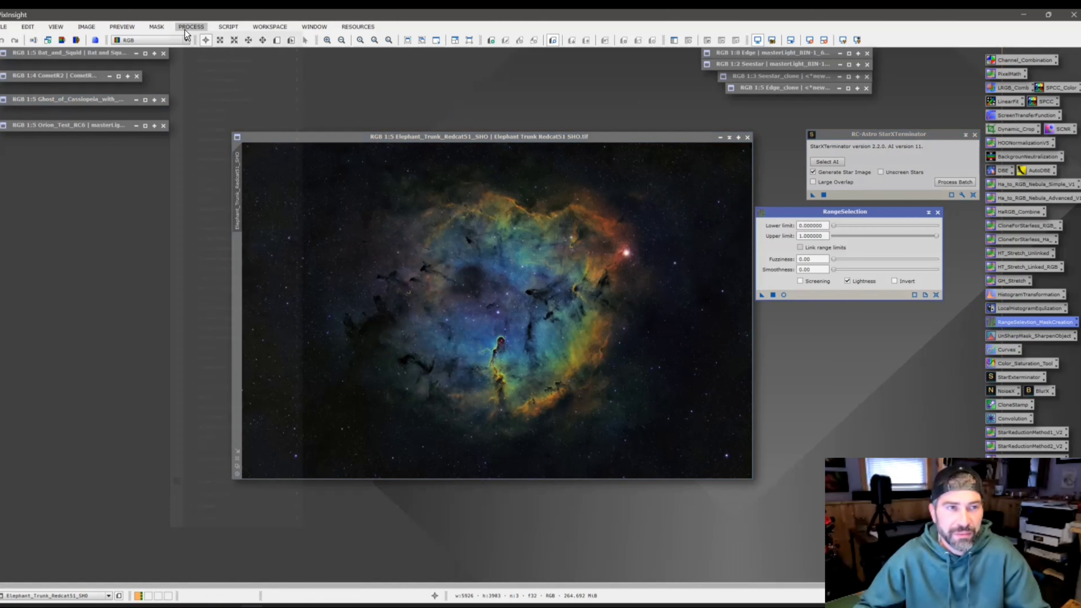
pyautogui.moveTo(215, 43)
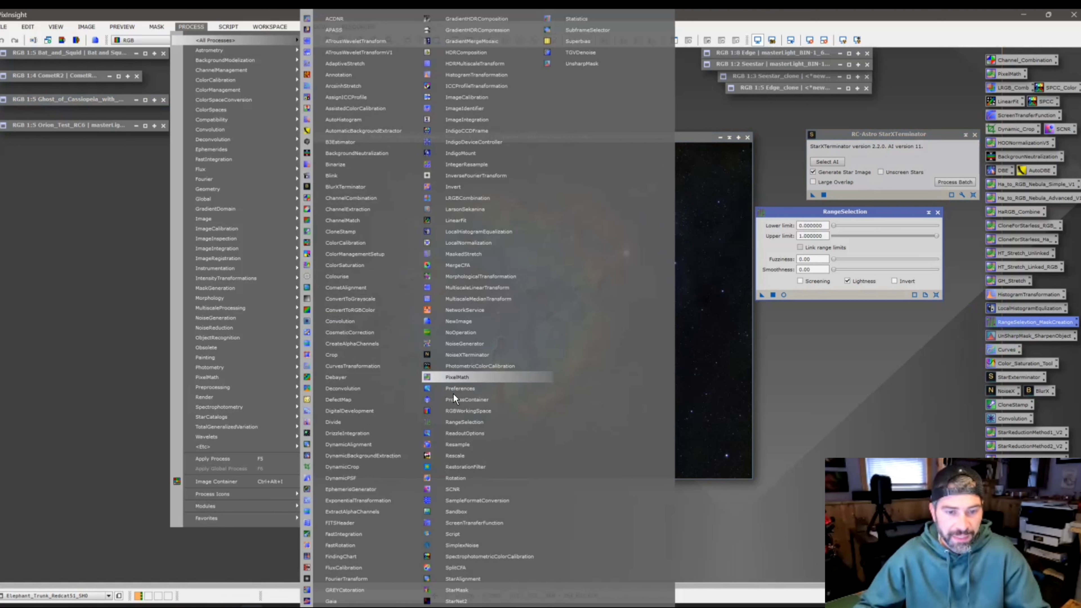
pyautogui.click(467, 426)
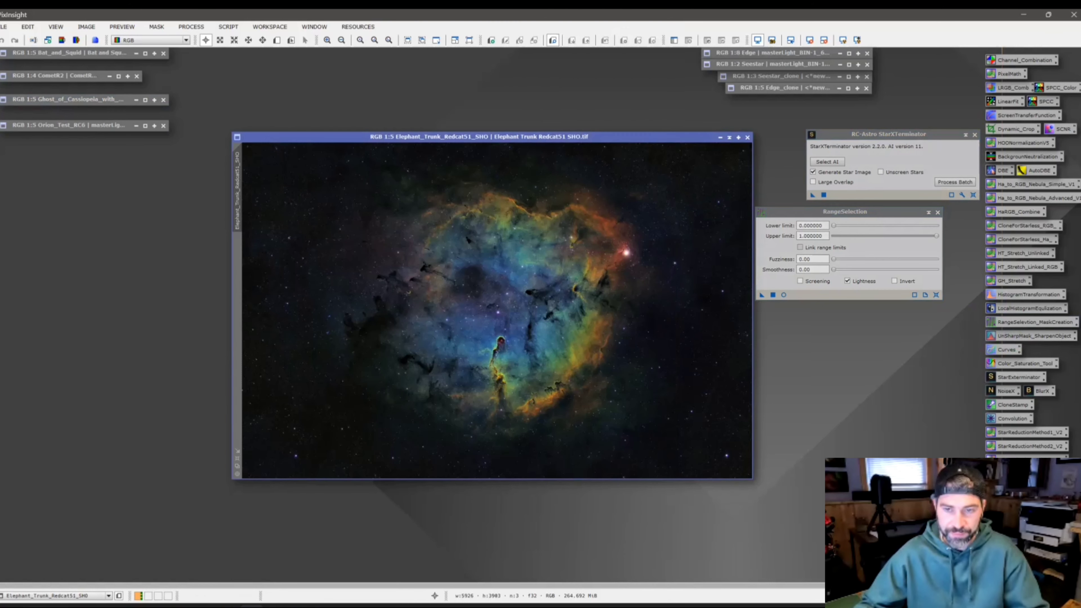
# - Preview RangeSelection on Elephant_Trunk_Redcat51_SHO and set the lower limit to 0.06
pyautogui.moveTo(844, 211); pyautogui.dragTo(881, 206)
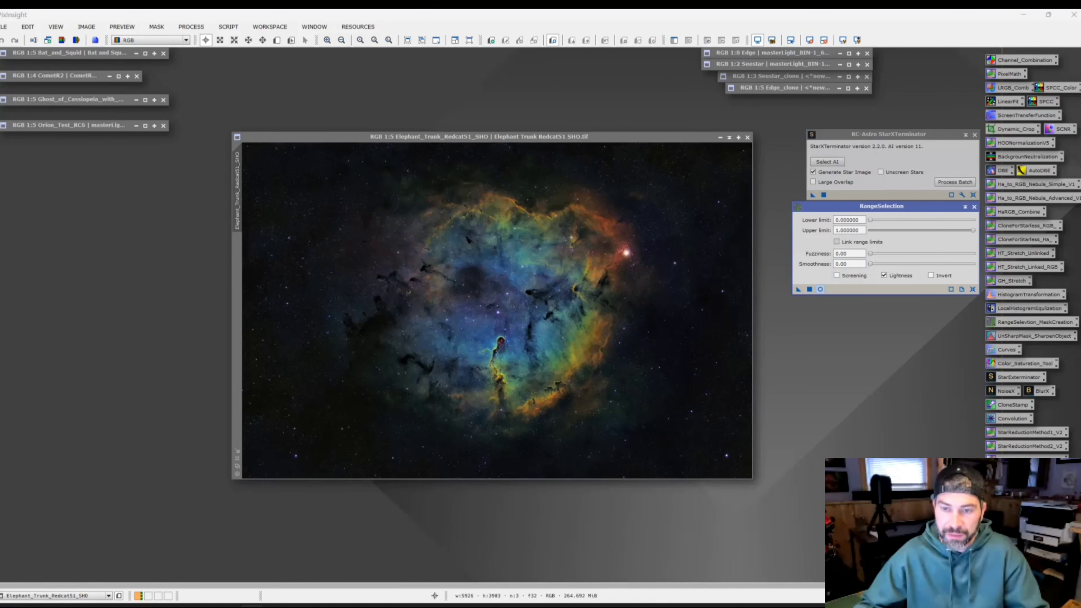
pyautogui.click(819, 289)
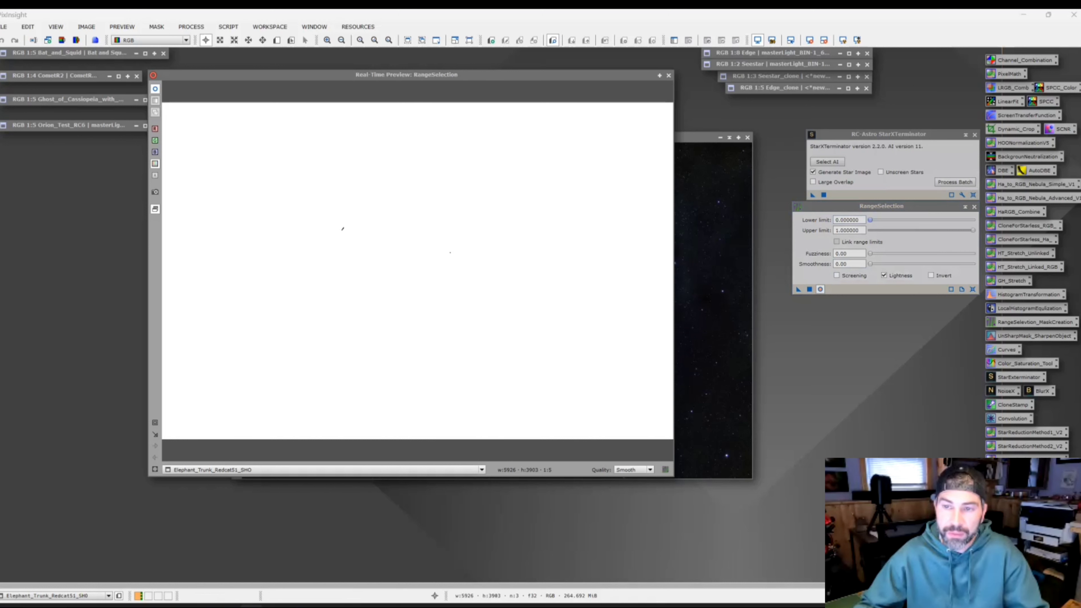
pyautogui.click(857, 219)
pyautogui.moveTo(870, 220); pyautogui.dragTo(878, 220)
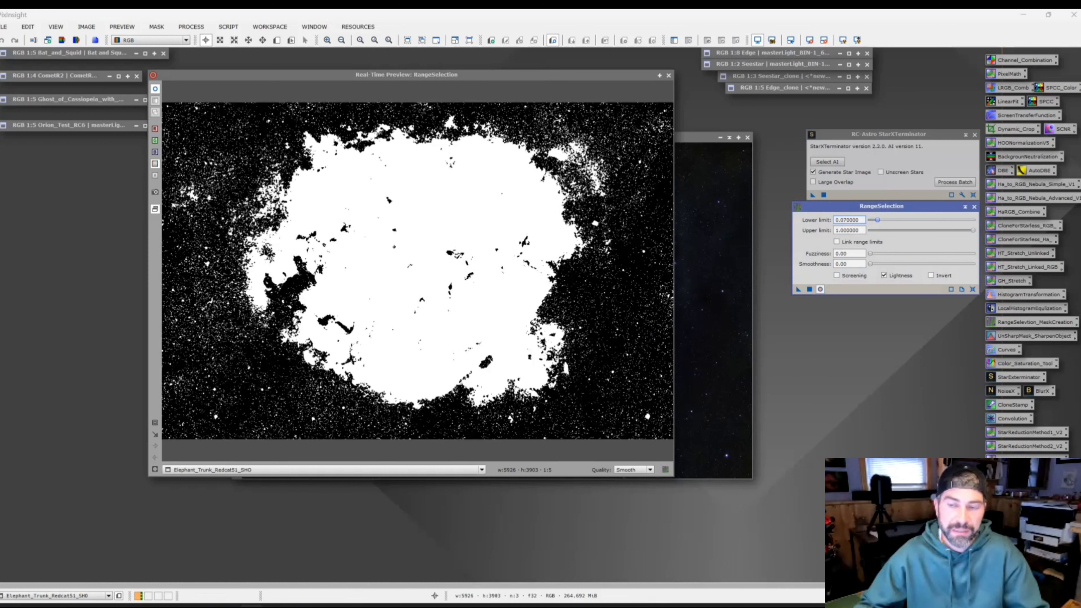
pyautogui.hotkey('ctrl', 'a')
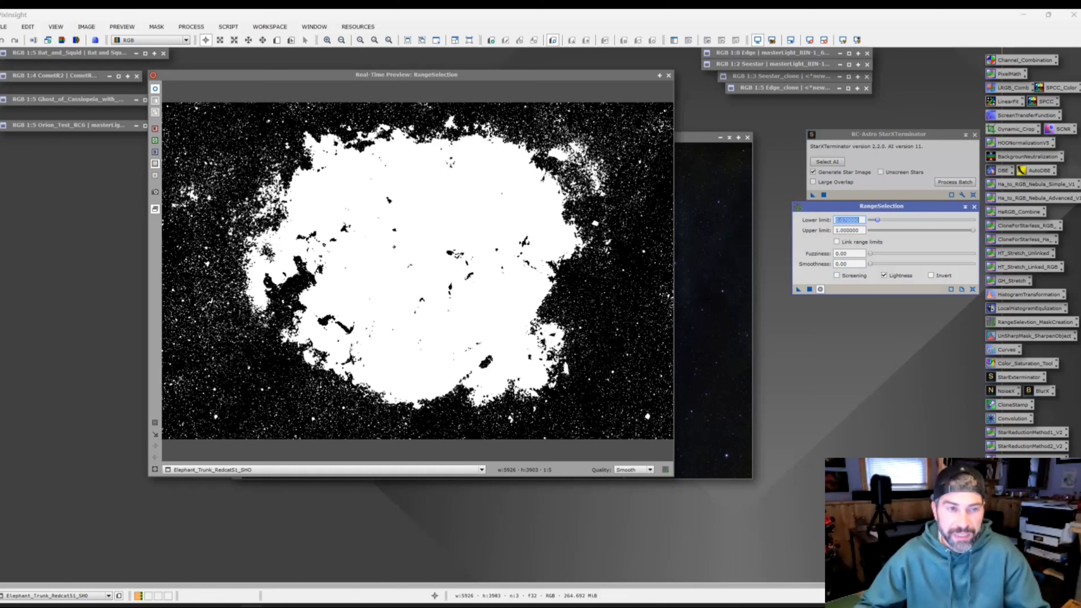
pyautogui.write('0.06')
pyautogui.press('Return')
# - Compare the previewed range mask with the nebula in the Elephant_Trunk_Redcat51_SHO image
pyautogui.moveTo(612, 78); pyautogui.dragTo(633, 371)
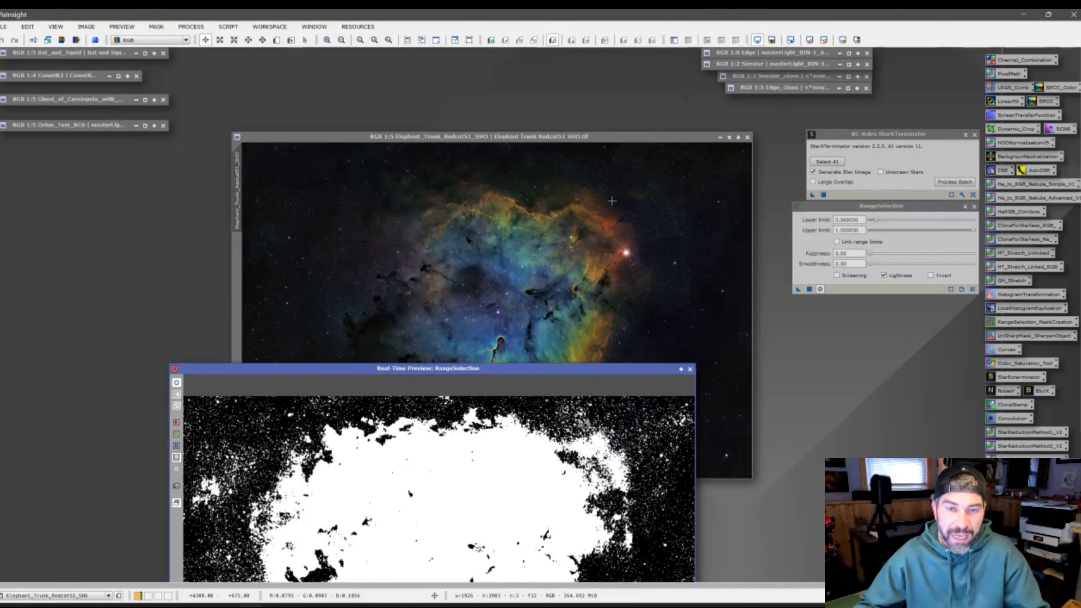
pyautogui.moveTo(550, 372); pyautogui.dragTo(617, 474)
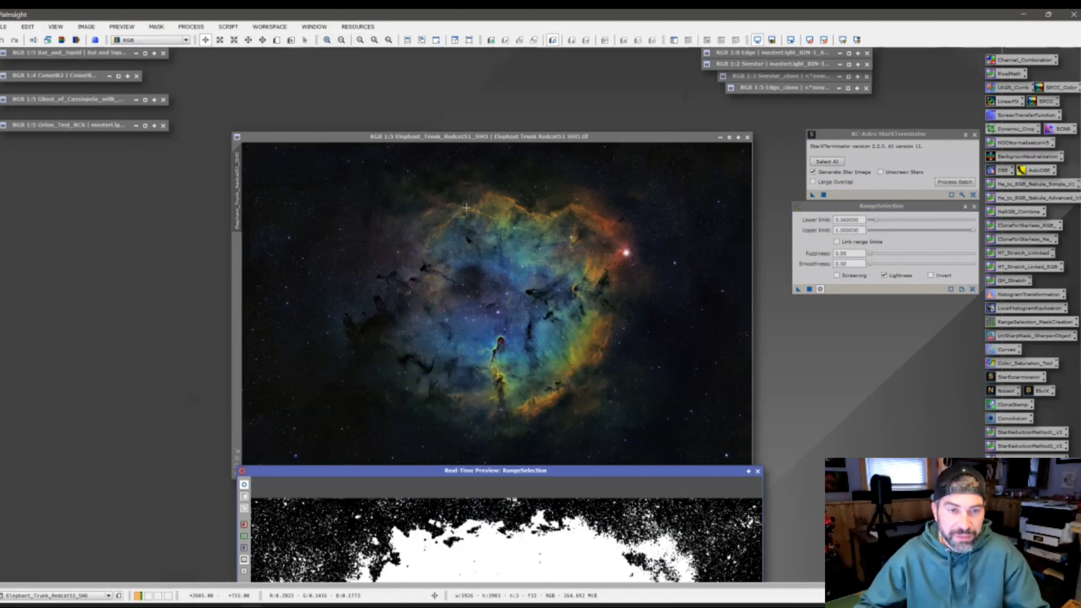
pyautogui.moveTo(589, 471); pyautogui.dragTo(561, 111)
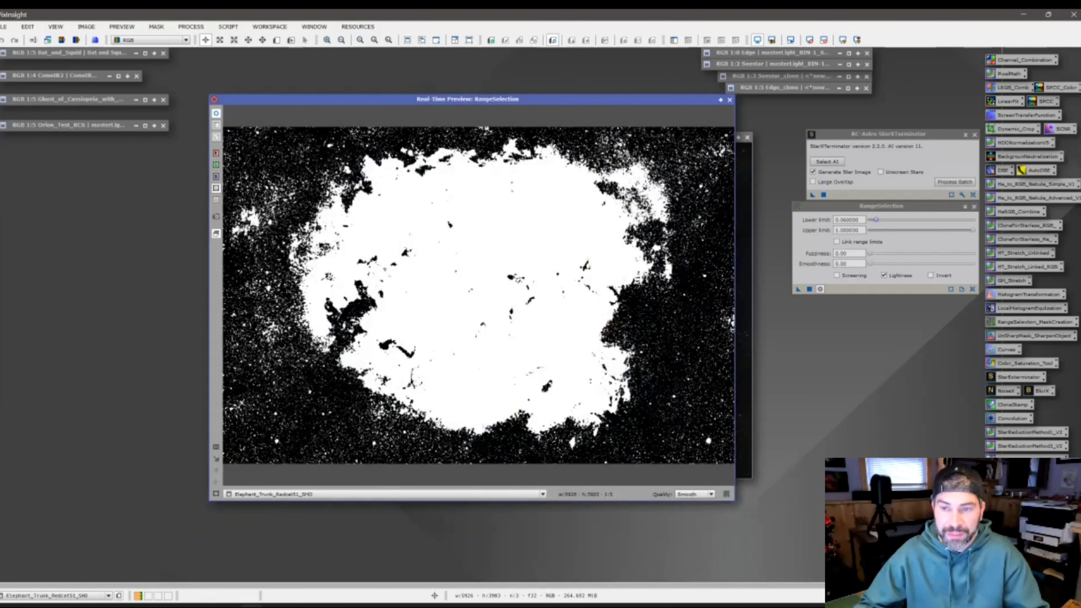
# - Raise the RangeSelection lower limit to 0.32 to narrow the mask to the brightest parts of the nebula
pyautogui.moveTo(875, 219); pyautogui.dragTo(877, 219)
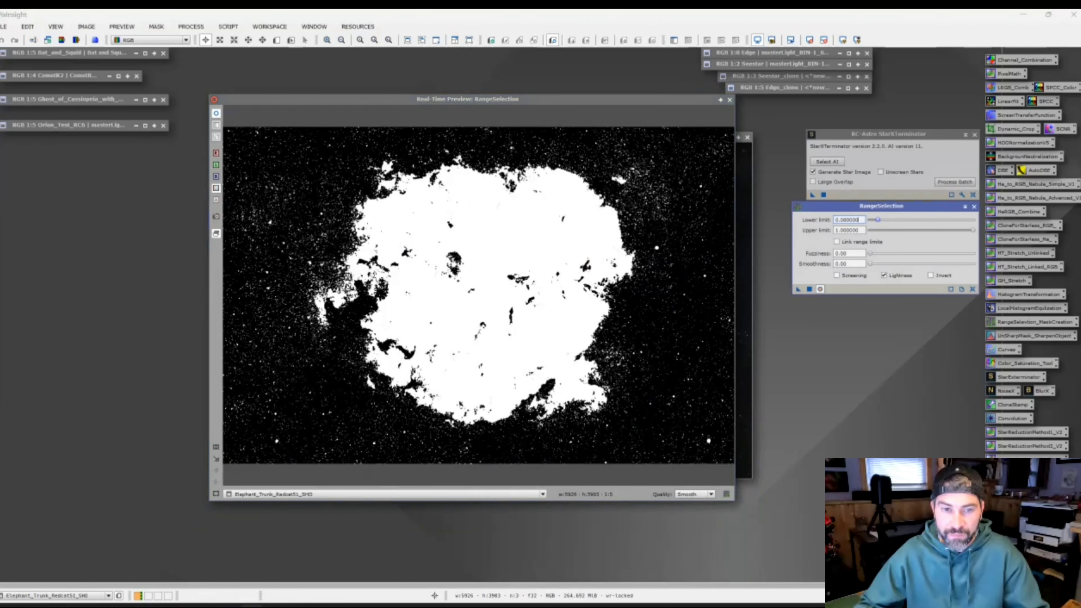
pyautogui.moveTo(877, 220); pyautogui.dragTo(901, 220)
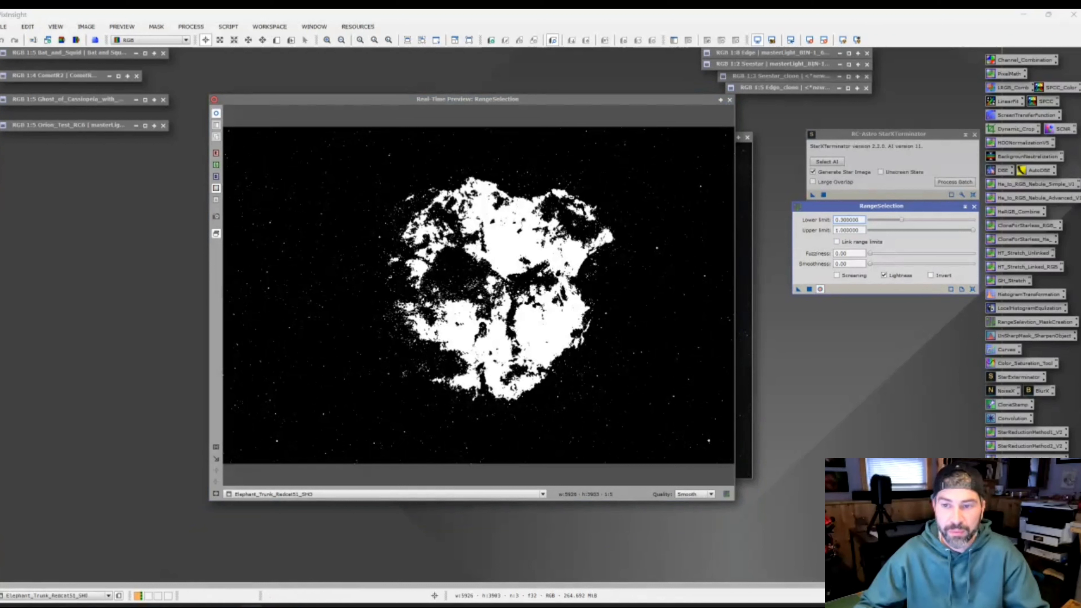
pyautogui.moveTo(902, 219)
pyautogui.mouseDown()
pyautogui.moveTo(913, 220)
pyautogui.moveTo(902, 220)
pyautogui.mouseUp()
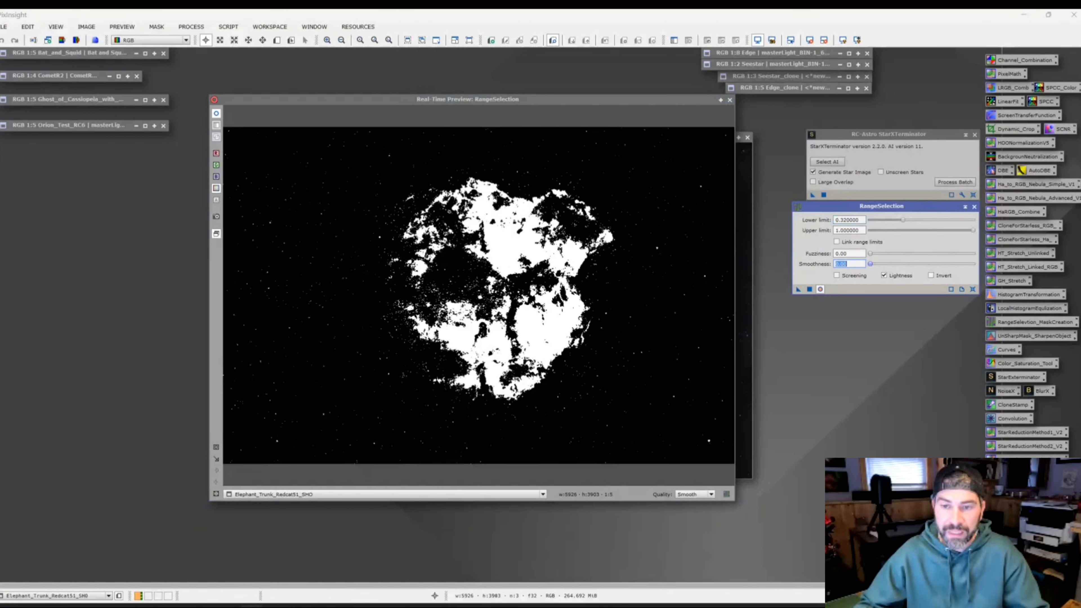
# - Try a smoothness of about 55 on the range mask and reset it to 0
pyautogui.moveTo(874, 263); pyautogui.dragTo(954, 264)
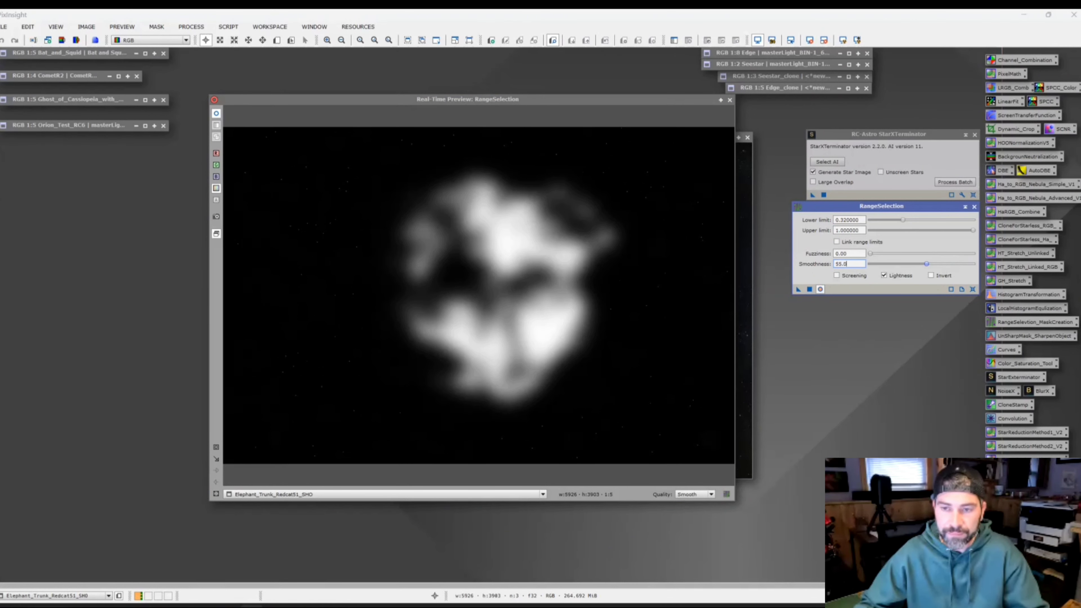
pyautogui.write('0')
pyautogui.press('Return')
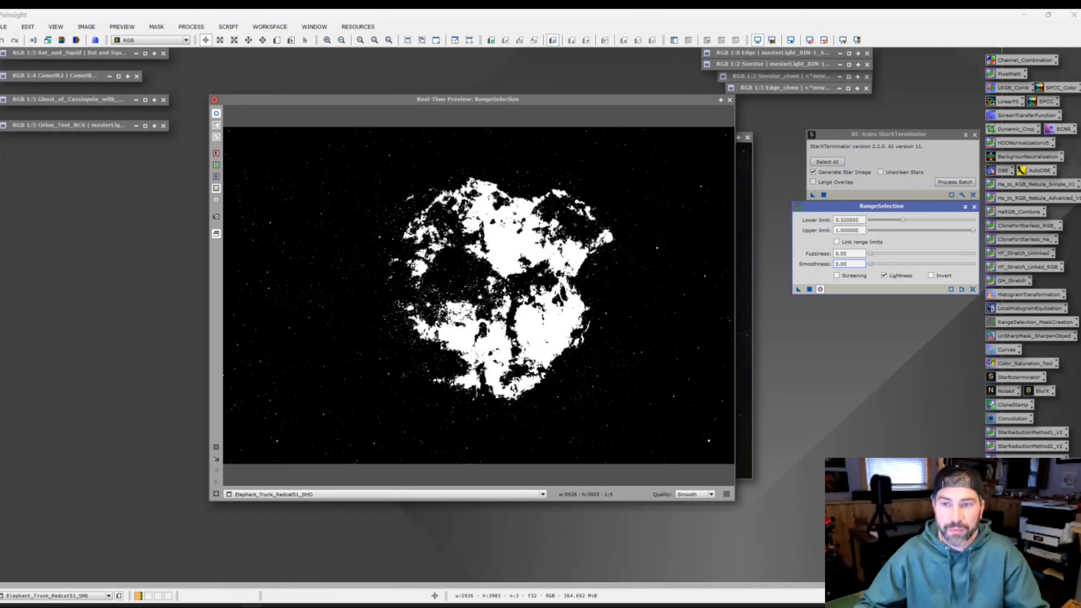
# - Set the RangeSelection lower limit to 0.14 so the mask covers the main nebula
pyautogui.moveTo(923, 219); pyautogui.dragTo(892, 220)
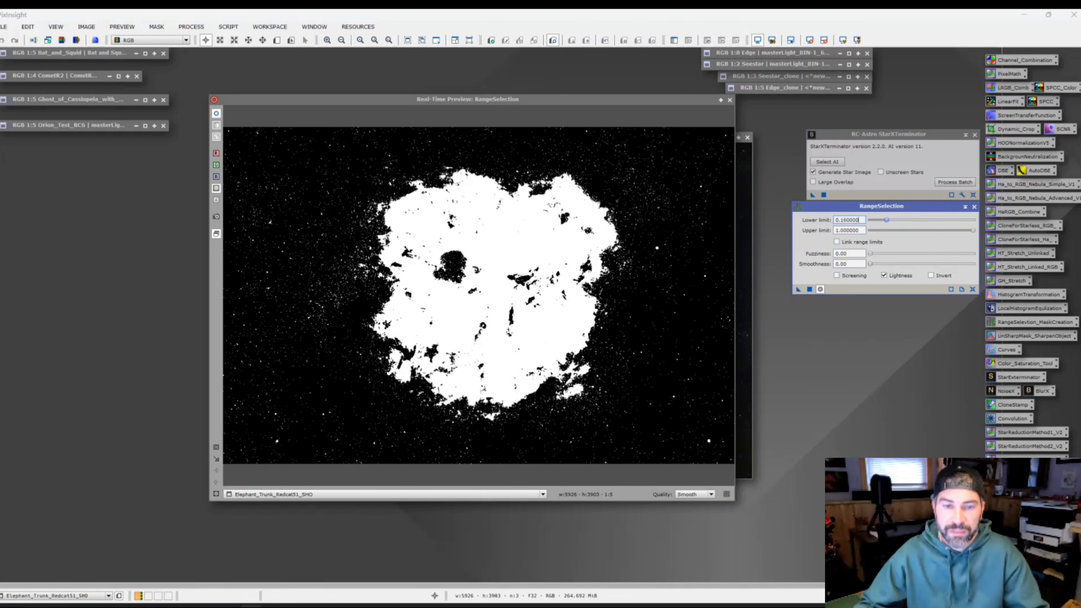
pyautogui.moveTo(886, 219); pyautogui.dragTo(884, 220)
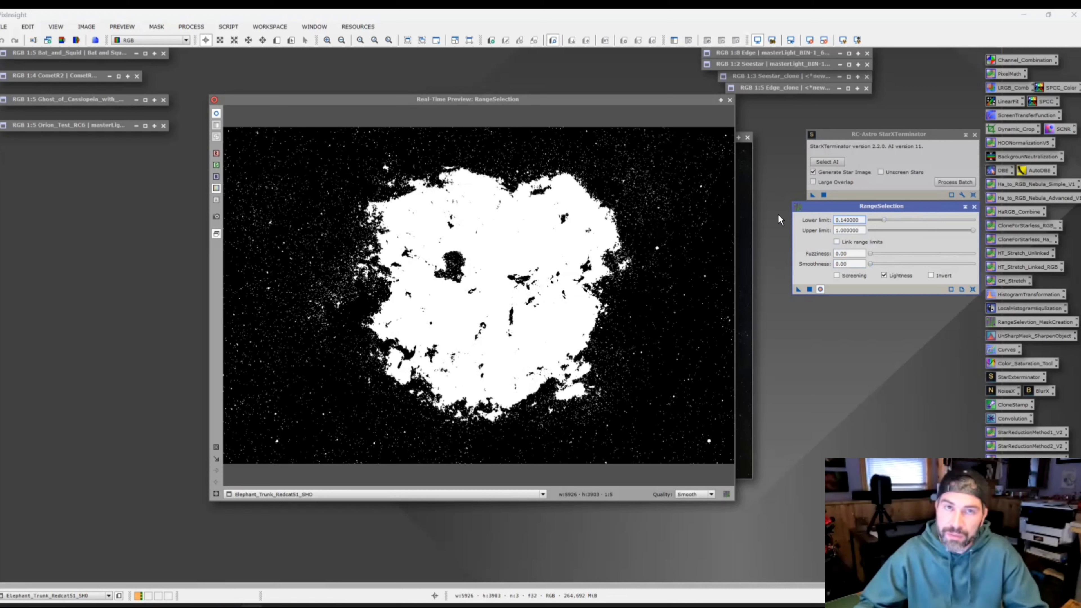
pyautogui.click(859, 220)
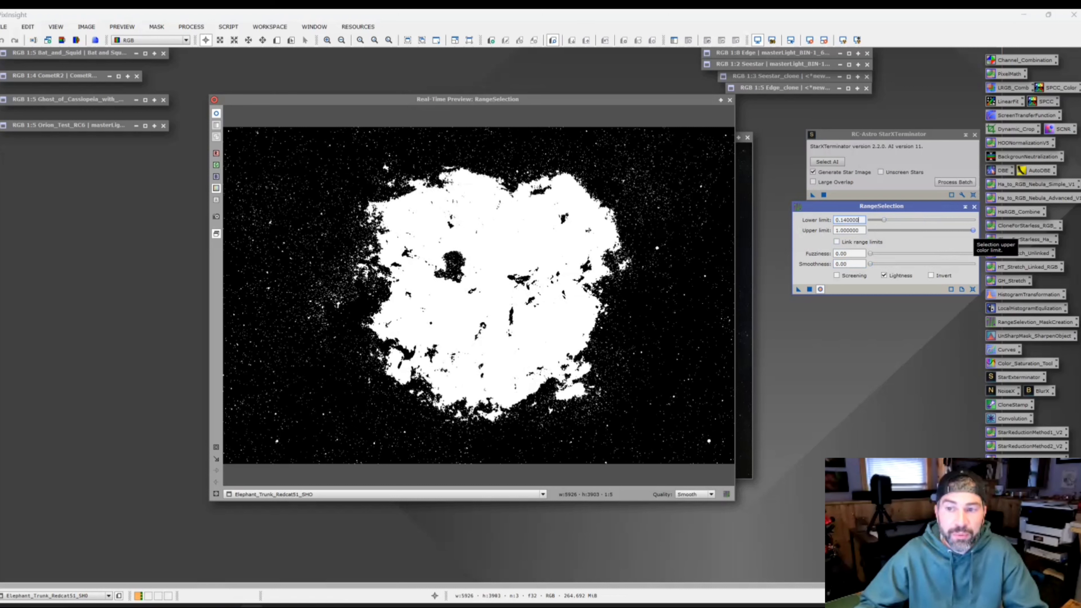
# - Try an upper limit of 0.20 to isolate the nebula's outer edge, and restore the limit to 1
pyautogui.press('Tab')
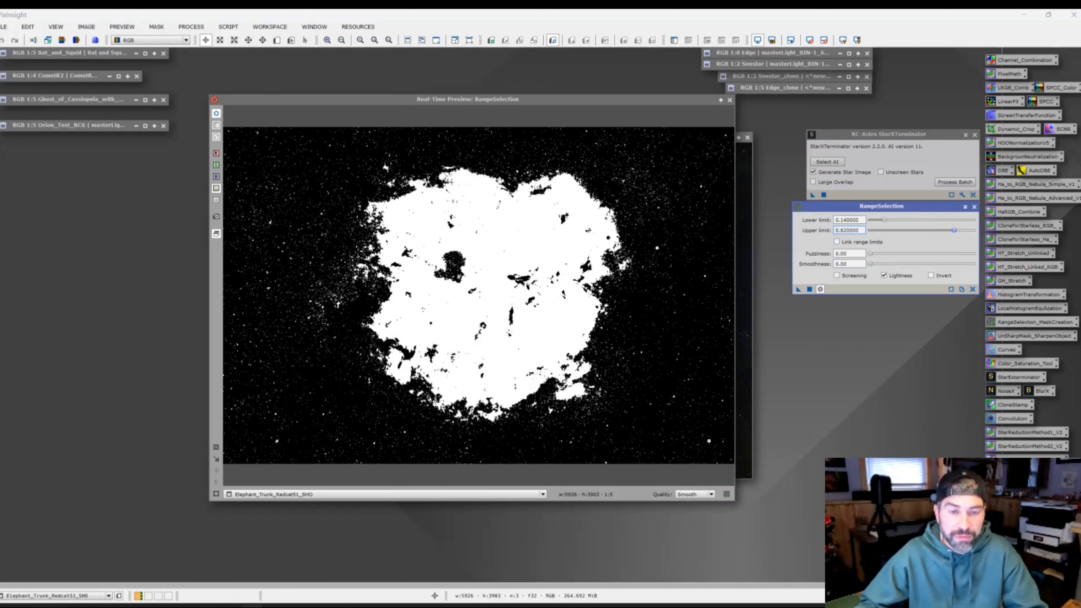
pyautogui.moveTo(943, 230); pyautogui.dragTo(890, 230)
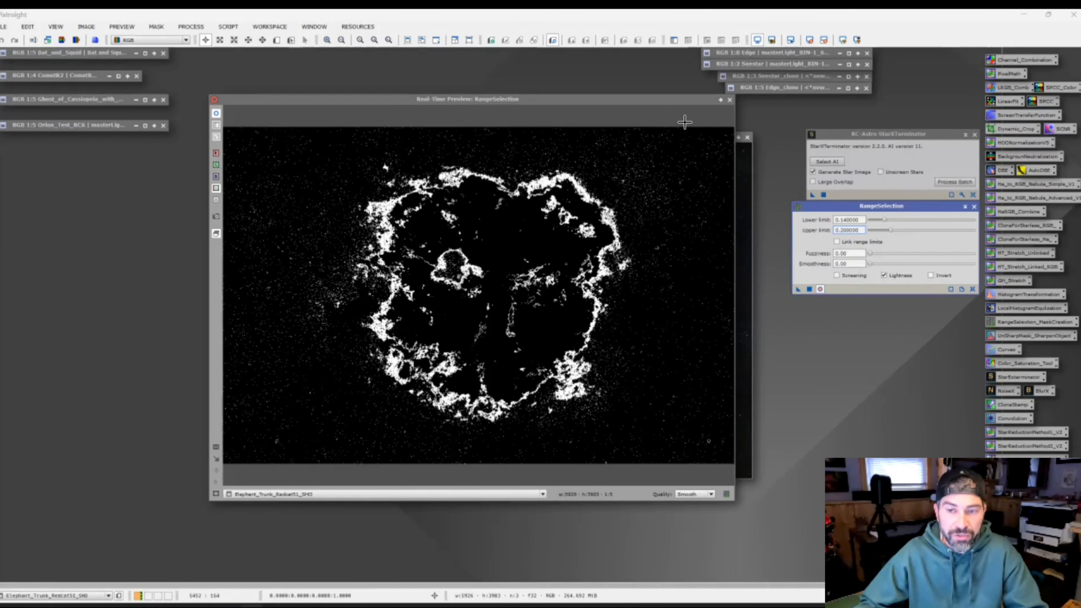
pyautogui.moveTo(678, 111)
pyautogui.mouseDown()
pyautogui.moveTo(440, 264)
pyautogui.moveTo(413, 185)
pyautogui.moveTo(413, 147)
pyautogui.moveTo(629, 105)
pyautogui.moveTo(674, 105)
pyautogui.moveTo(678, 119)
pyautogui.mouseUp()
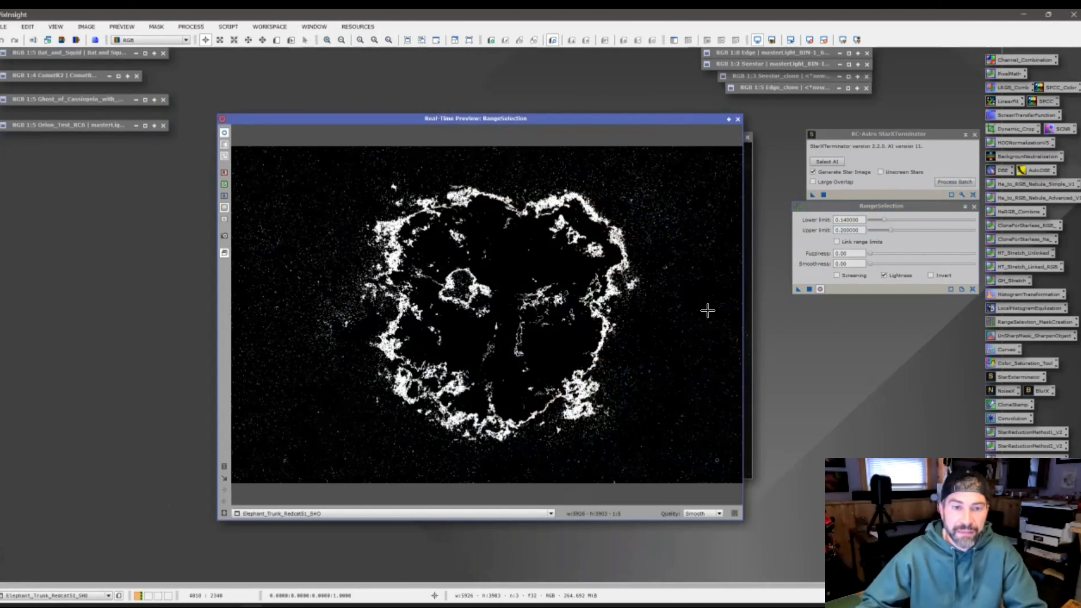
pyautogui.moveTo(890, 230); pyautogui.dragTo(891, 230)
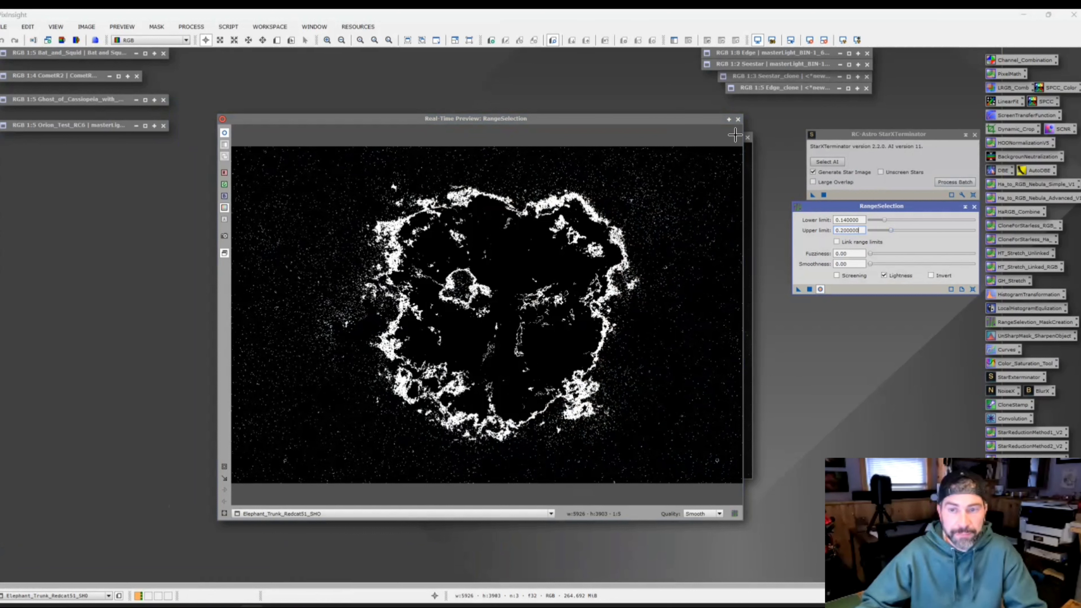
pyautogui.write('1')
pyautogui.press('Return')
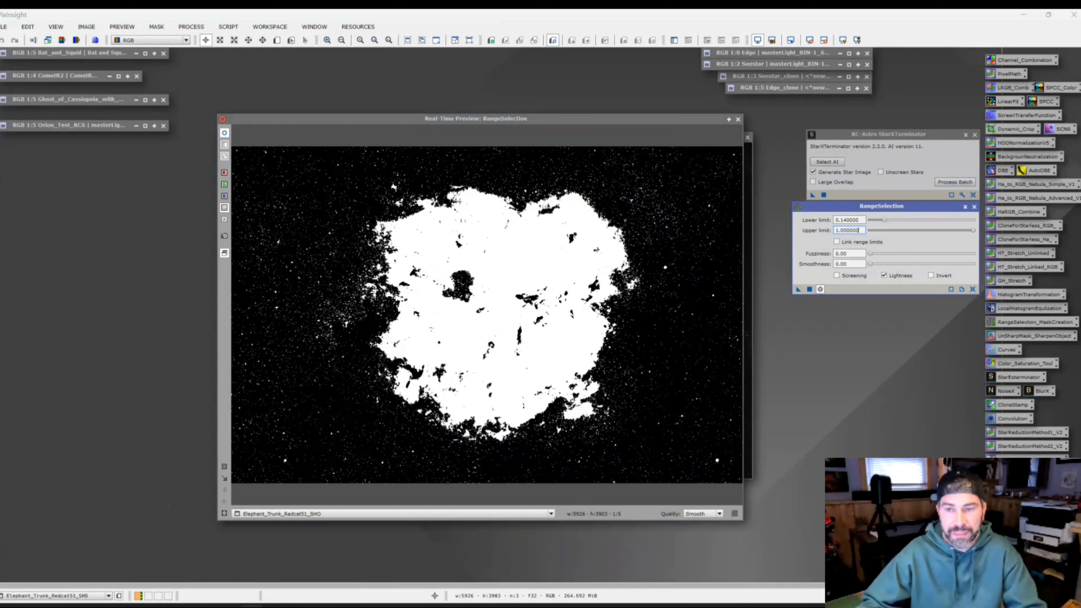
# - Set the smoothness to 37, generate the range mask, and close the preview
pyautogui.moveTo(870, 263); pyautogui.dragTo(890, 264)
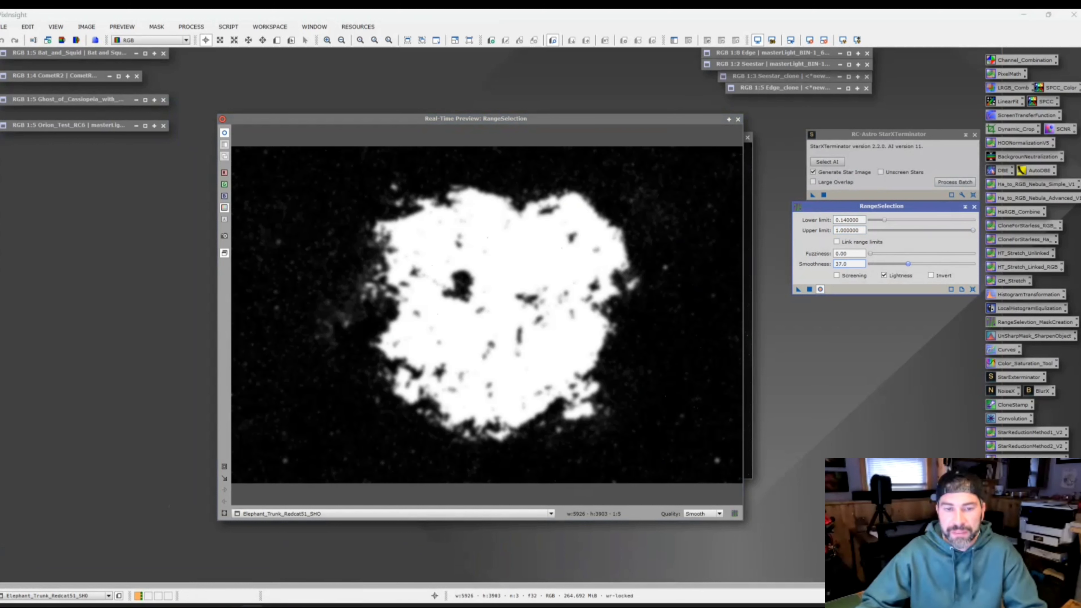
pyautogui.click(808, 289)
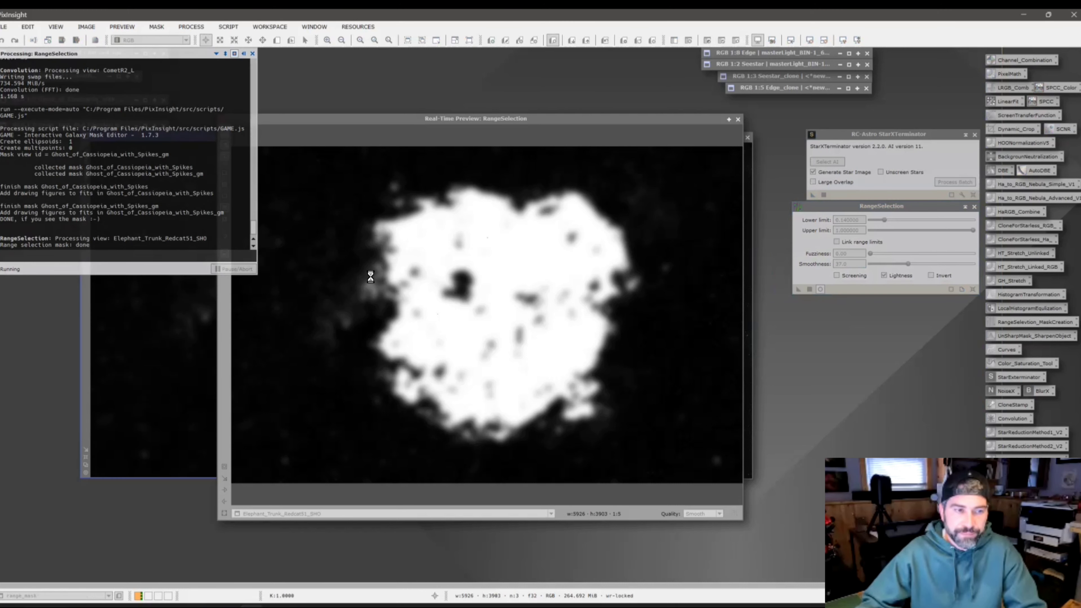
pyautogui.click(737, 119)
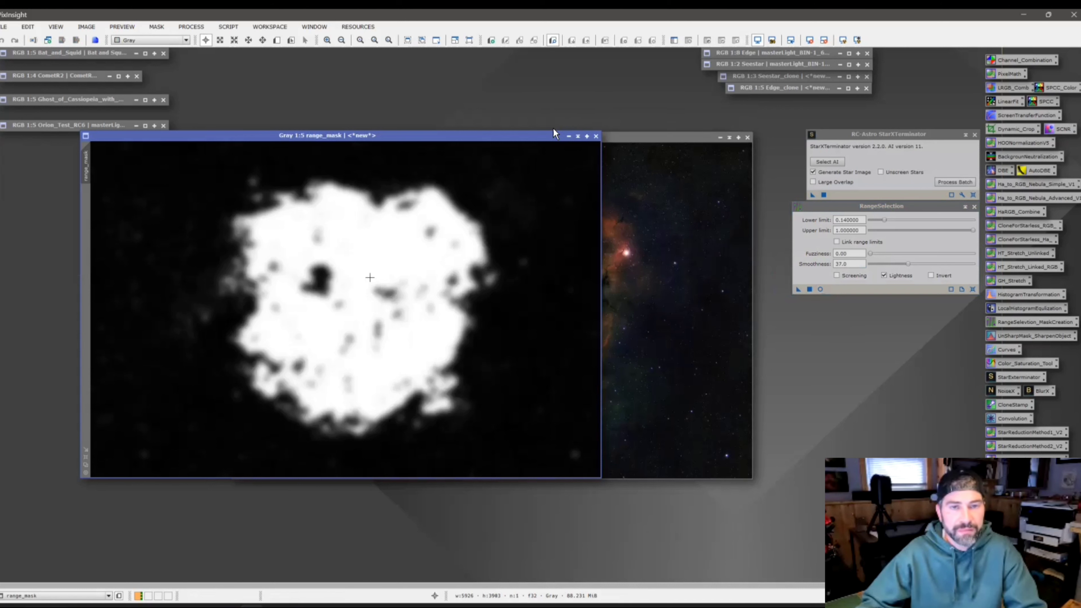
pyautogui.moveTo(502, 138); pyautogui.dragTo(637, 119)
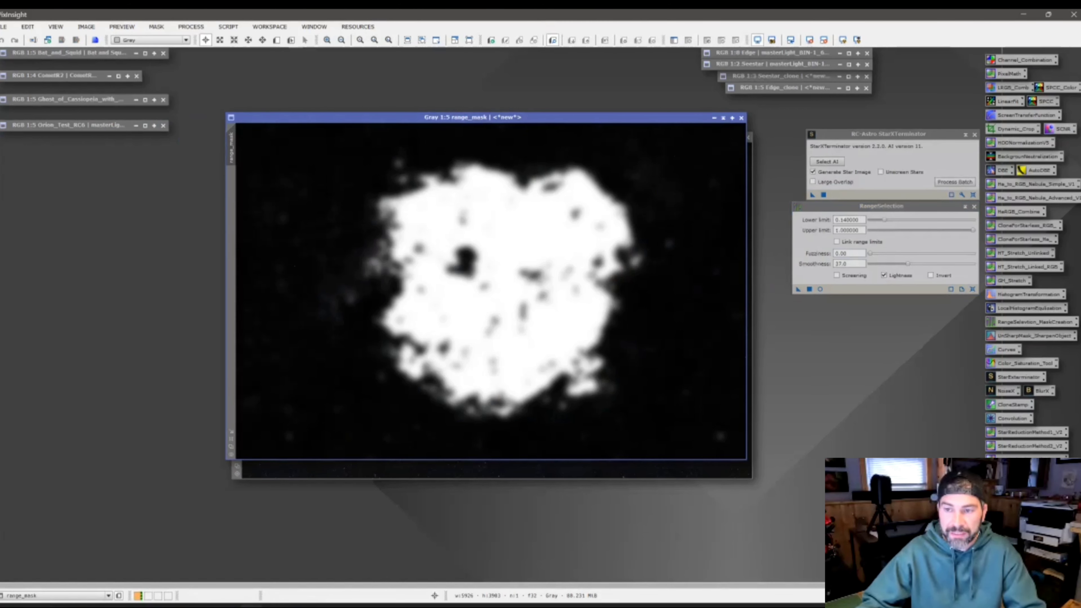
pyautogui.doubleClick(1028, 294)
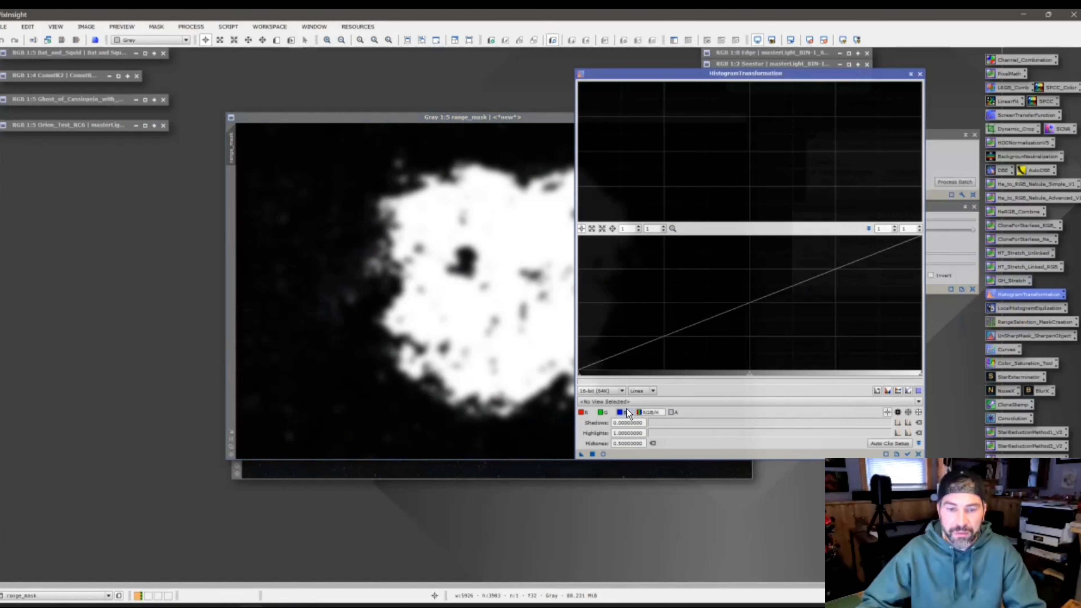
pyautogui.click(621, 402)
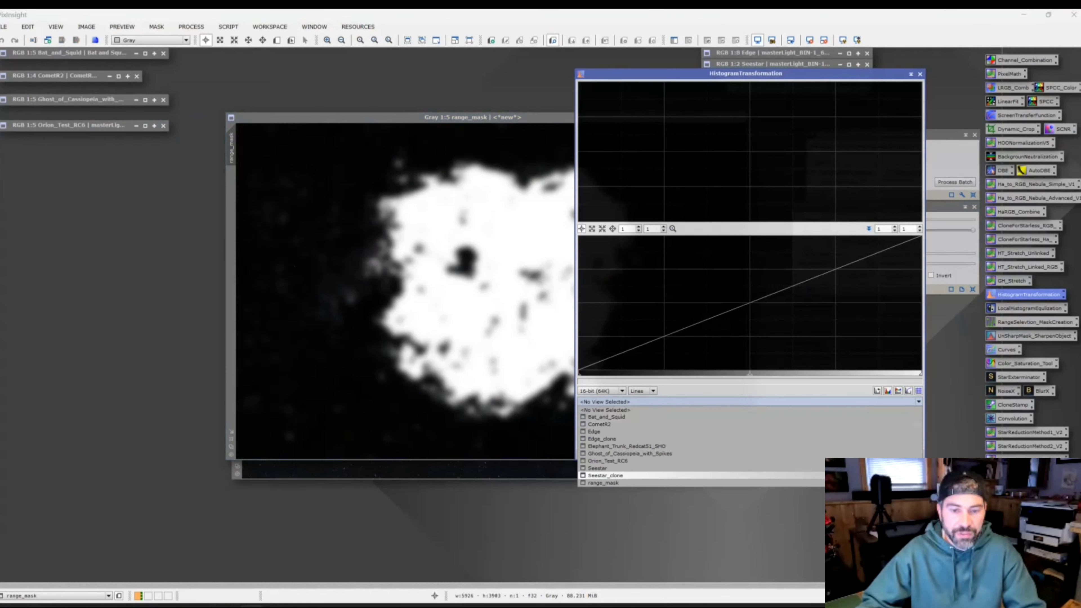
pyautogui.click(603, 483)
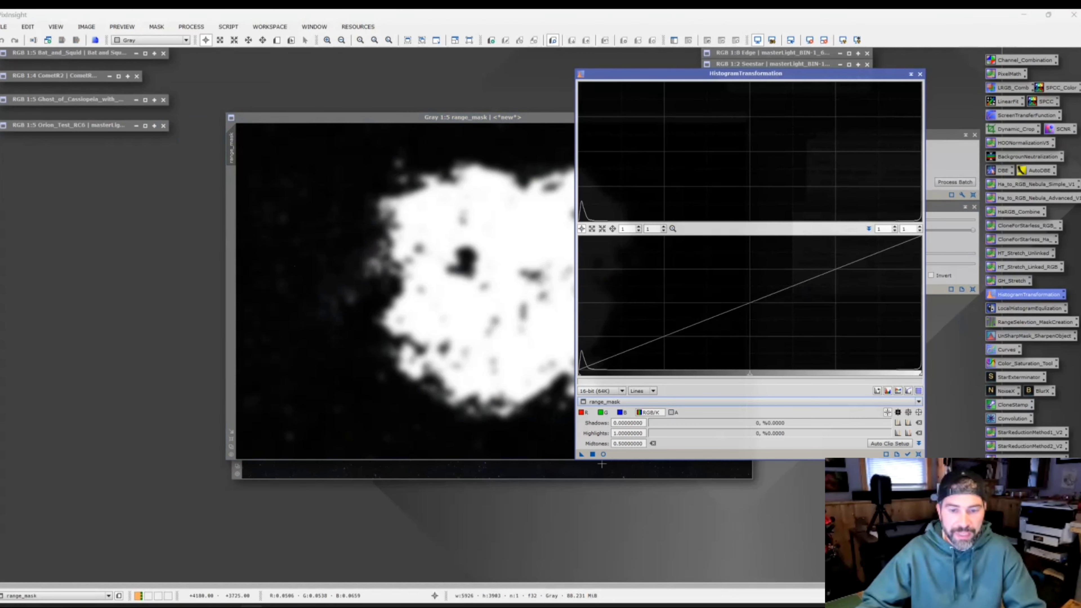
pyautogui.click(604, 455)
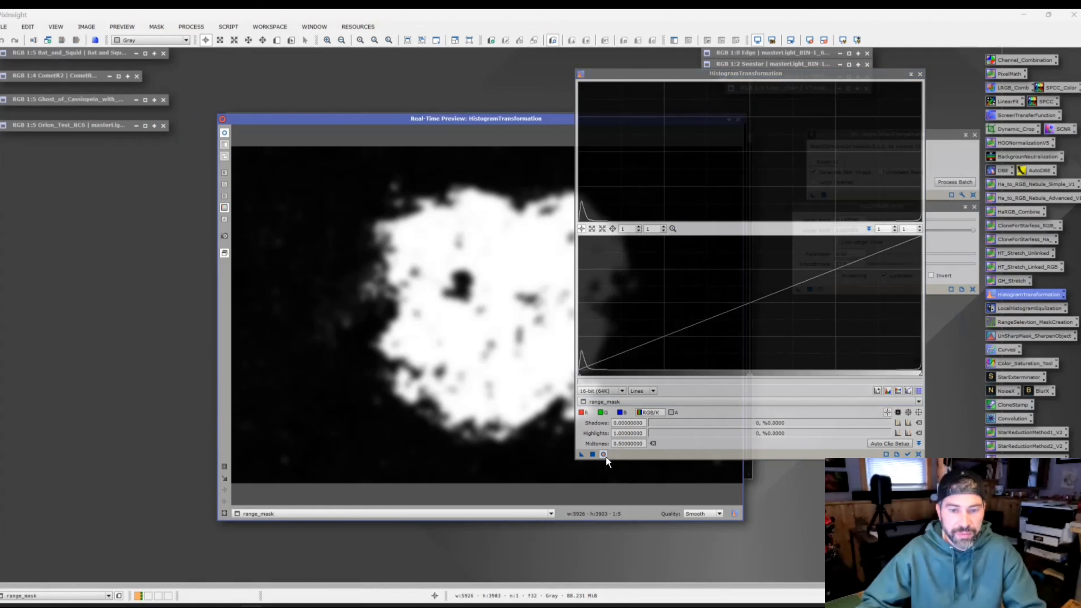
pyautogui.moveTo(535, 120); pyautogui.dragTo(409, 85)
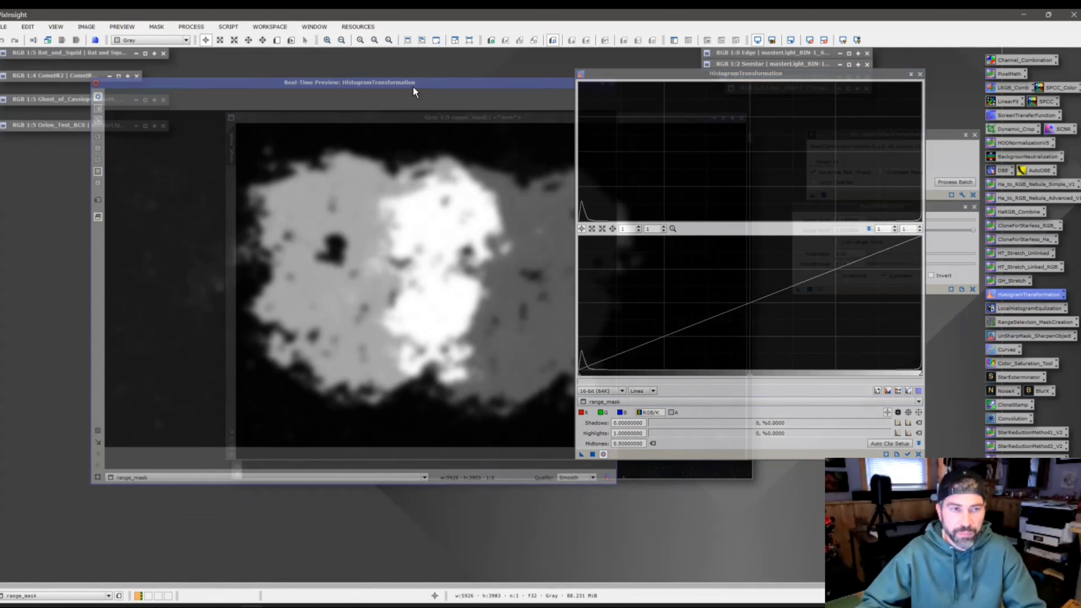
pyautogui.moveTo(748, 380)
pyautogui.mouseDown()
pyautogui.moveTo(794, 377)
pyautogui.moveTo(759, 373)
pyautogui.mouseUp()
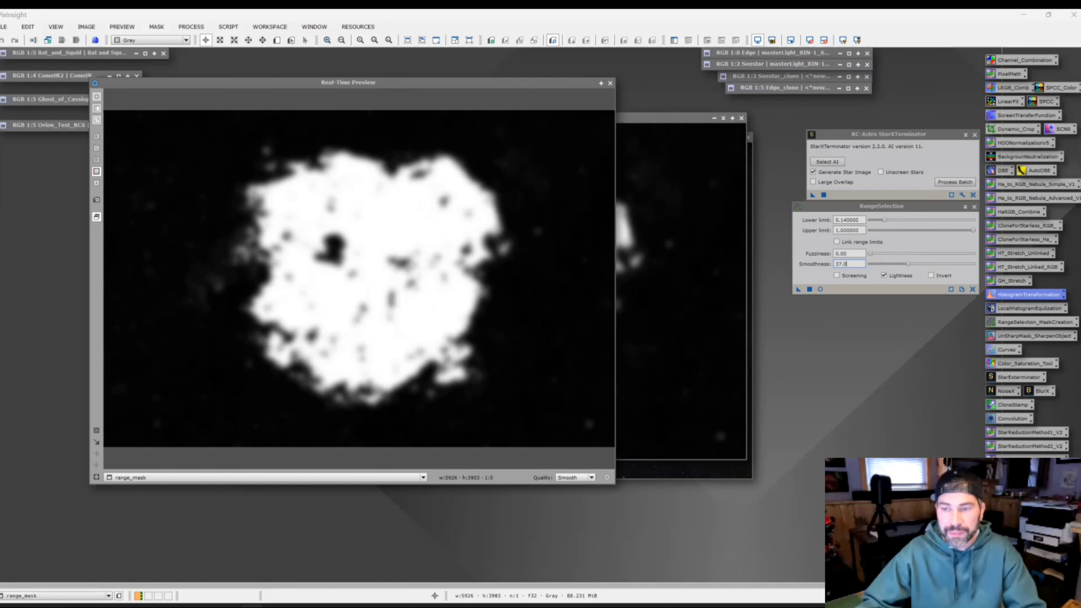
# - Apply an S-shaped RGB/K CurvesTransformation to range_mask with points near 0.22/0.16 and 0.69/0.75, and close the process
pyautogui.doubleClick(1006, 350)
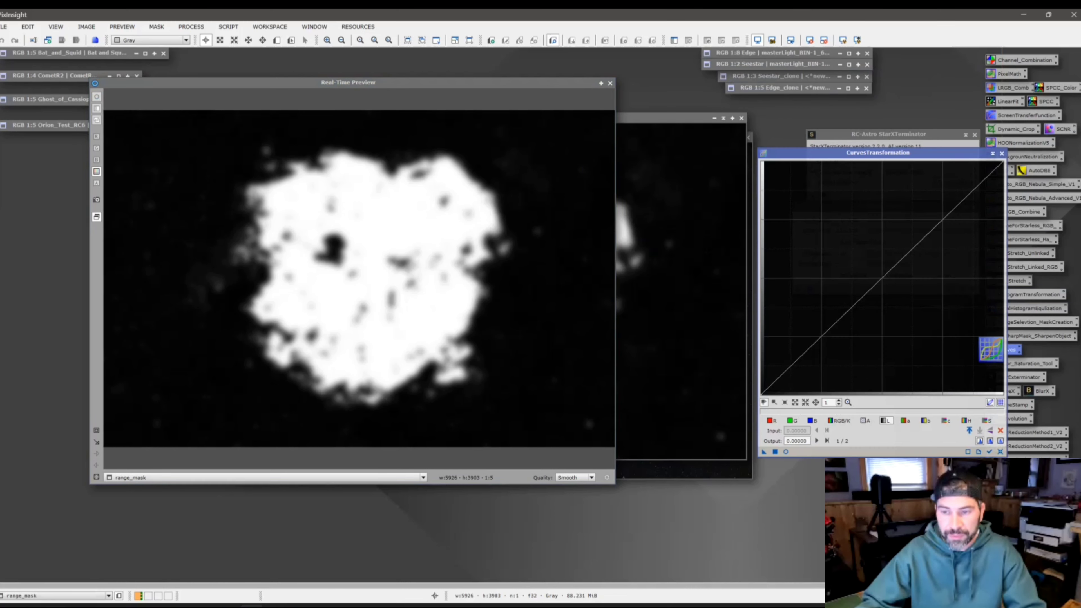
pyautogui.click(786, 451)
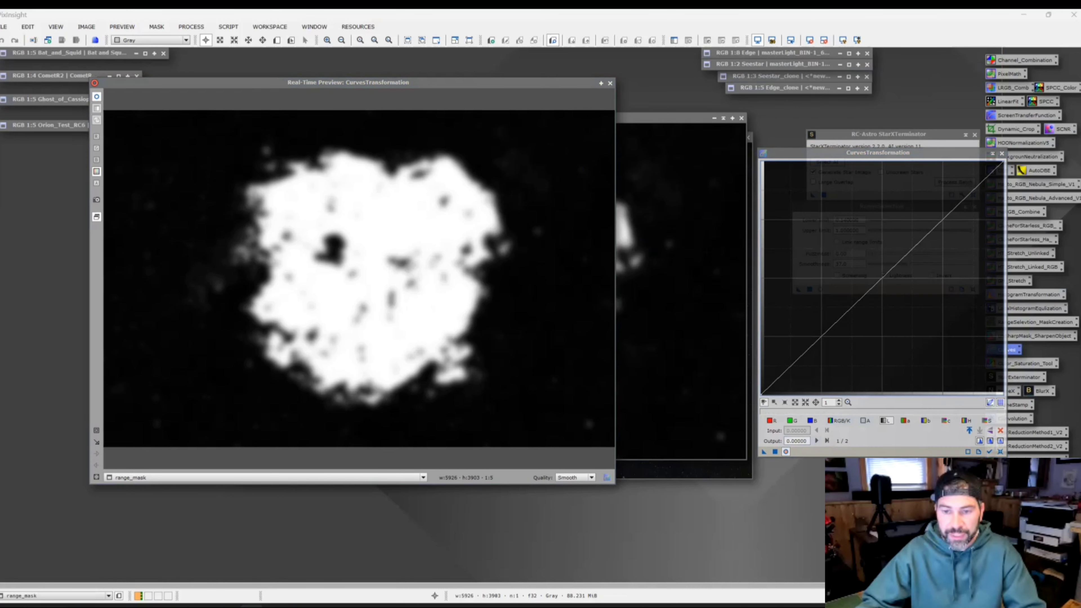
pyautogui.moveTo(815, 341); pyautogui.dragTo(814, 357)
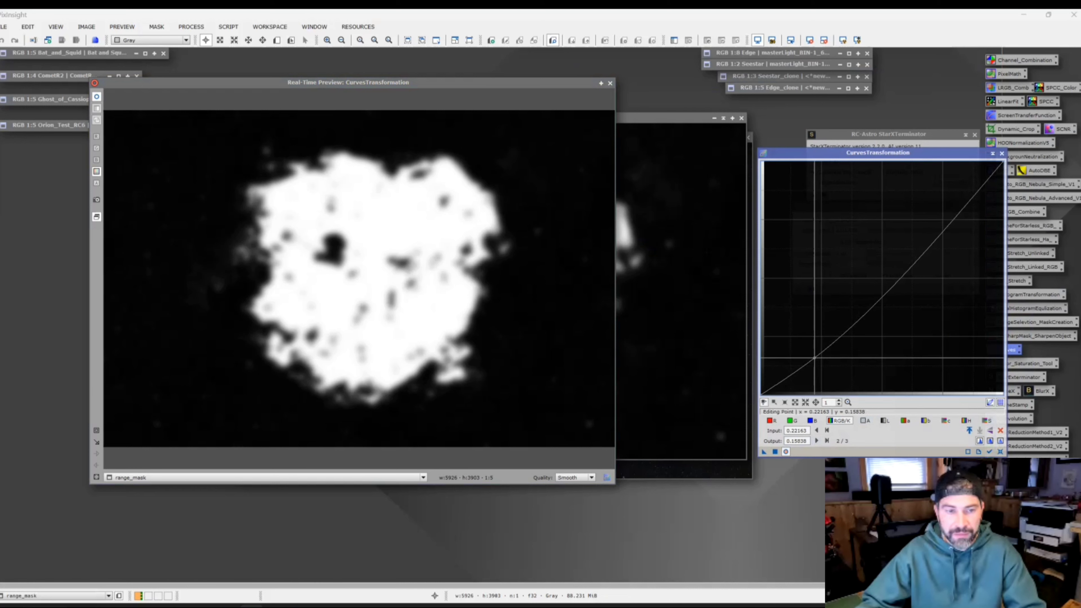
pyautogui.moveTo(933, 232)
pyautogui.mouseDown()
pyautogui.moveTo(918, 197)
pyautogui.moveTo(927, 220)
pyautogui.mouseUp()
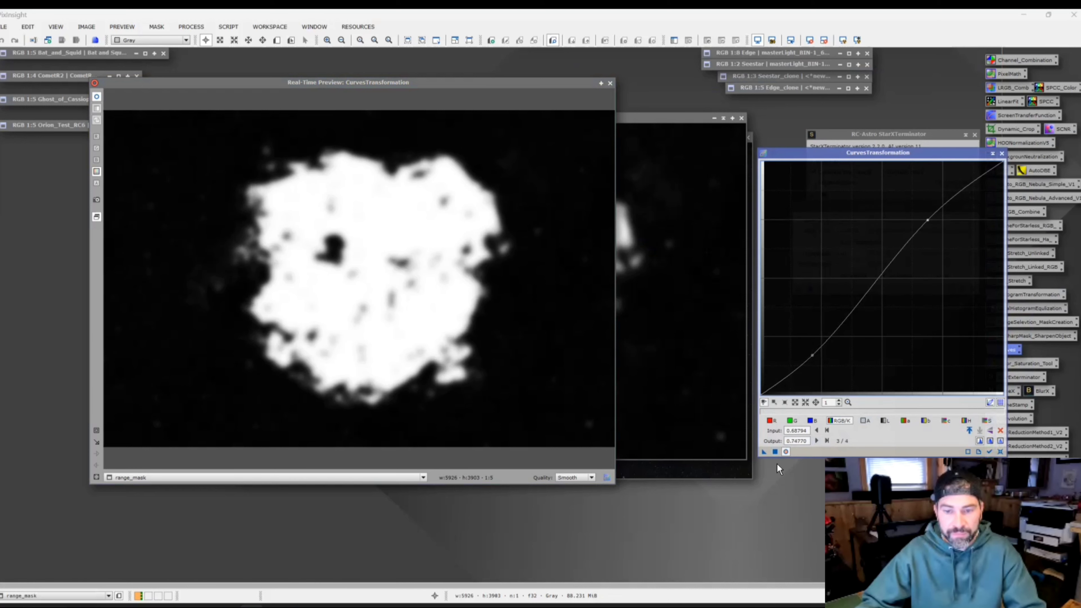
pyautogui.click(774, 451)
pyautogui.click(1001, 153)
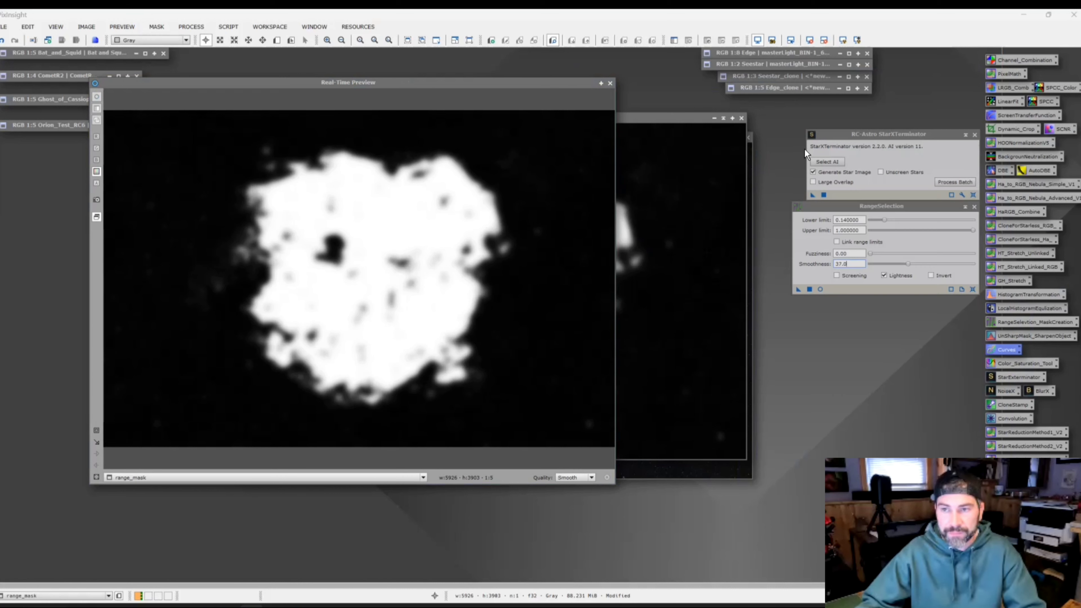
# - Close the real-time preview and use CloneStamp to paint black background over the mottled lower-right edge of range_mask, then apply the retouch
pyautogui.click(609, 83)
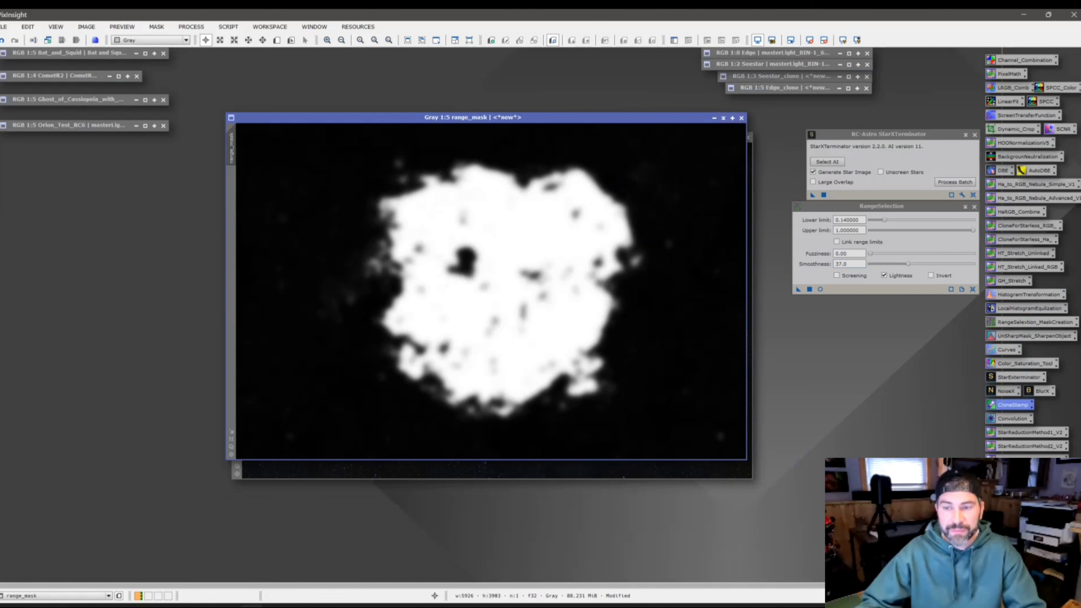
pyautogui.doubleClick(1013, 404)
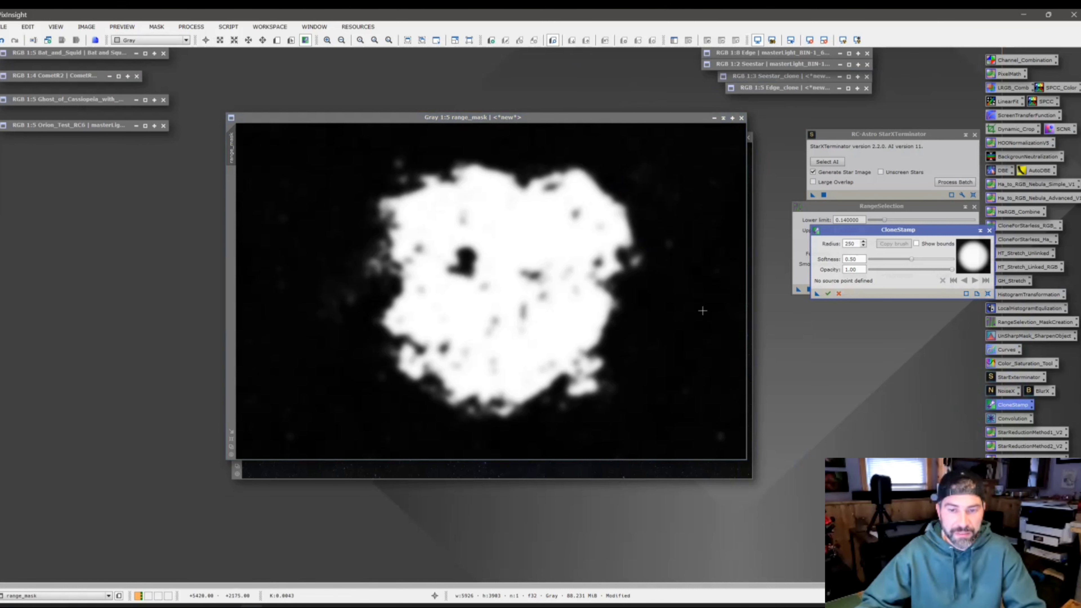
pyautogui.keyDown('ctrl'); pyautogui.click(691, 286); pyautogui.keyUp('ctrl')
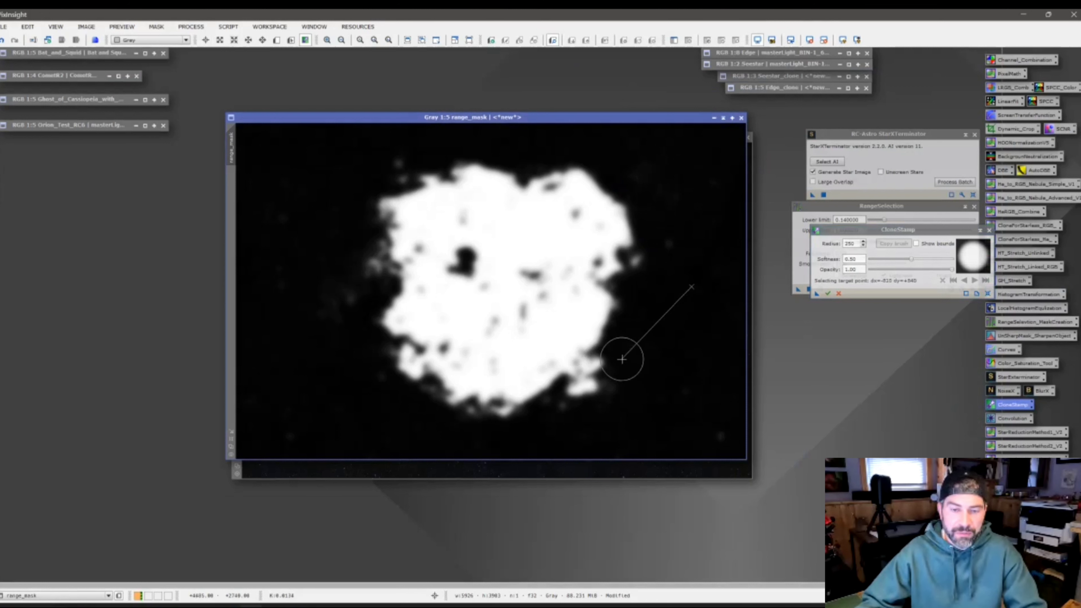
pyautogui.moveTo(620, 357)
pyautogui.mouseDown()
pyautogui.moveTo(574, 396)
pyautogui.moveTo(599, 367)
pyautogui.mouseUp()
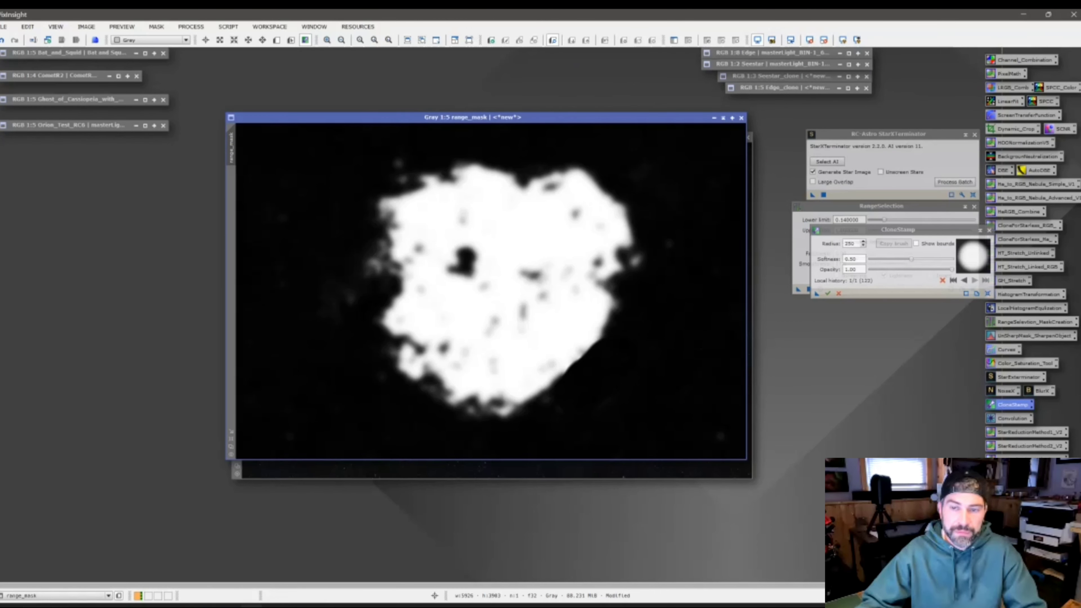
pyautogui.click(827, 293)
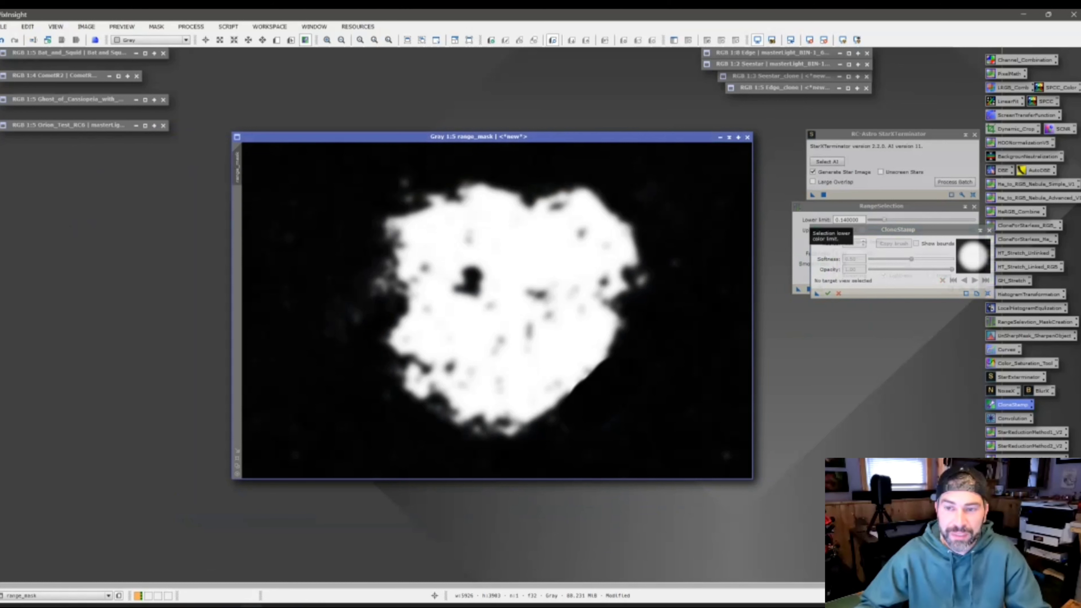
# - Close the range_mask image and discard its unsaved changes
pyautogui.click(877, 217)
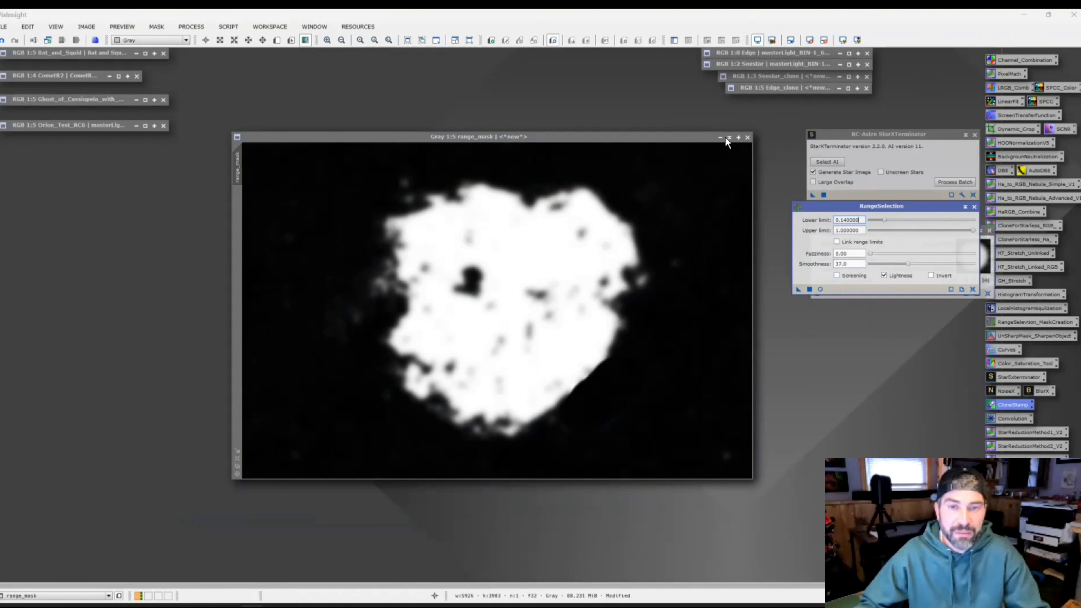
pyautogui.click(747, 137)
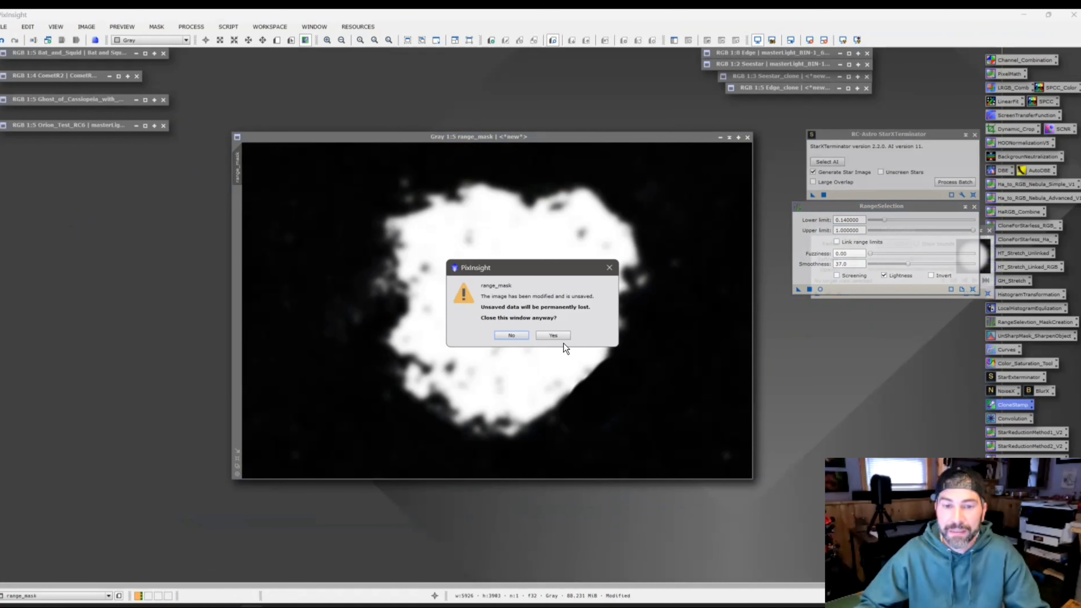
pyautogui.click(562, 337)
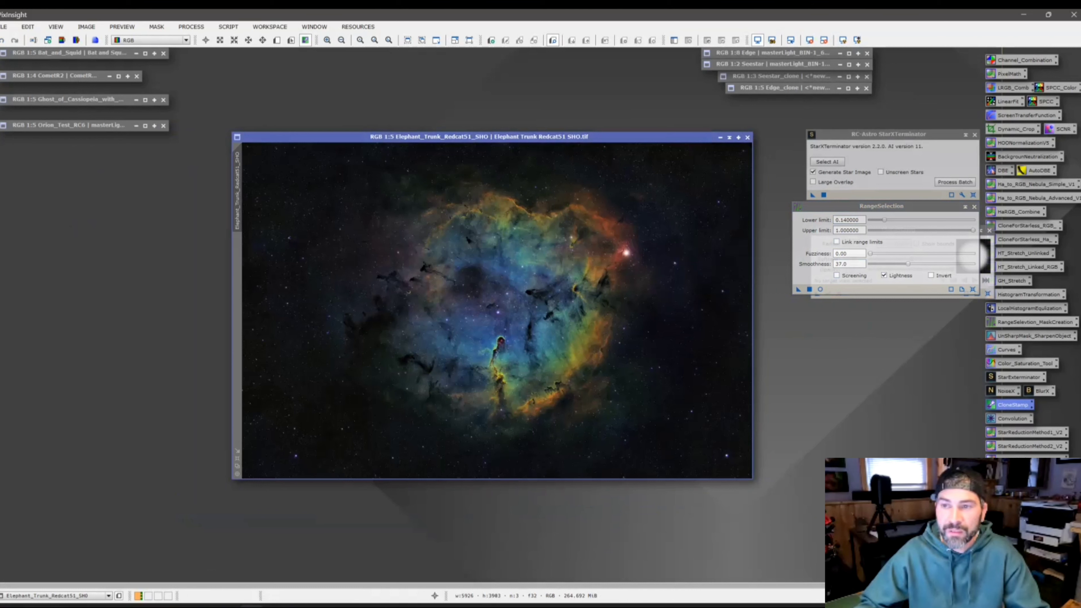
# - Open LocalHistogramEqualization for the Elephant Trunk image, then try extracting its lightness and close the extracted image
pyautogui.click(1030, 308)
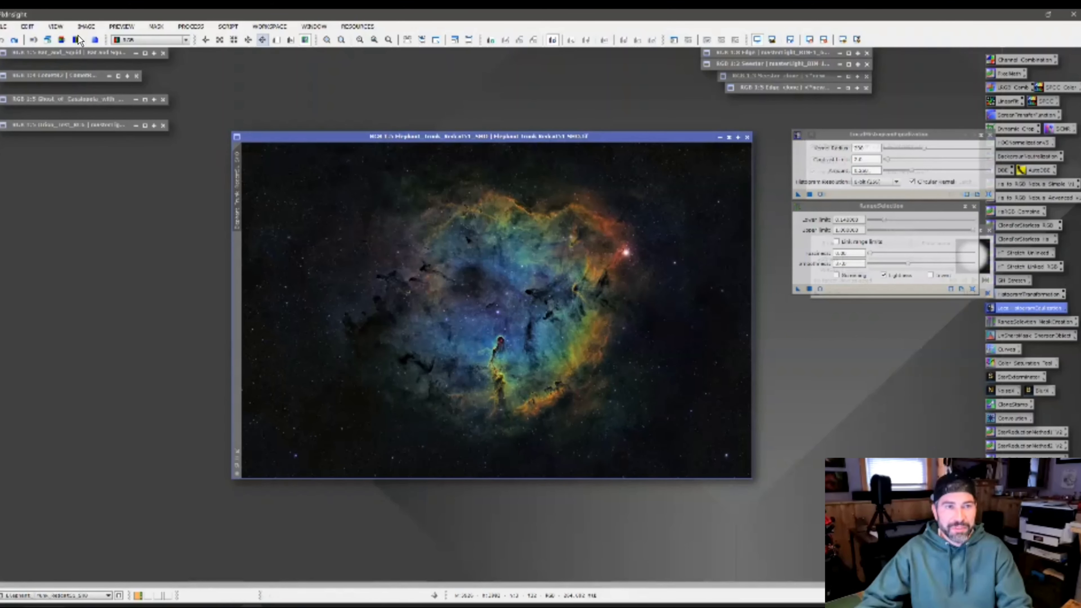
pyautogui.click(61, 41)
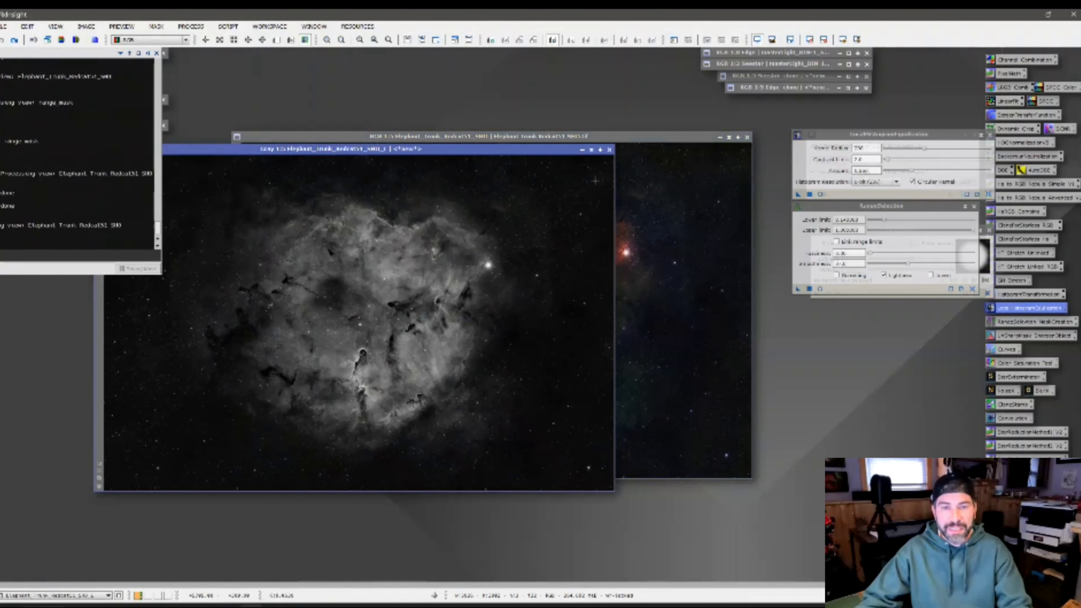
pyautogui.click(610, 150)
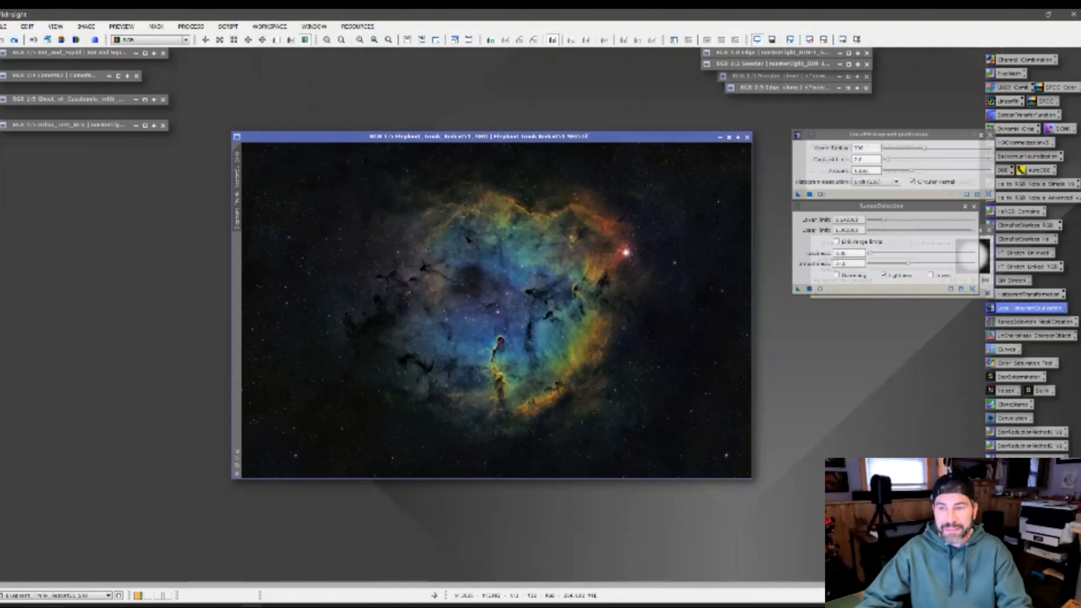
# - Reload RangeSelection and generate a new range mask with lower limit 0.18 and smoothness 26.5, closing the real-time preview
pyautogui.doubleClick(990, 322)
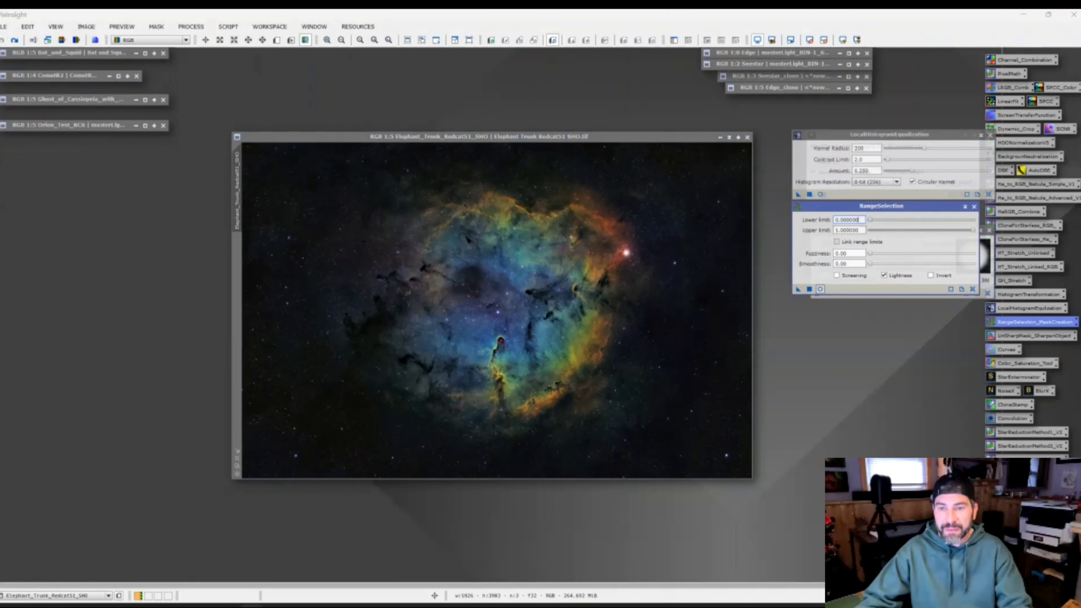
pyautogui.click(819, 289)
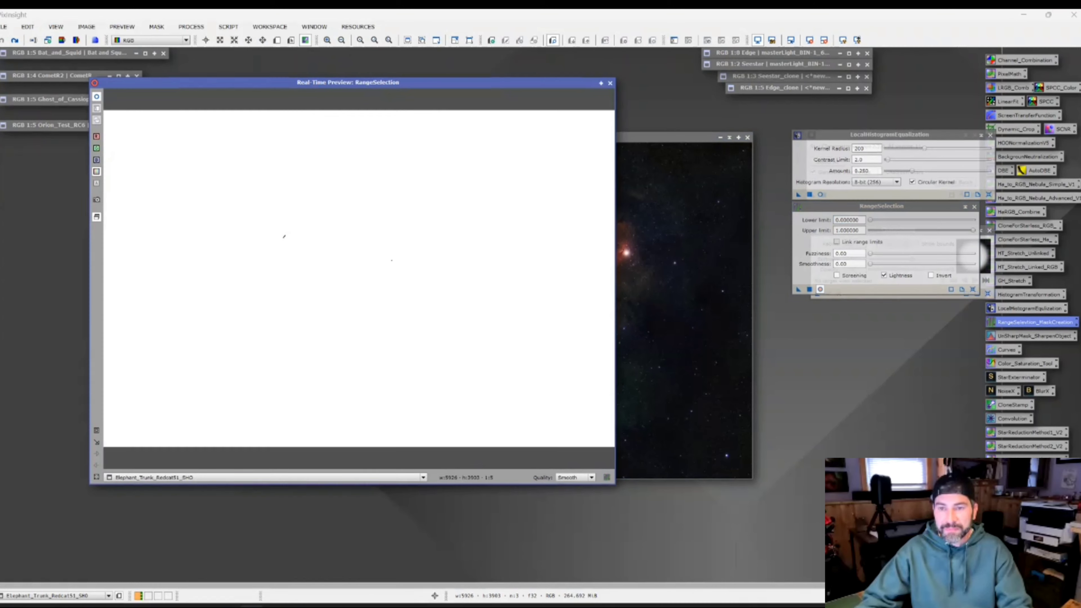
pyautogui.moveTo(870, 220); pyautogui.dragTo(889, 219)
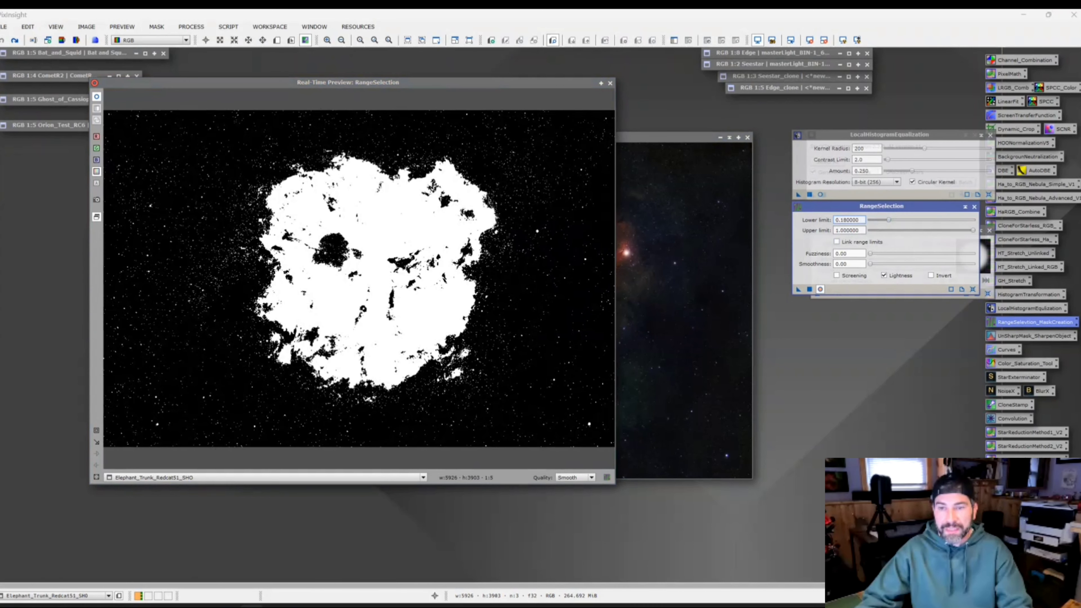
pyautogui.moveTo(877, 263); pyautogui.dragTo(901, 264)
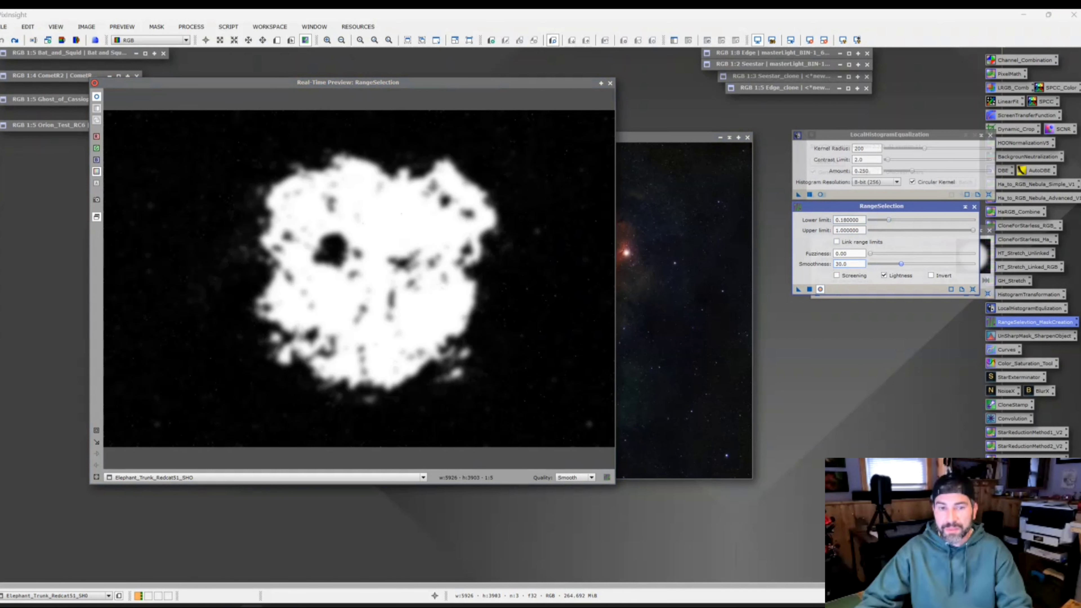
pyautogui.click(809, 289)
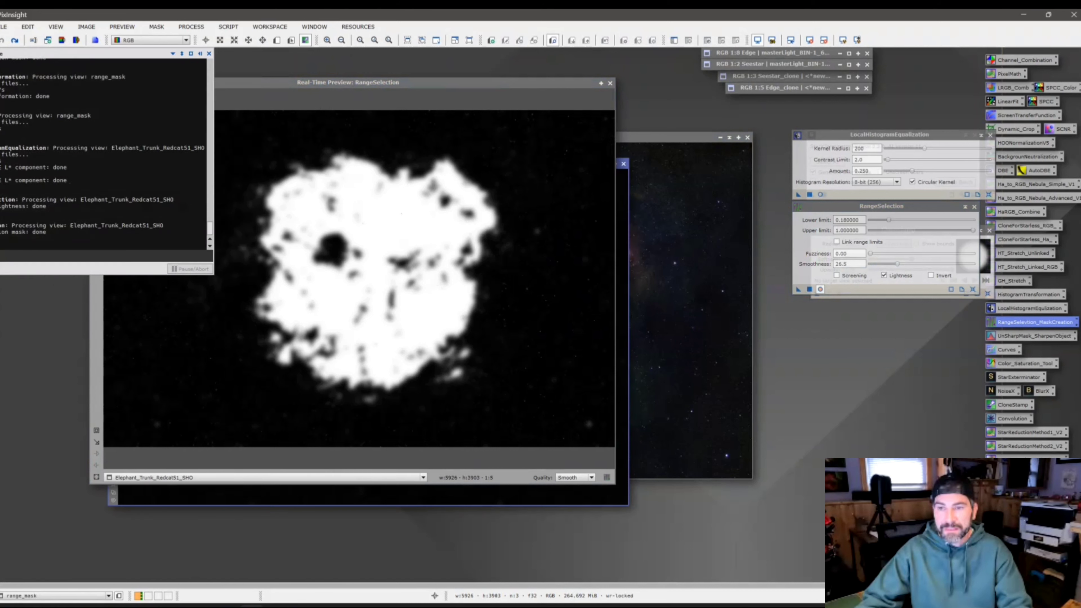
pyautogui.click(610, 83)
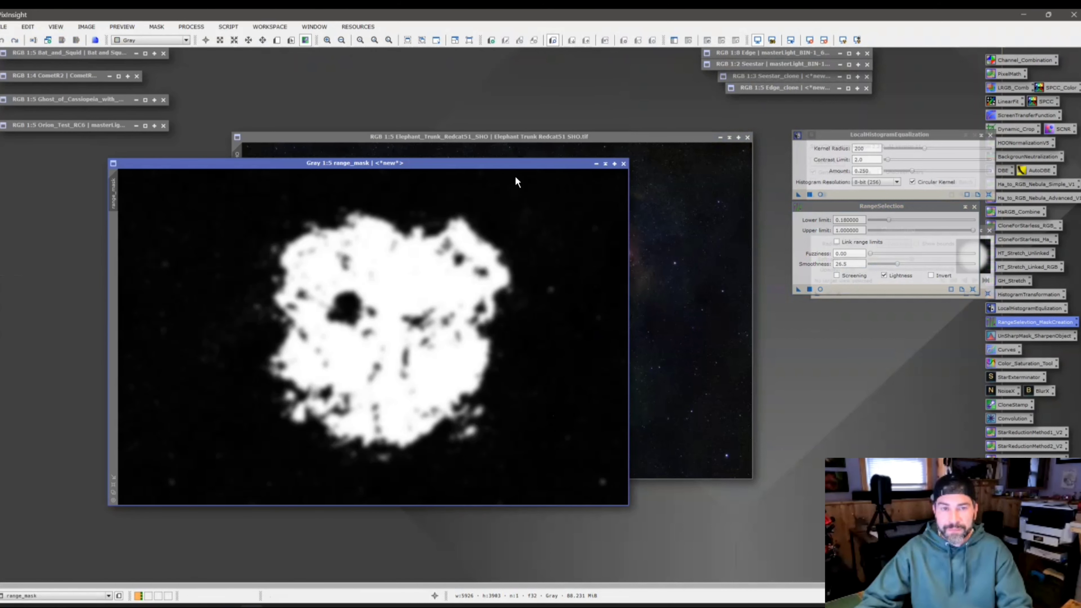
# - Move range_mask clear of the Elephant Trunk image and assign it to that image as its mask
pyautogui.moveTo(515, 163); pyautogui.dragTo(659, 210)
pyautogui.moveTo(265, 234)
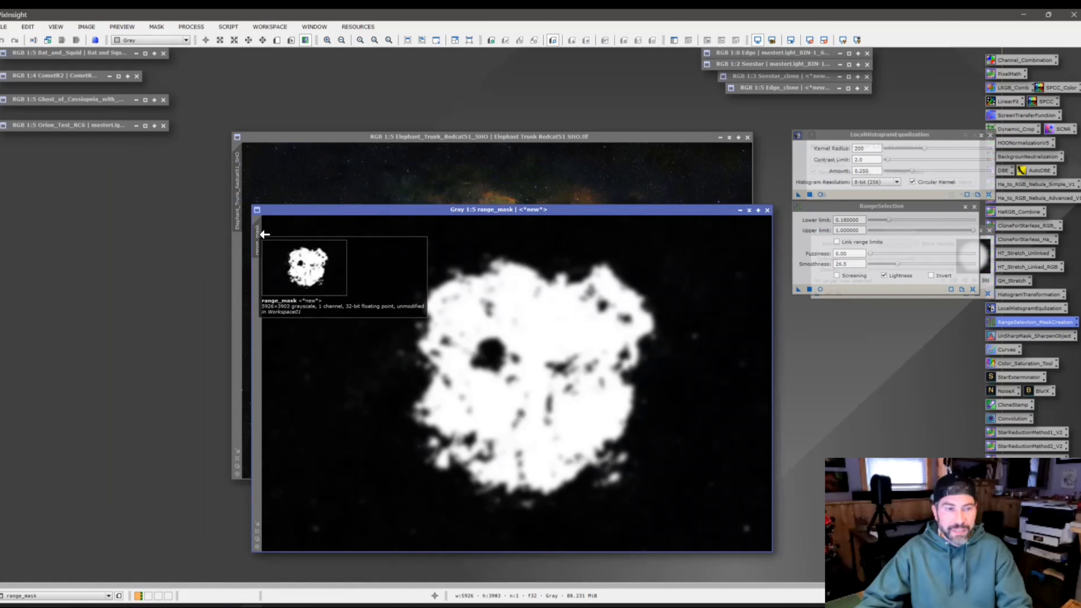
pyautogui.moveTo(248, 247); pyautogui.dragTo(241, 249)
pyautogui.click(398, 175)
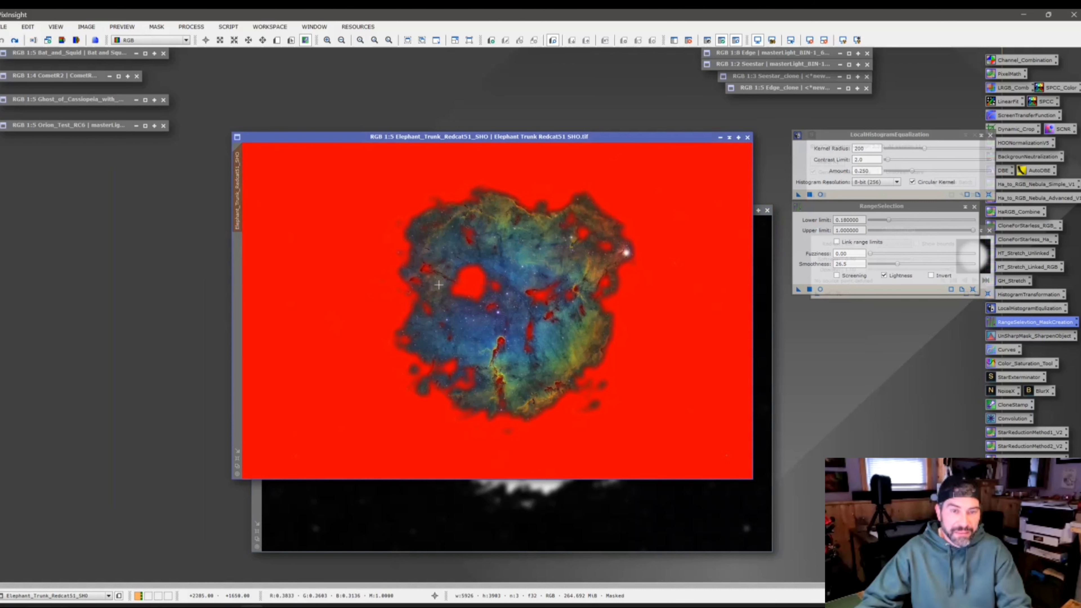
# - Hide the red mask overlay on the Elephant Trunk image while keeping the mask enabled
pyautogui.click(440, 323)
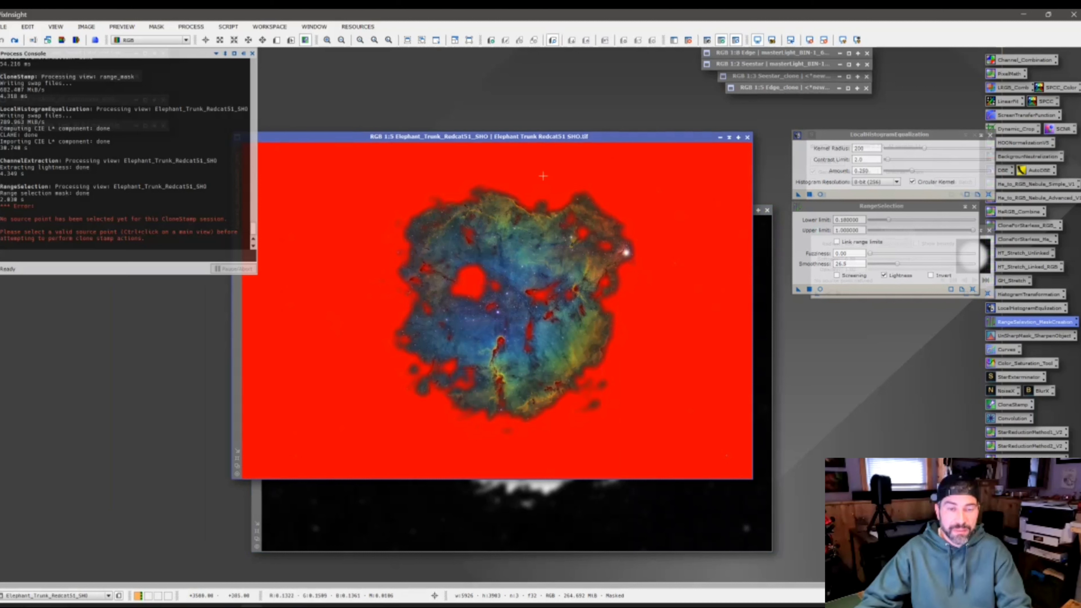
pyautogui.rightClick(522, 263)
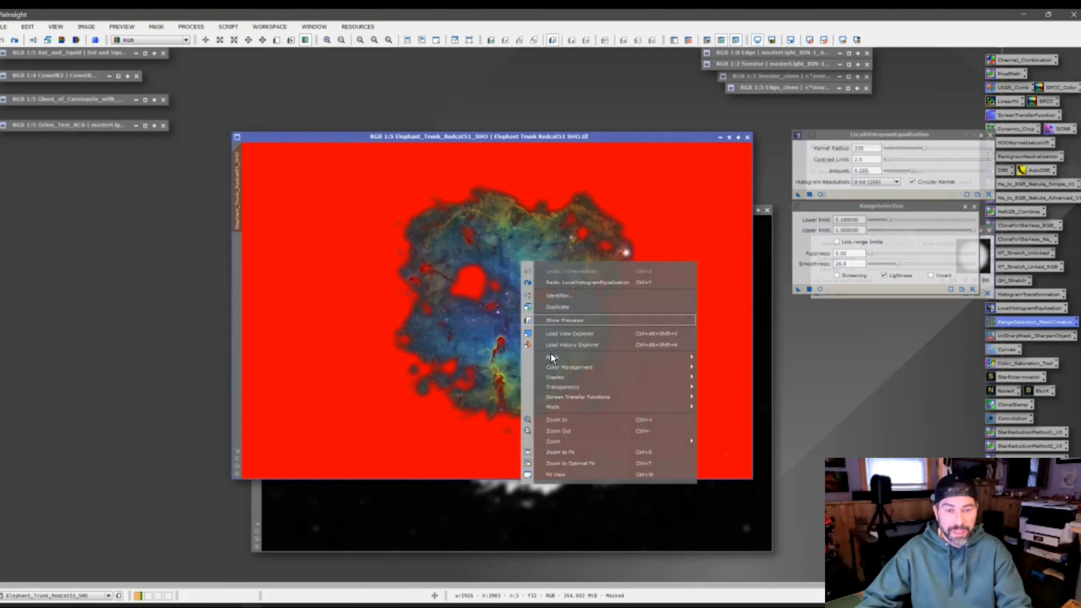
pyautogui.moveTo(551, 358)
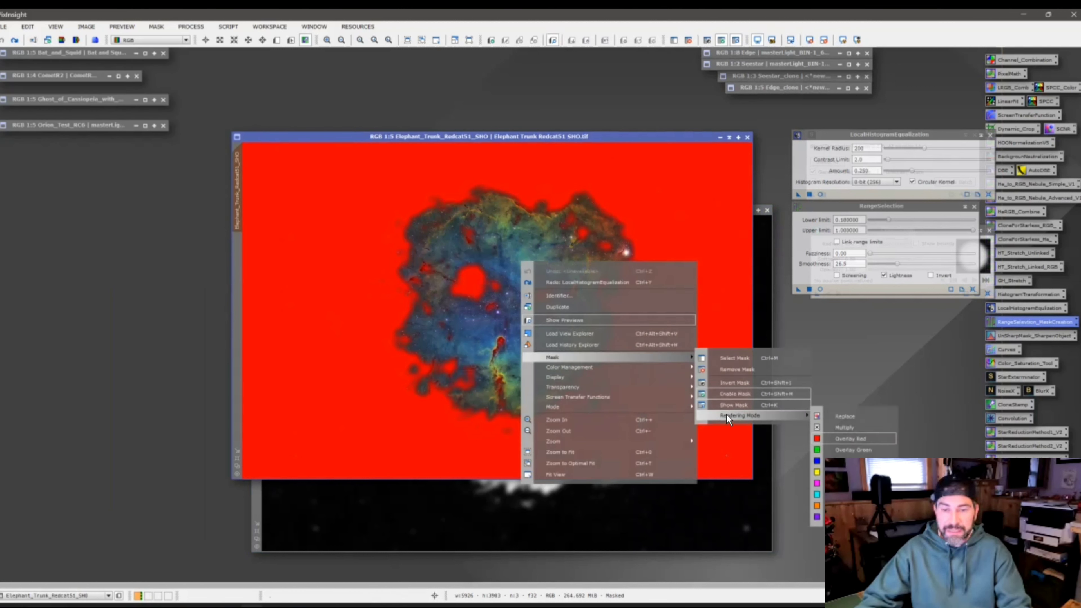
pyautogui.click(733, 404)
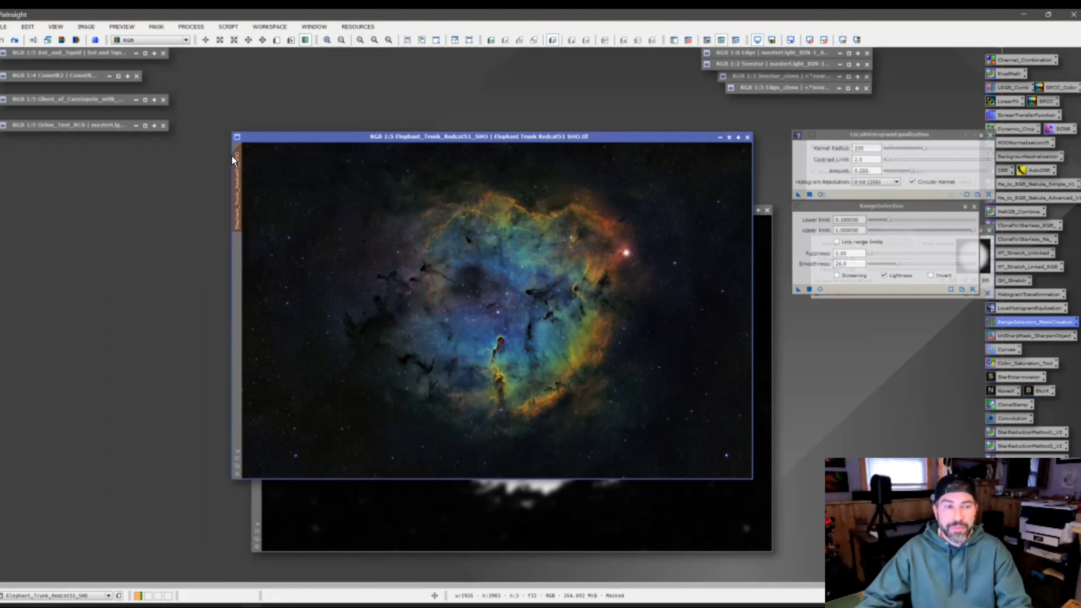
pyautogui.moveTo(245, 221)
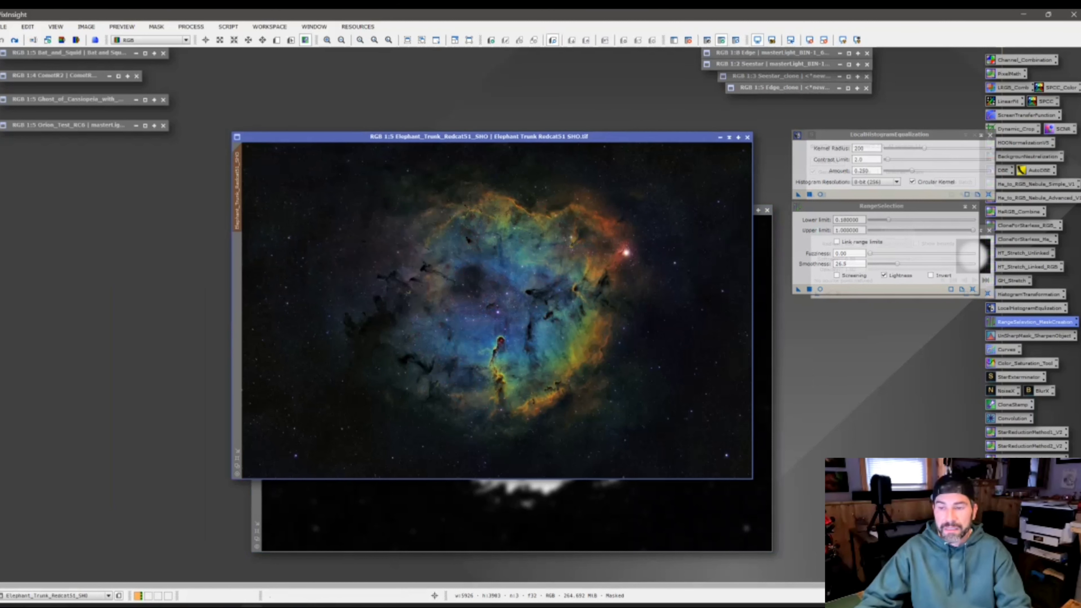
# - Close RangeSelection and the active CloneStamp session, and apply LocalHistogramEqualization with the existing settings to the masked Elephant Trunk image
pyautogui.click(864, 148)
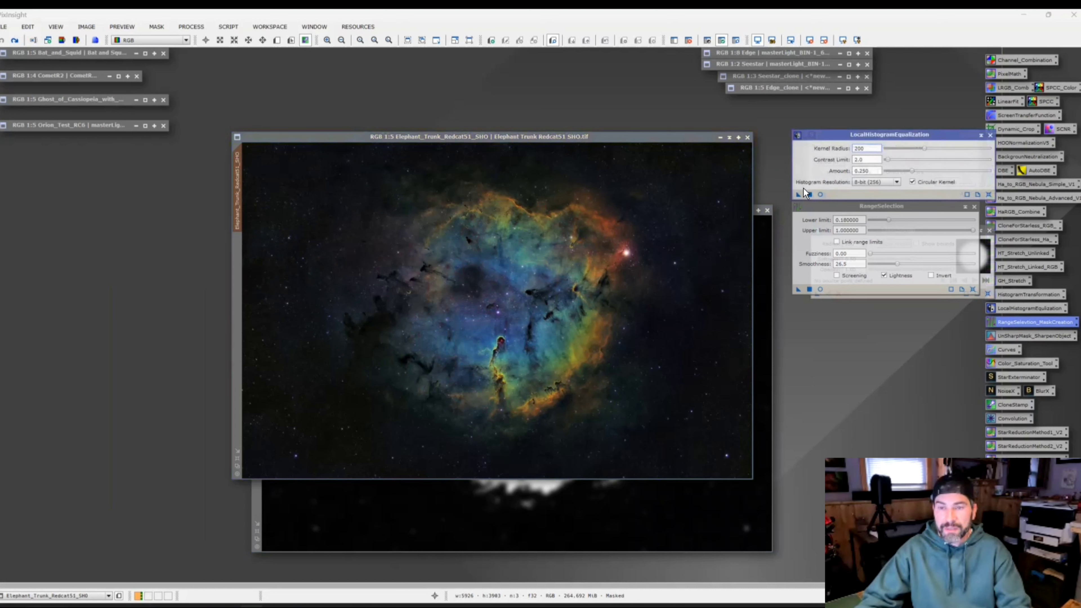
pyautogui.moveTo(543, 273); pyautogui.dragTo(545, 275)
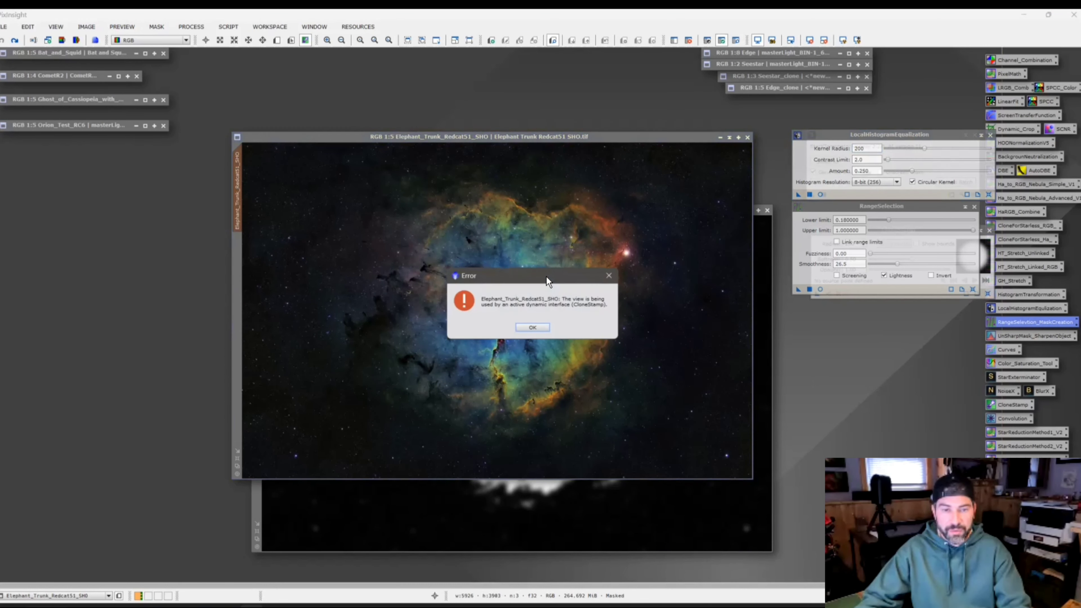
pyautogui.click(532, 329)
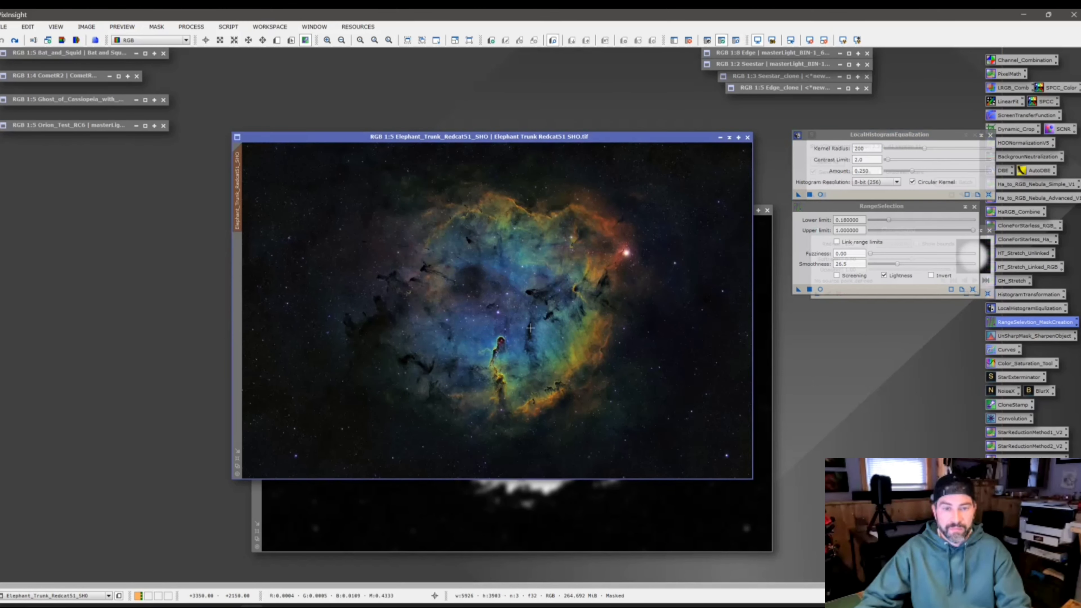
pyautogui.click(974, 207)
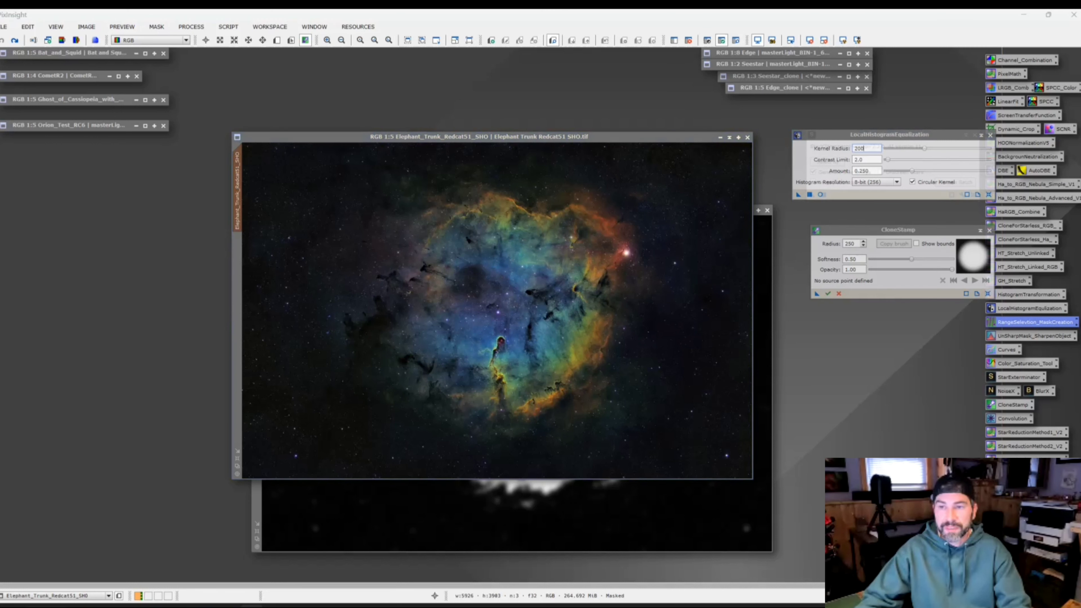
pyautogui.moveTo(799, 194); pyautogui.dragTo(525, 279)
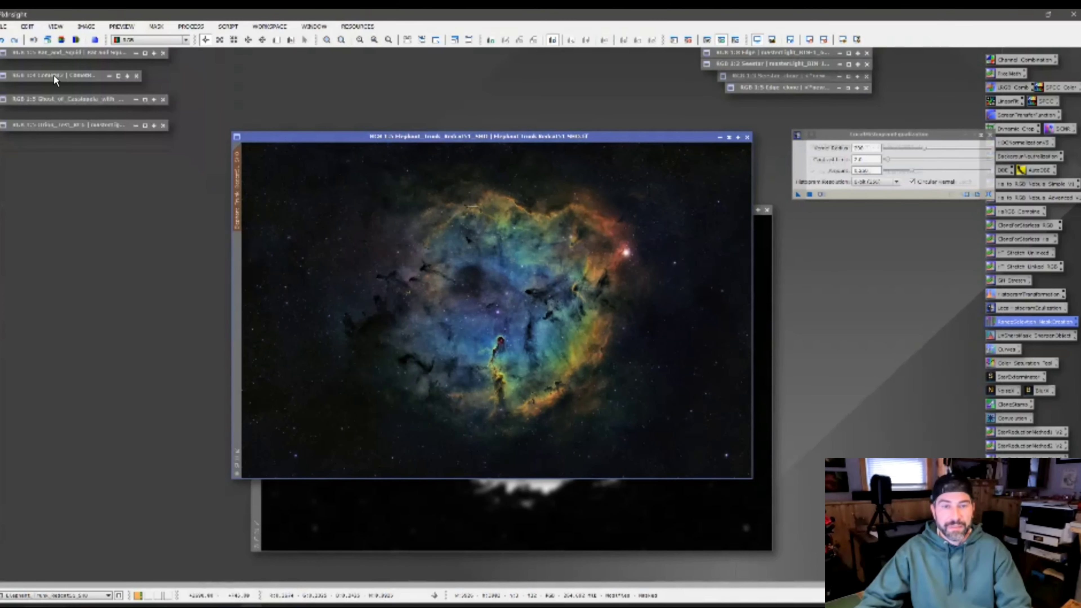
# - Inspect the trunk and the nebula's edge up close, undoing and redoing LocalHistogramEqualization to compare before and after
pyautogui.scroll(1, 494, 363)
pyautogui.scroll(2, 486, 344)
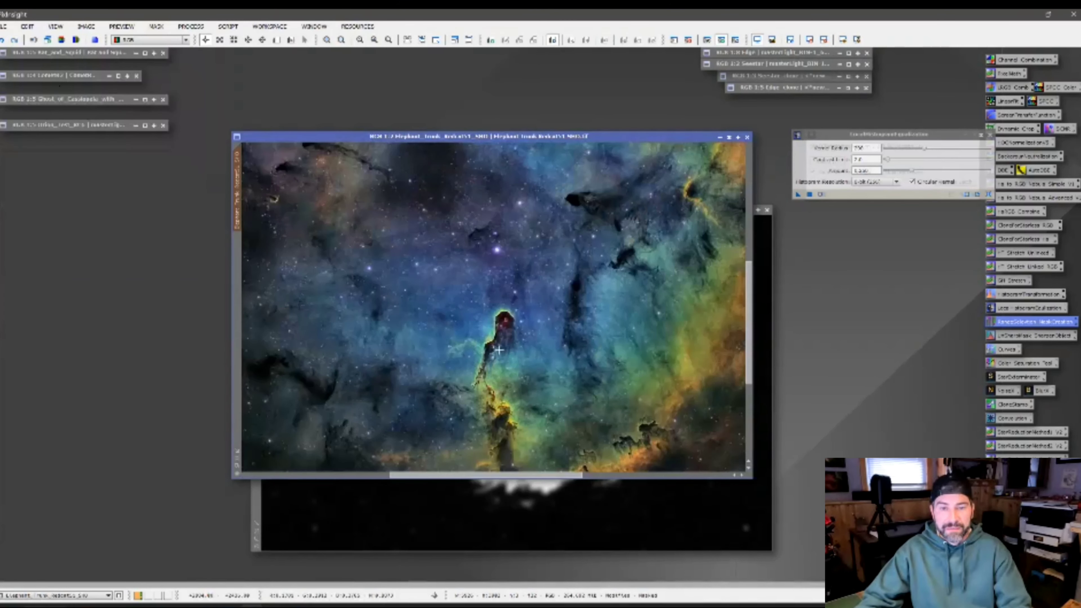
pyautogui.moveTo(496, 348); pyautogui.dragTo(259, 254)
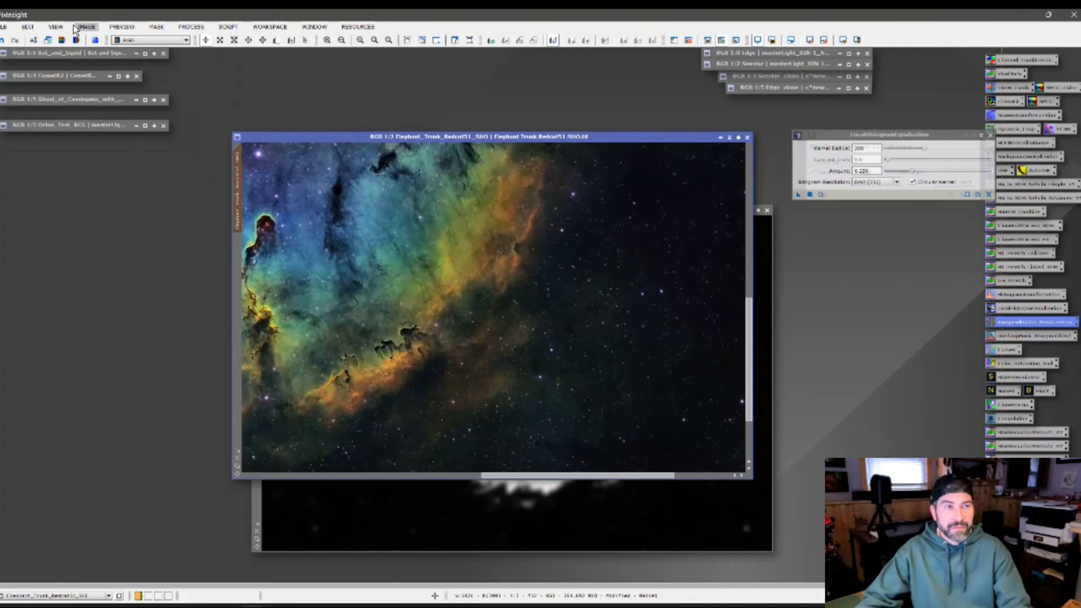
pyautogui.click(85, 26)
pyautogui.click(97, 42)
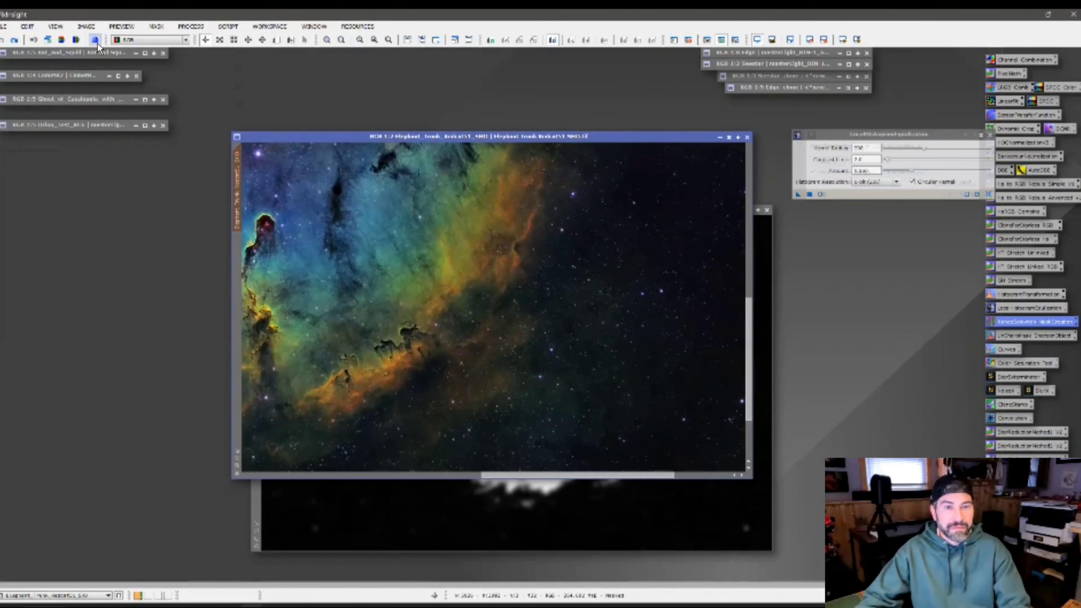
pyautogui.click(15, 39)
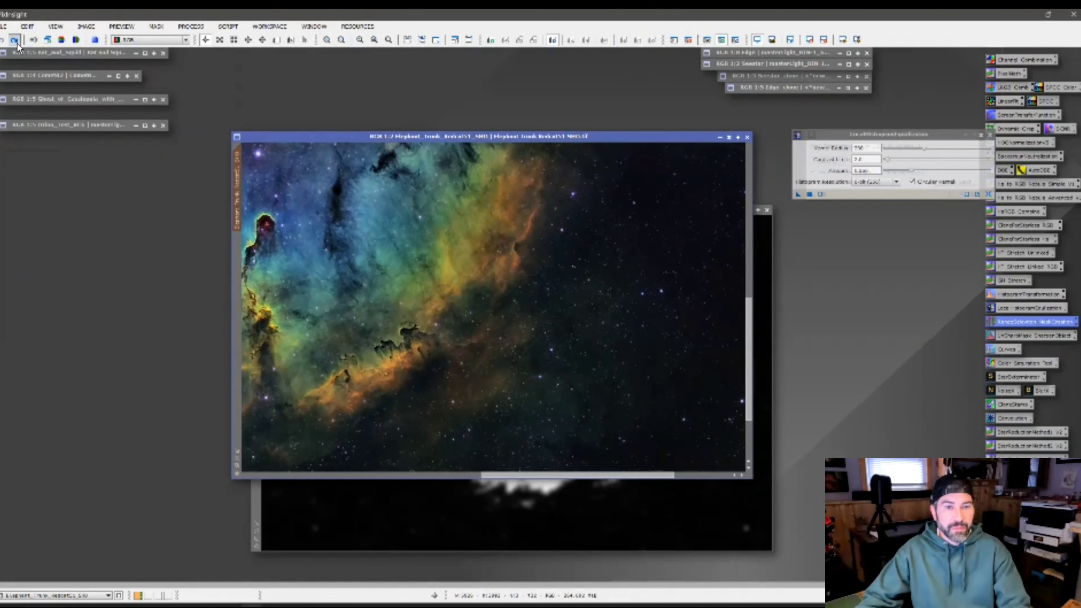
# - Show the red mask overlay on the Elephant Trunk image and compare LocalHistogramEqualization before and after by undoing and redoing it
pyautogui.moveTo(425, 286); pyautogui.dragTo(442, 347)
pyautogui.rightClick(448, 330)
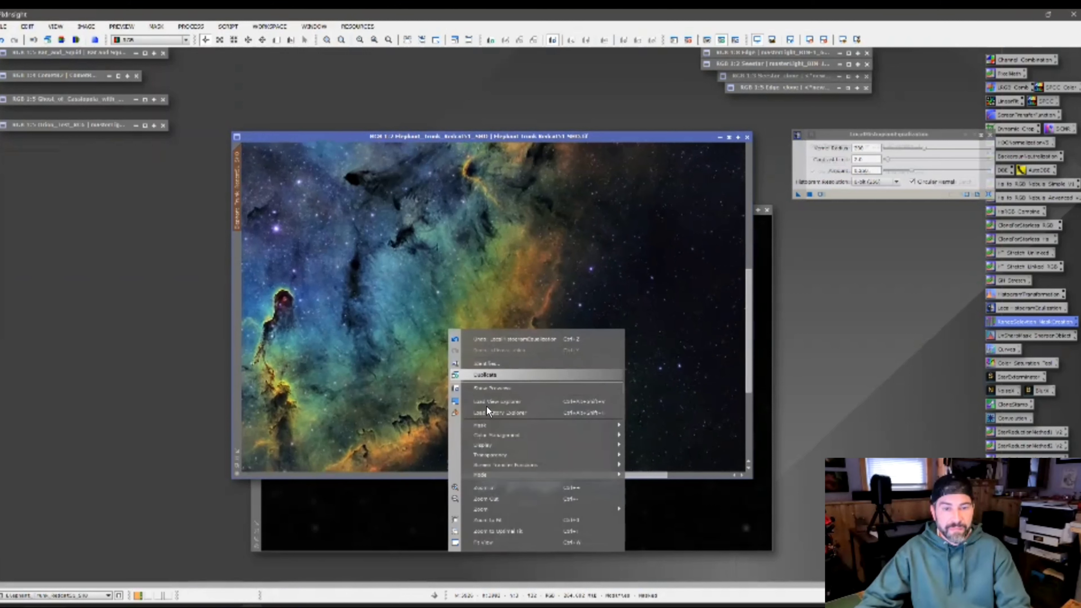
pyautogui.moveTo(514, 427)
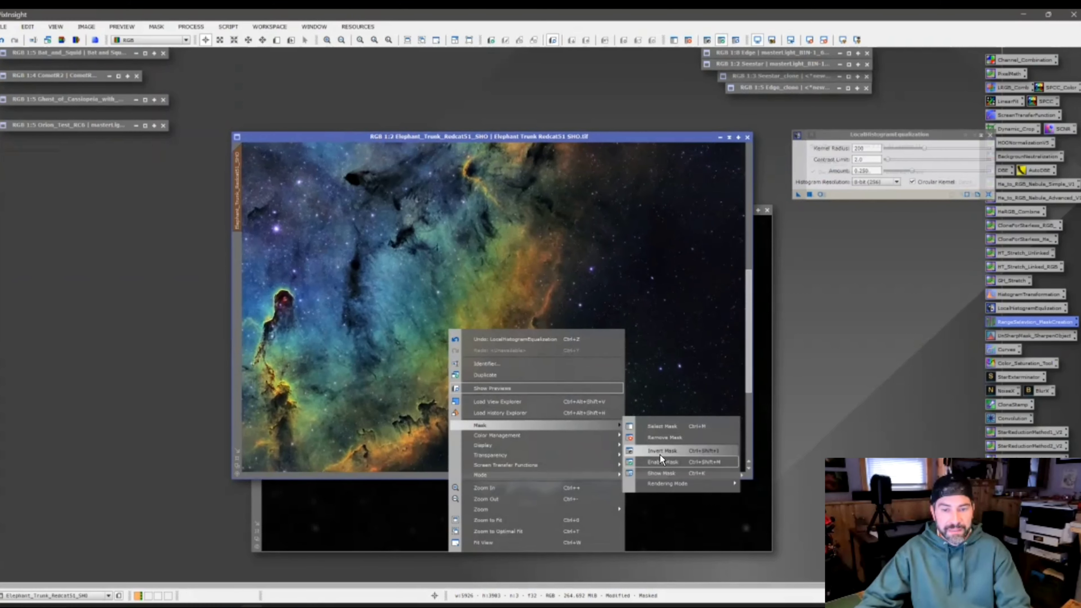
pyautogui.click(662, 472)
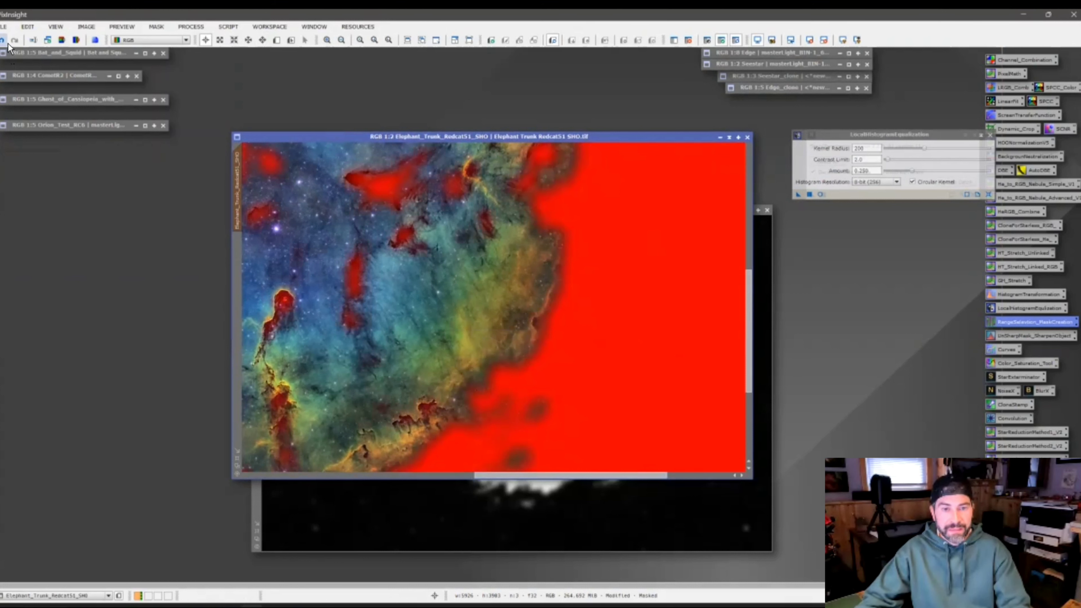
pyautogui.click(82, 28)
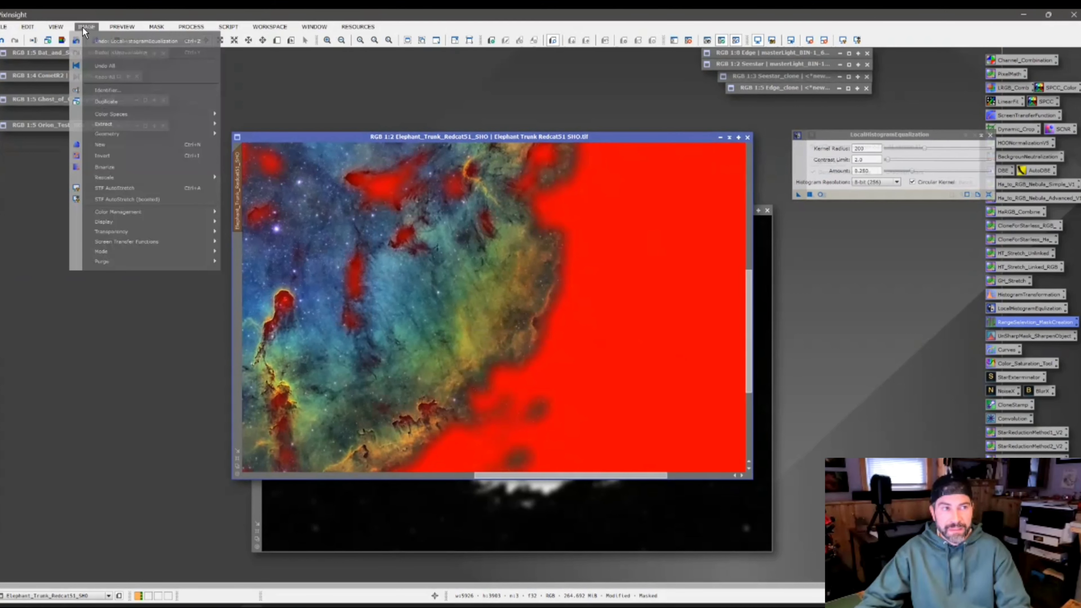
pyautogui.click(95, 41)
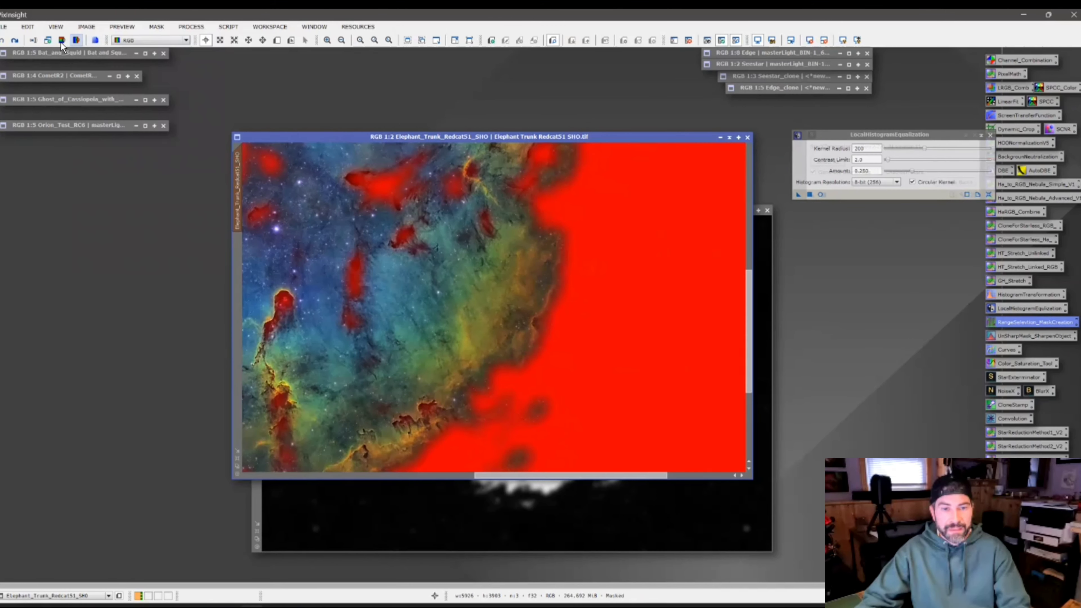
pyautogui.click(15, 40)
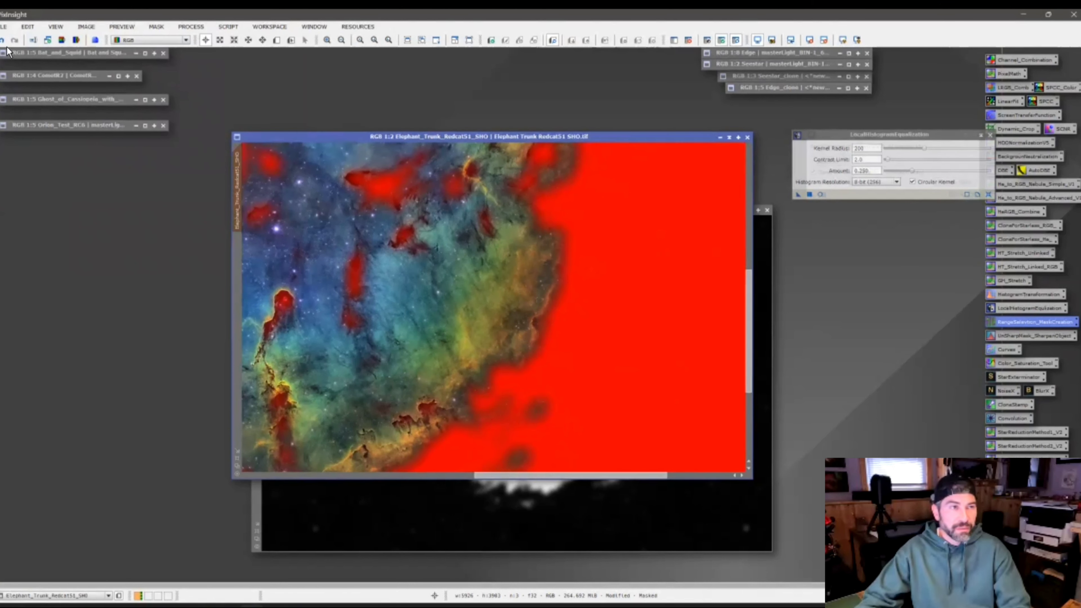
# - Hide the red mask overlay on the Elephant Trunk image again while leaving the mask enabled
pyautogui.rightClick(482, 289)
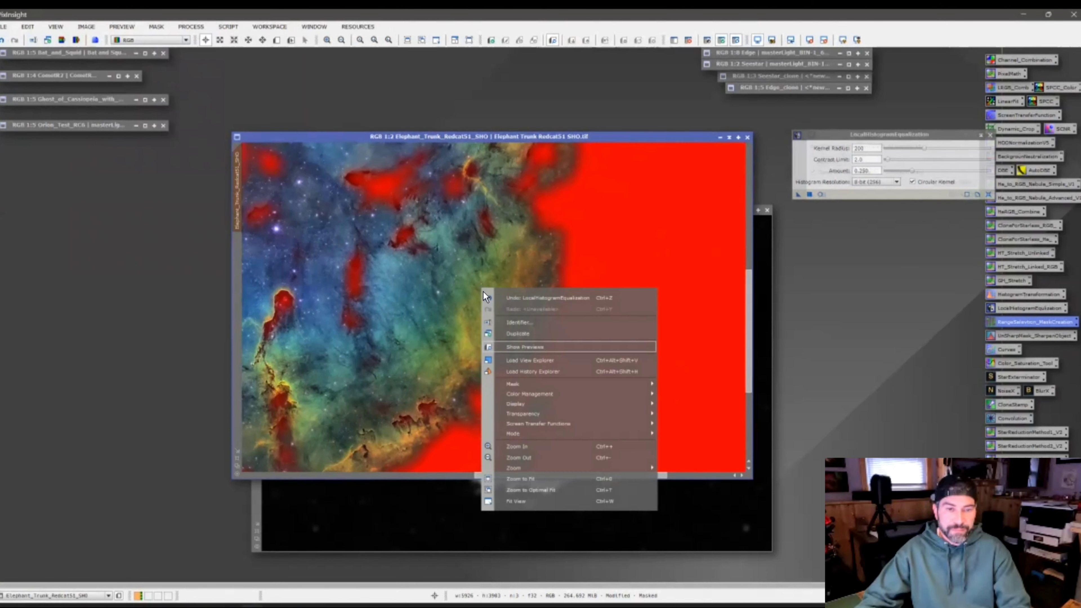
pyautogui.moveTo(508, 385)
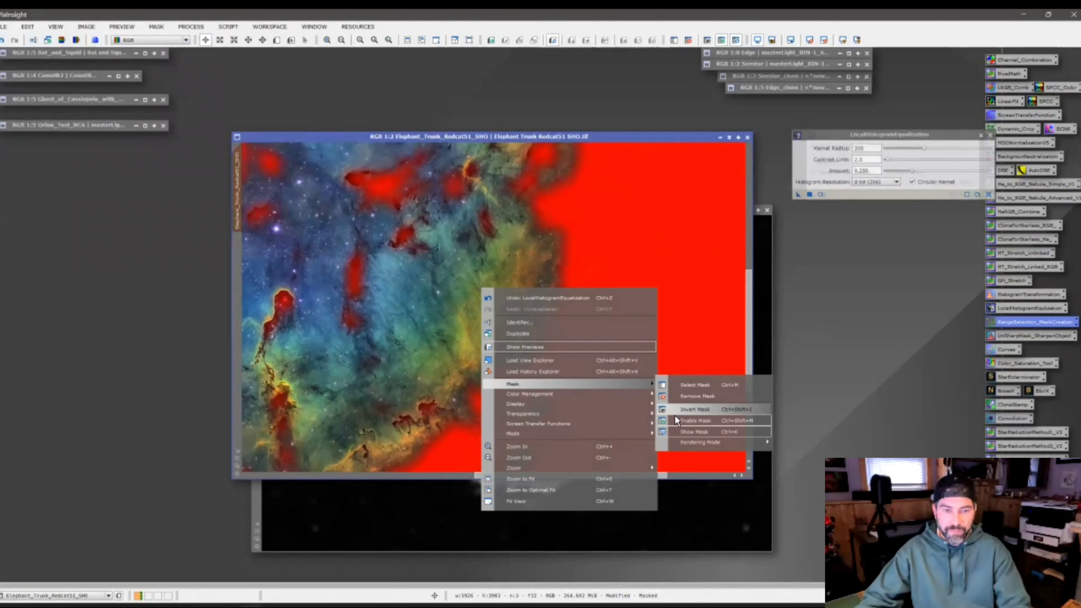
pyautogui.click(687, 432)
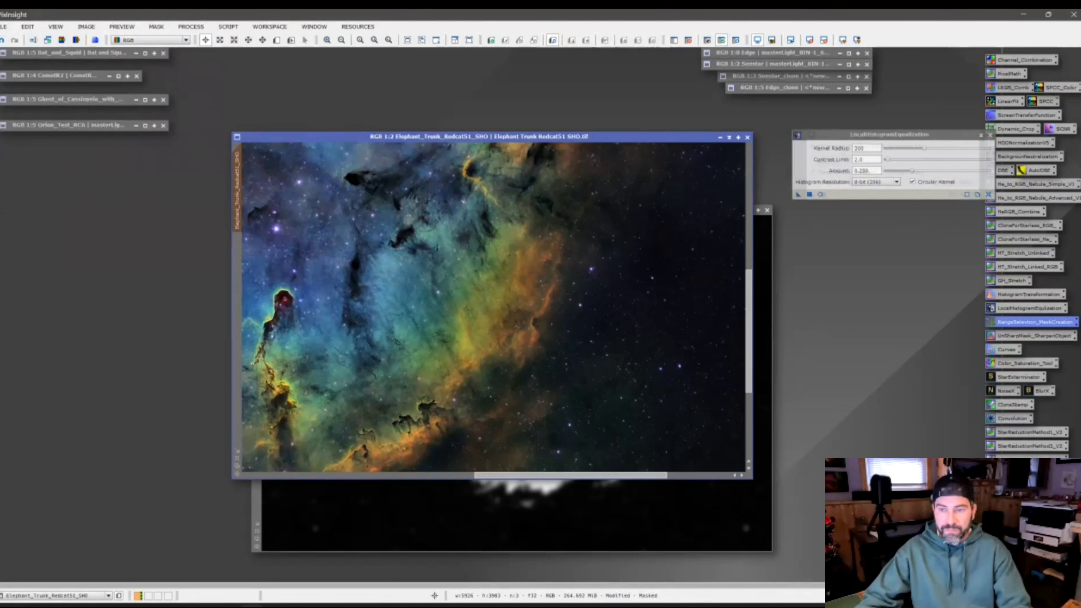
# - Open CurvesTransformation for the masked Elephant Trunk image and start its real-time preview
pyautogui.doubleClick(1006, 349)
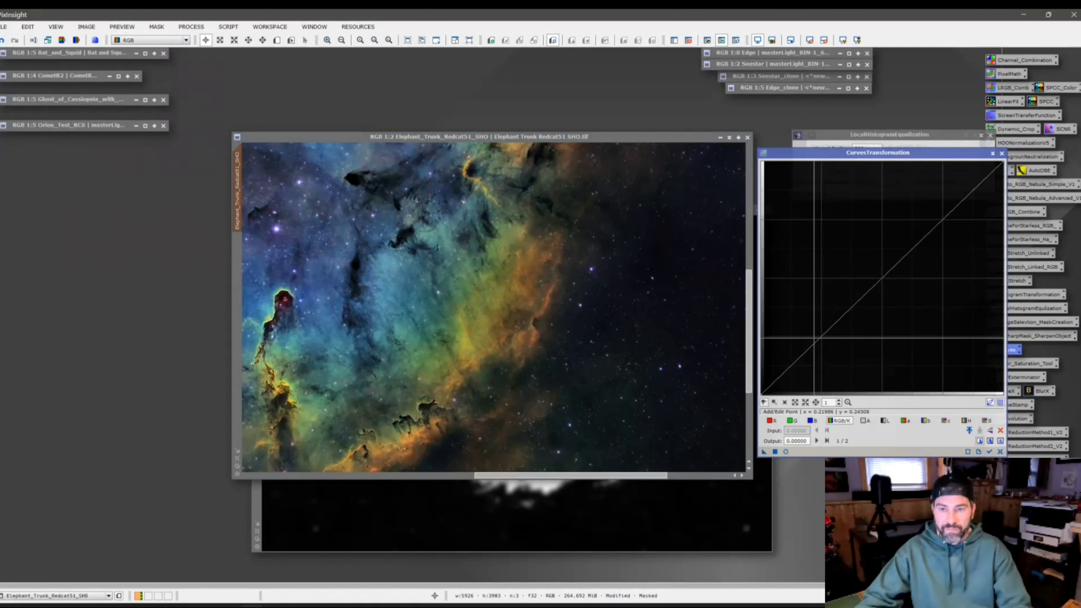
pyautogui.click(890, 276)
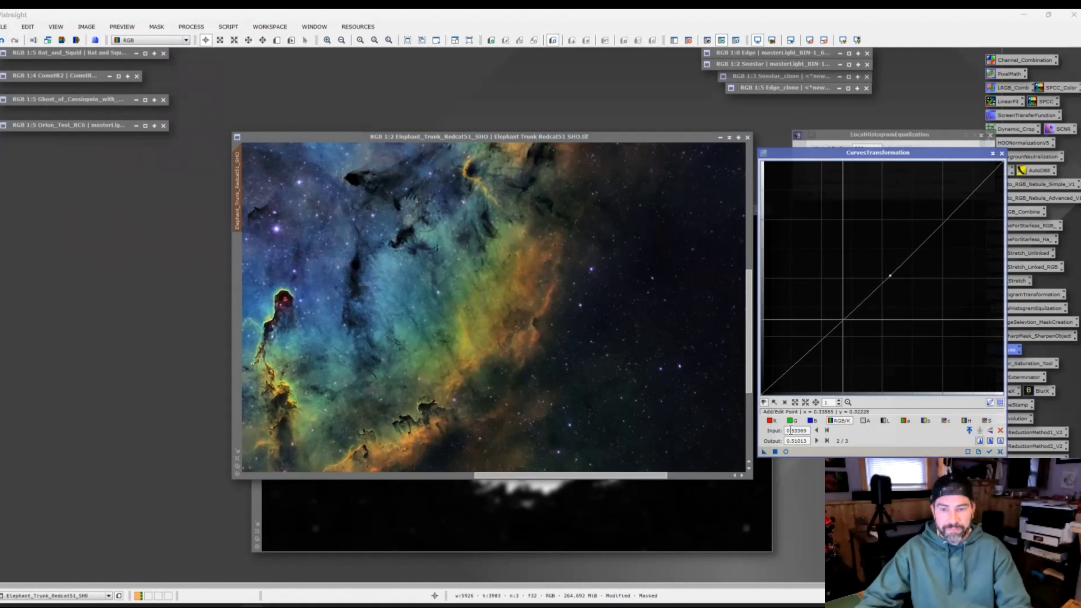
pyautogui.click(785, 451)
# - Try an exaggerated bend in the RGB/K curve on the masked nebula and reset the curve
pyautogui.click(888, 284)
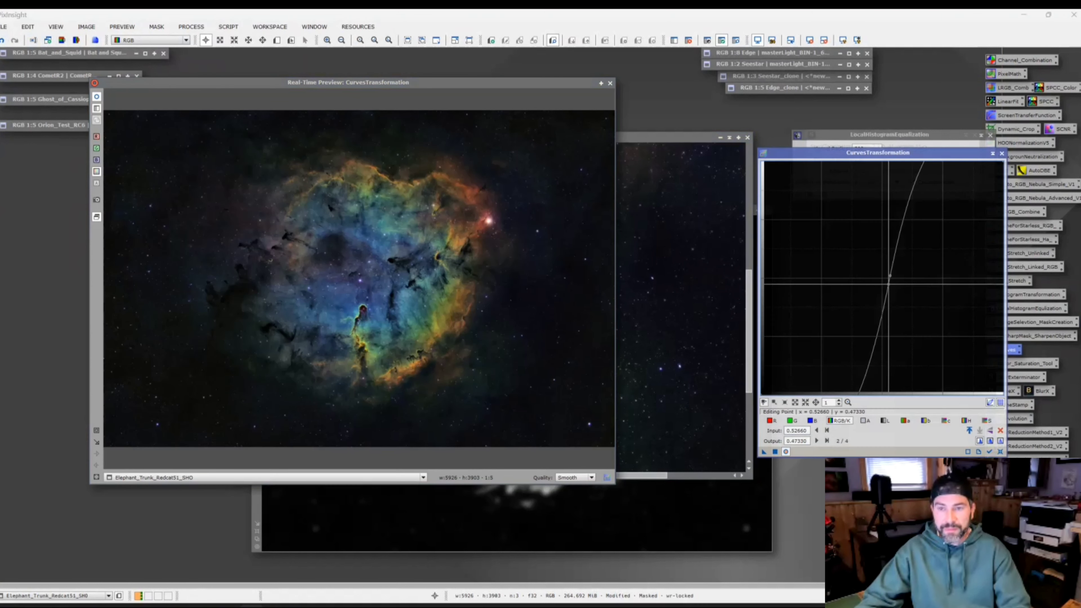
pyautogui.moveTo(888, 284); pyautogui.dragTo(880, 259)
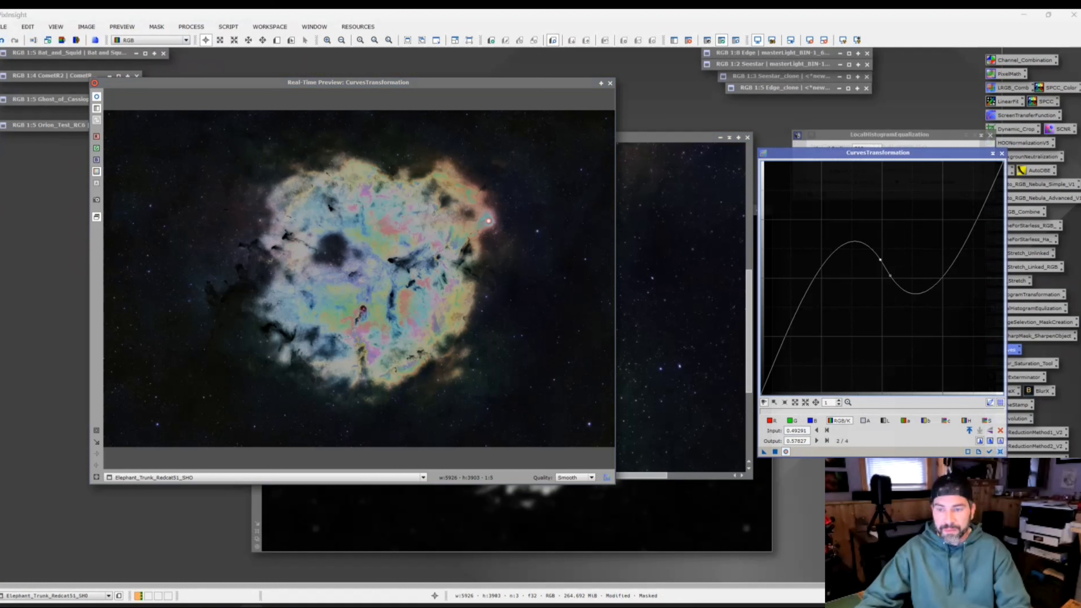
pyautogui.click(999, 451)
pyautogui.moveTo(882, 279)
pyautogui.mouseDown()
pyautogui.moveTo(856, 253)
pyautogui.moveTo(882, 278)
pyautogui.mouseUp()
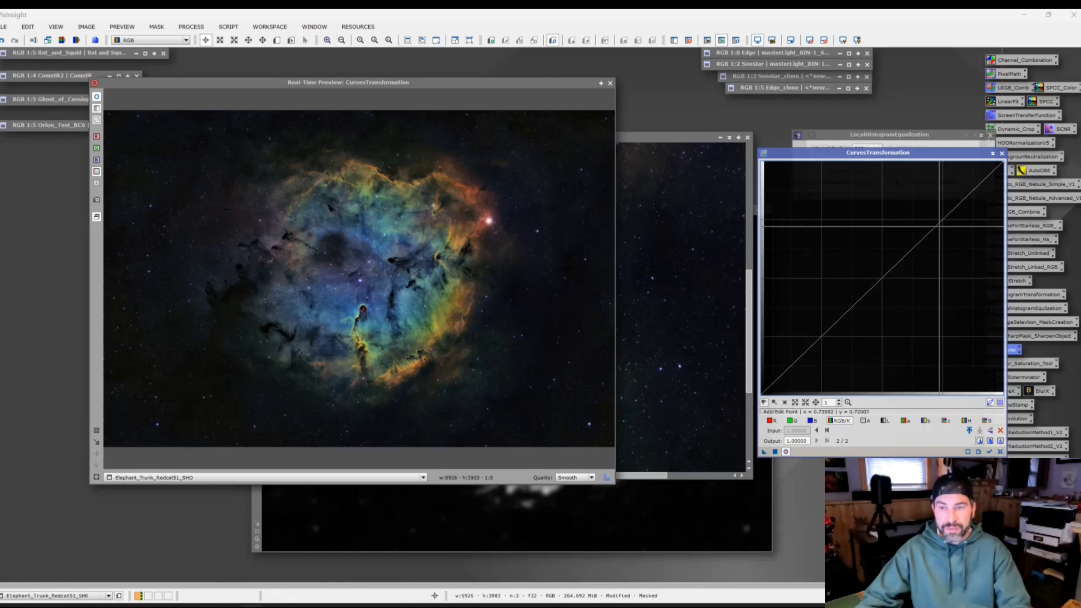
# - Place anchor points on the RGB/K curve at about 0.25, 0.50 and 0.75, and nudge the lower two slightly
pyautogui.click(942, 220)
pyautogui.click(883, 277)
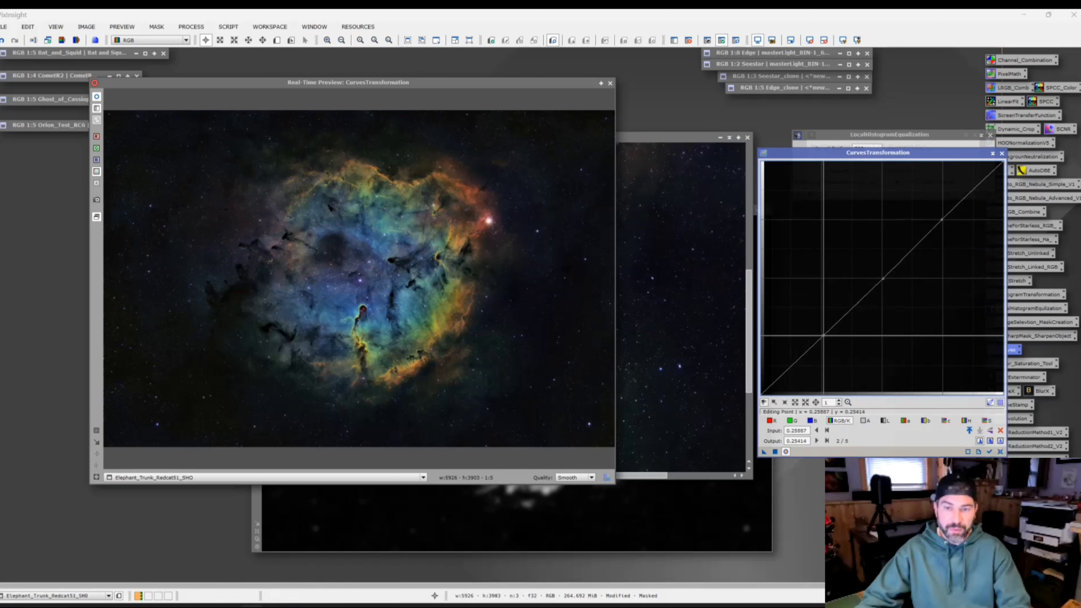
pyautogui.click(823, 336)
pyautogui.moveTo(824, 338); pyautogui.dragTo(824, 336)
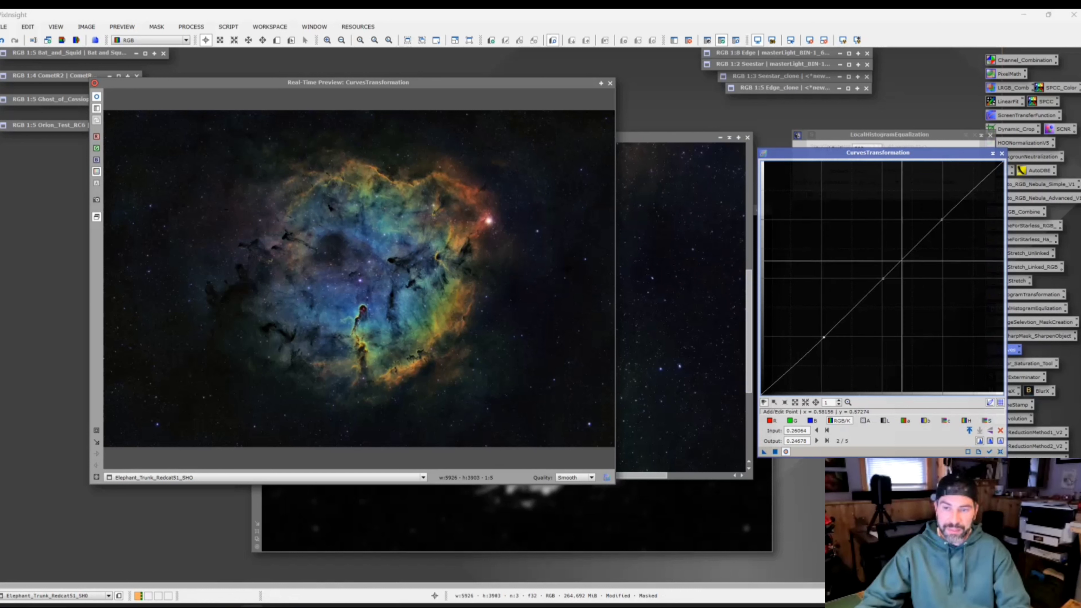
pyautogui.moveTo(823, 337)
pyautogui.mouseDown()
pyautogui.moveTo(832, 342)
pyautogui.moveTo(821, 338)
pyautogui.mouseUp()
pyautogui.moveTo(882, 277)
pyautogui.mouseDown()
pyautogui.moveTo(894, 286)
pyautogui.moveTo(882, 278)
pyautogui.mouseUp()
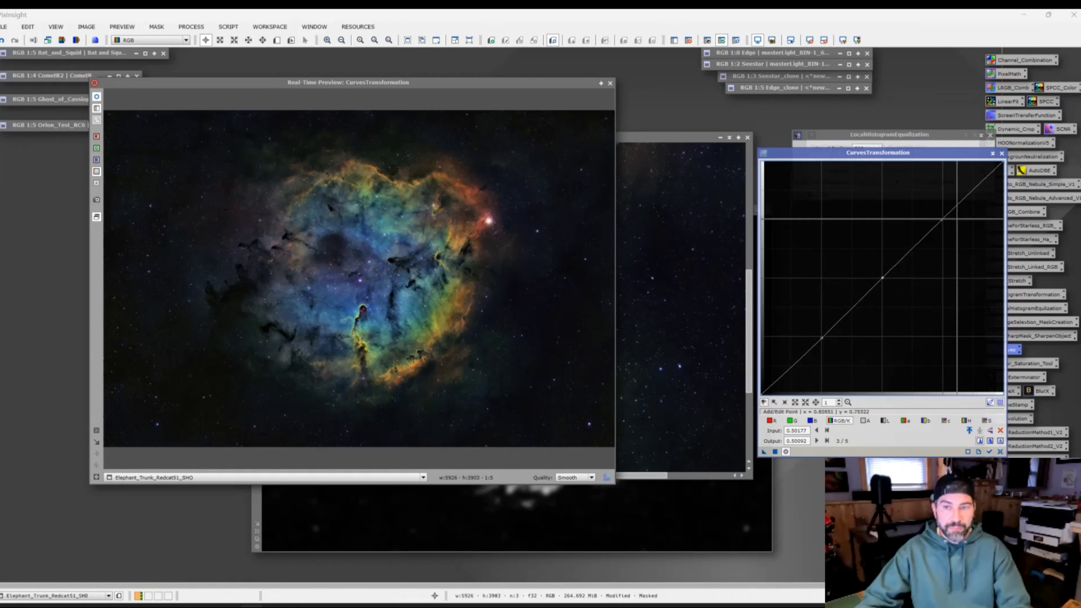
# - Remove the upper control points from the RGB/K curve and close the real-time preview
pyautogui.click(944, 218)
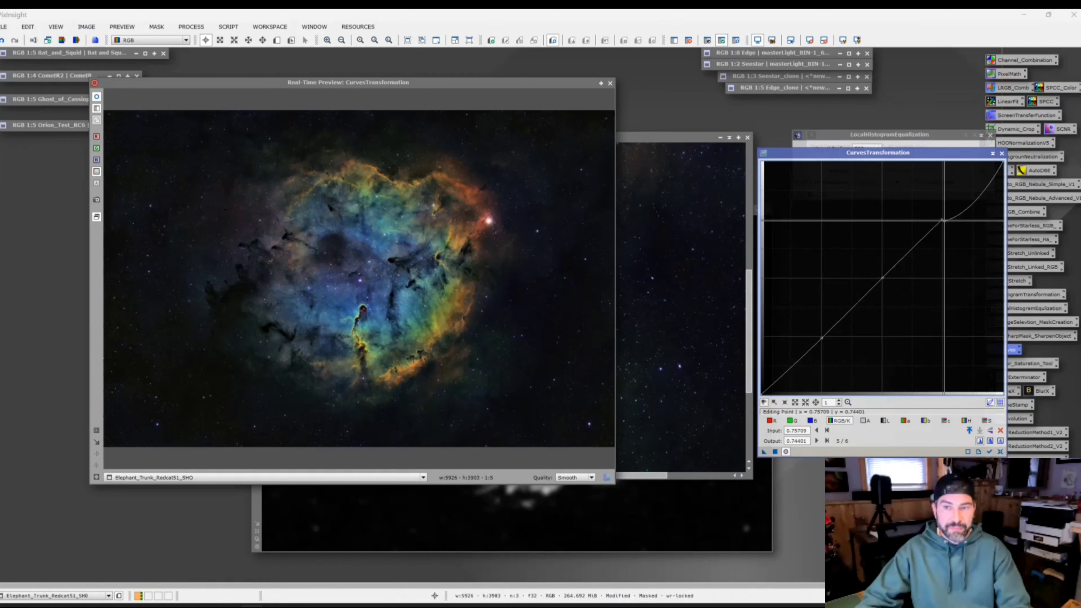
pyautogui.click(943, 219)
pyautogui.moveTo(942, 218); pyautogui.dragTo(915, 216)
pyautogui.press('Delete')
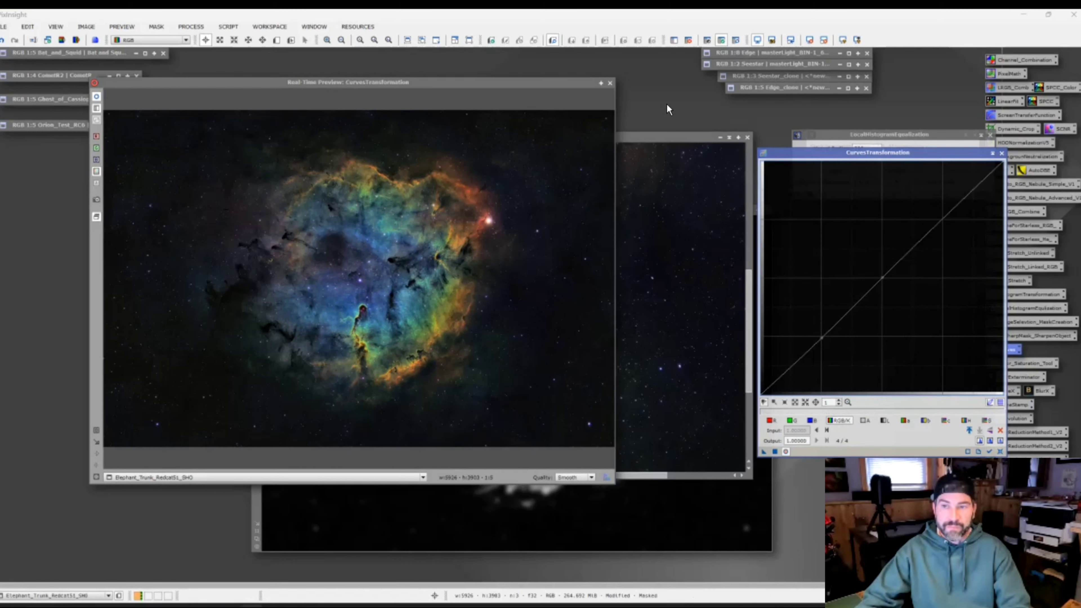
pyautogui.click(610, 83)
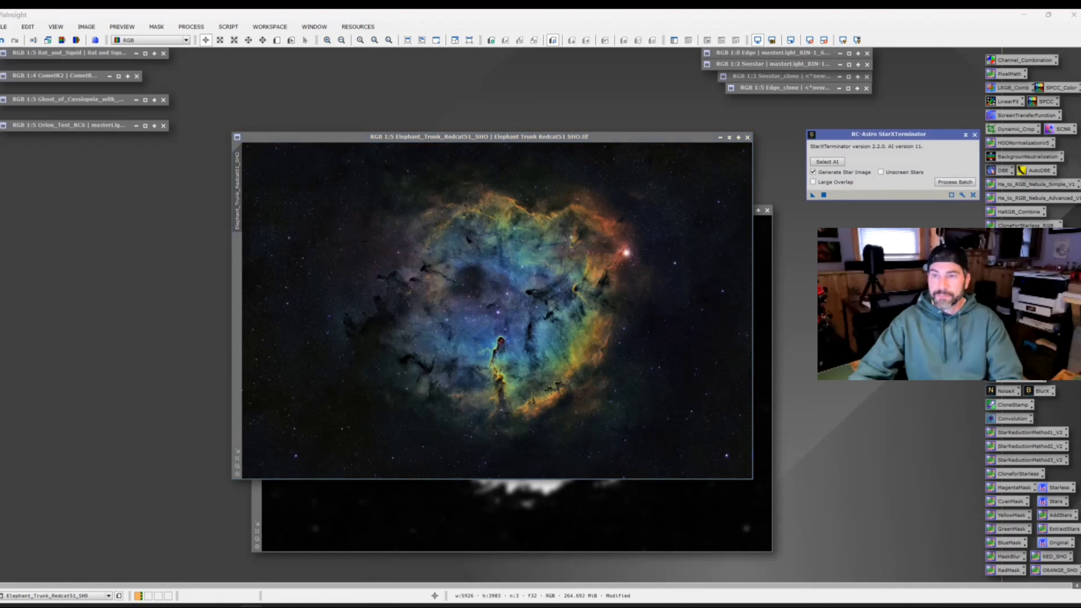
# - Review the Simple Blue Color Mask expression in PixelMath and create the BlueMask image from the Elephant Trunk image, aligned over it
pyautogui.click(974, 134)
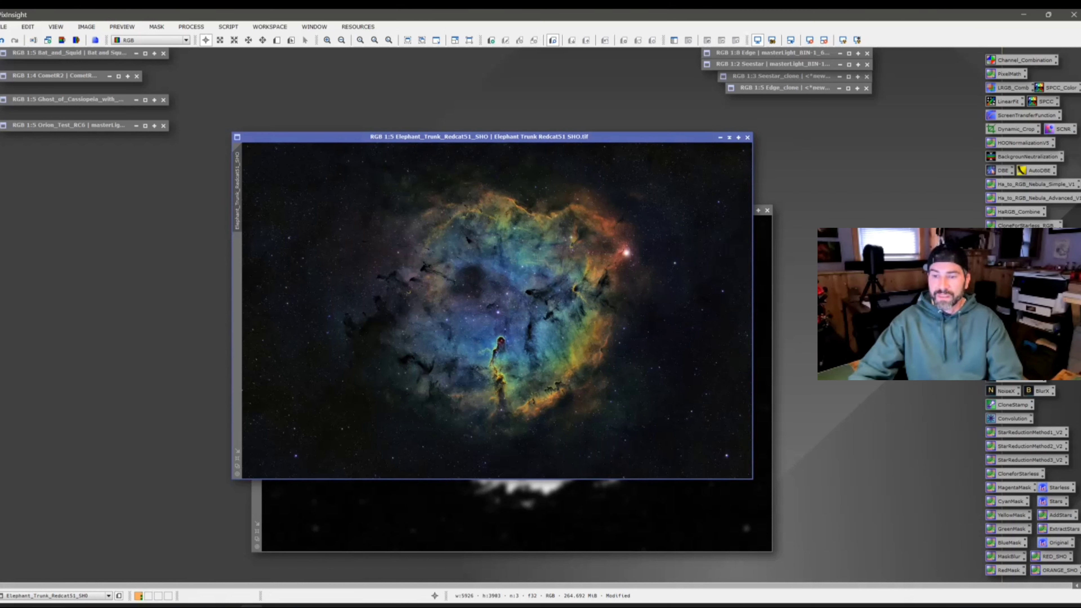
pyautogui.doubleClick(1008, 542)
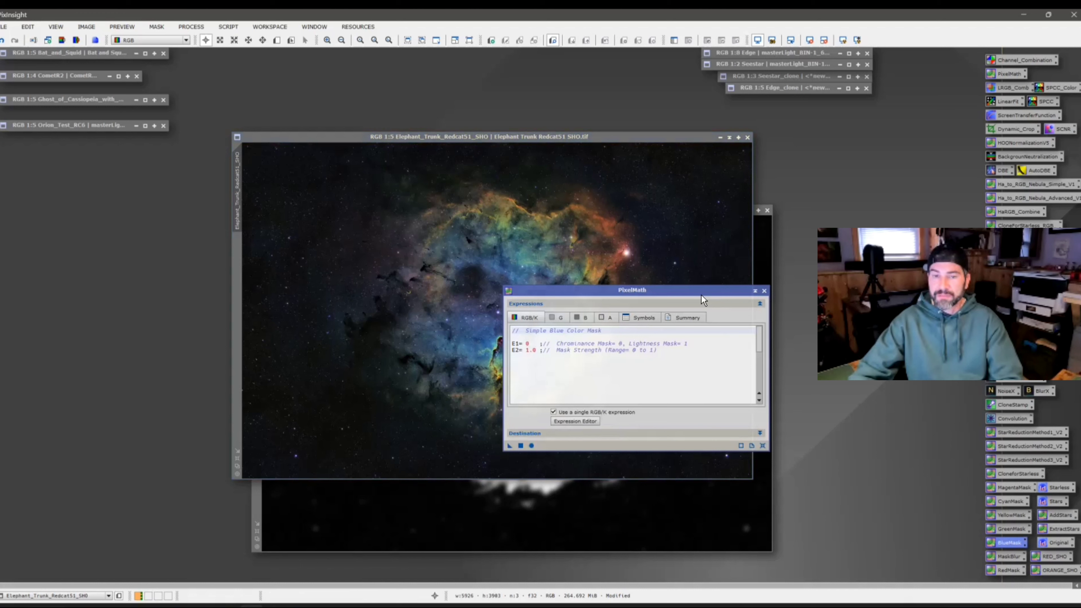
pyautogui.moveTo(701, 295); pyautogui.dragTo(900, 164)
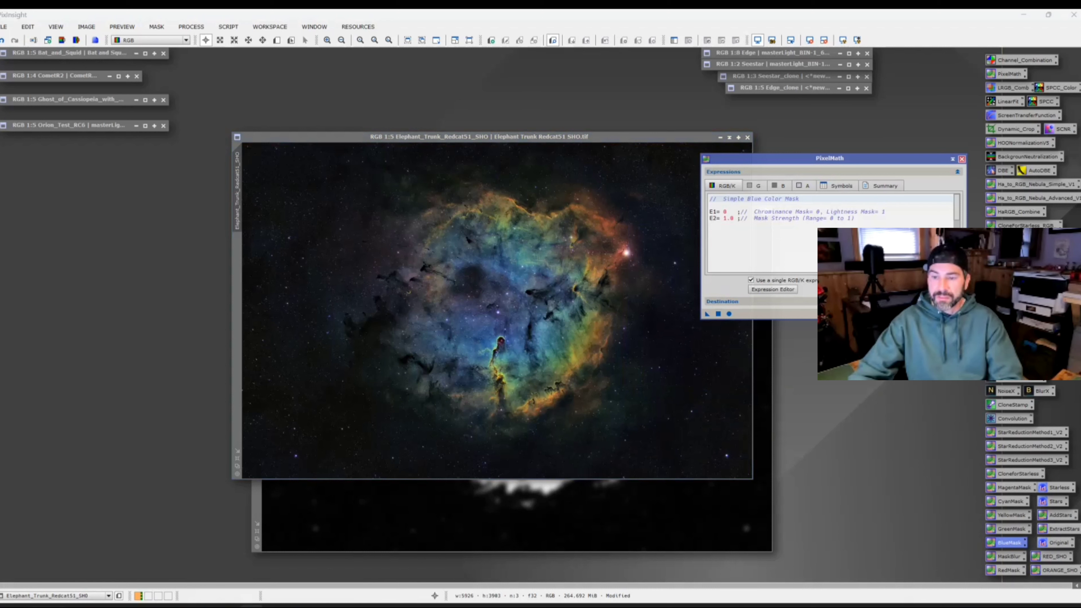
pyautogui.click(962, 159)
pyautogui.moveTo(799, 449); pyautogui.dragTo(693, 421)
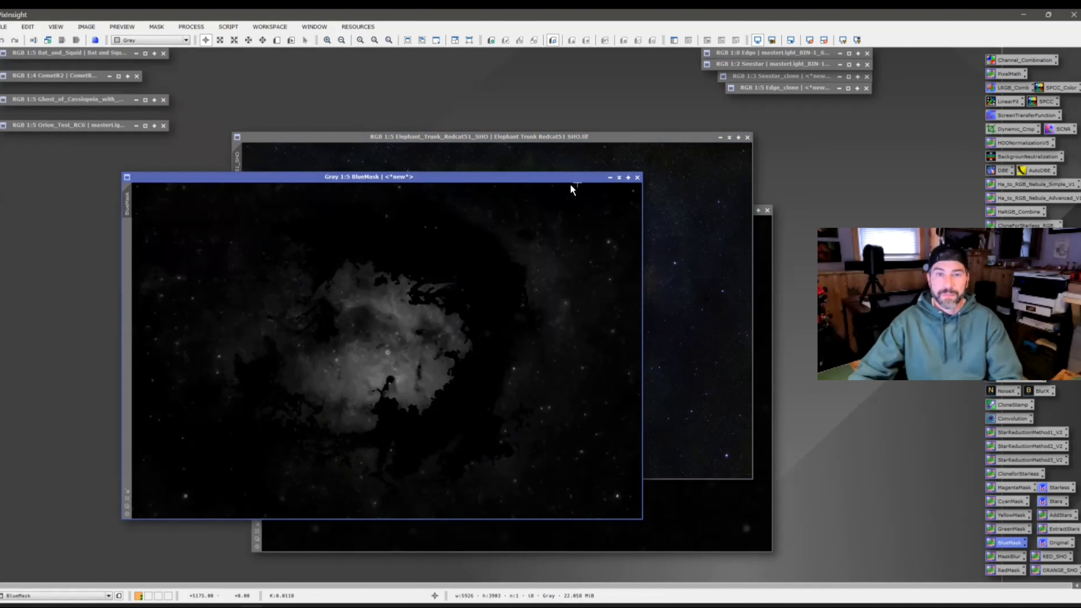
pyautogui.moveTo(545, 186); pyautogui.dragTo(656, 146)
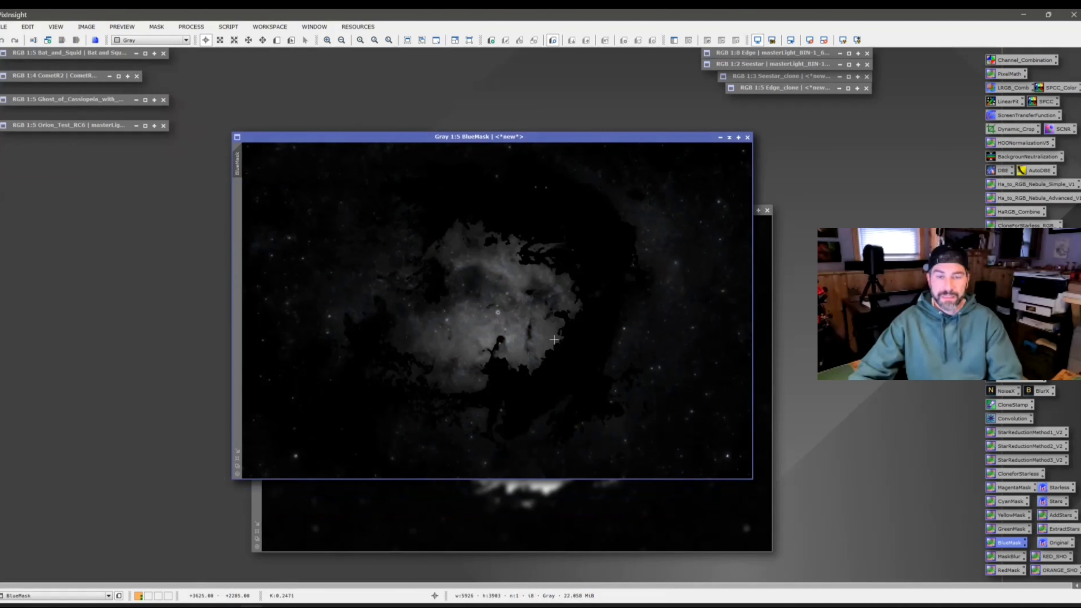
# - Blur the BlueMask image with Convolution at StdDev 61.0 using the real-time preview, and close the process
pyautogui.doubleClick(1012, 418)
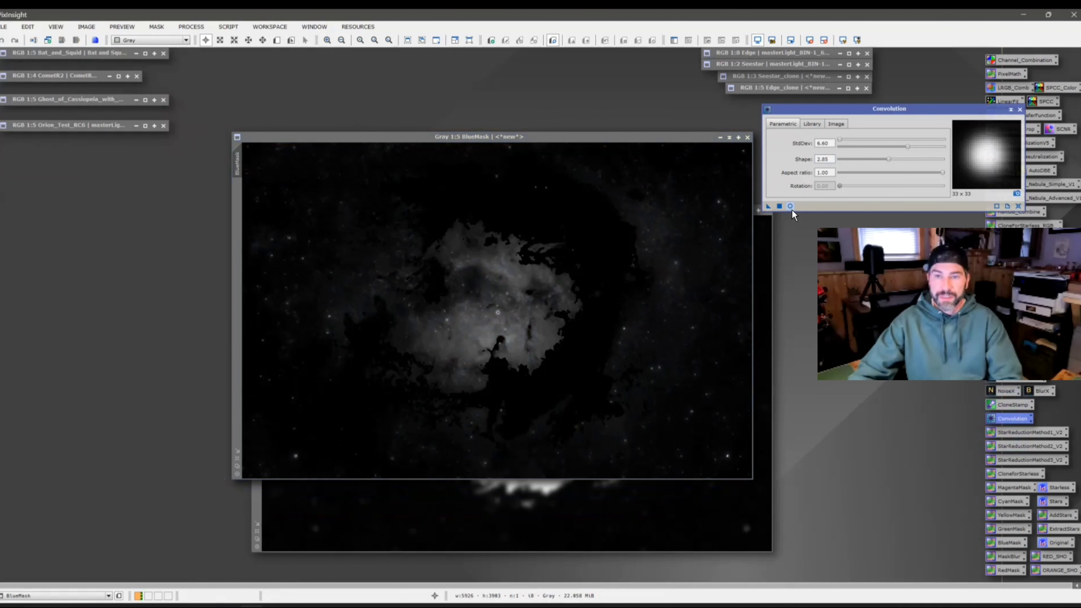
pyautogui.click(789, 206)
pyautogui.moveTo(839, 139); pyautogui.dragTo(853, 139)
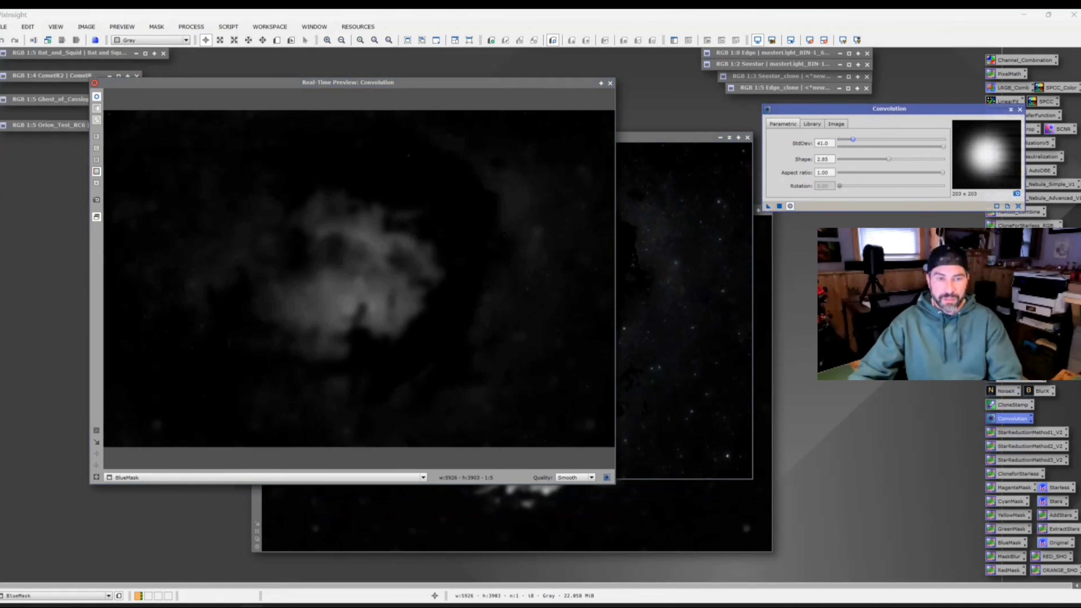
pyautogui.click(778, 206)
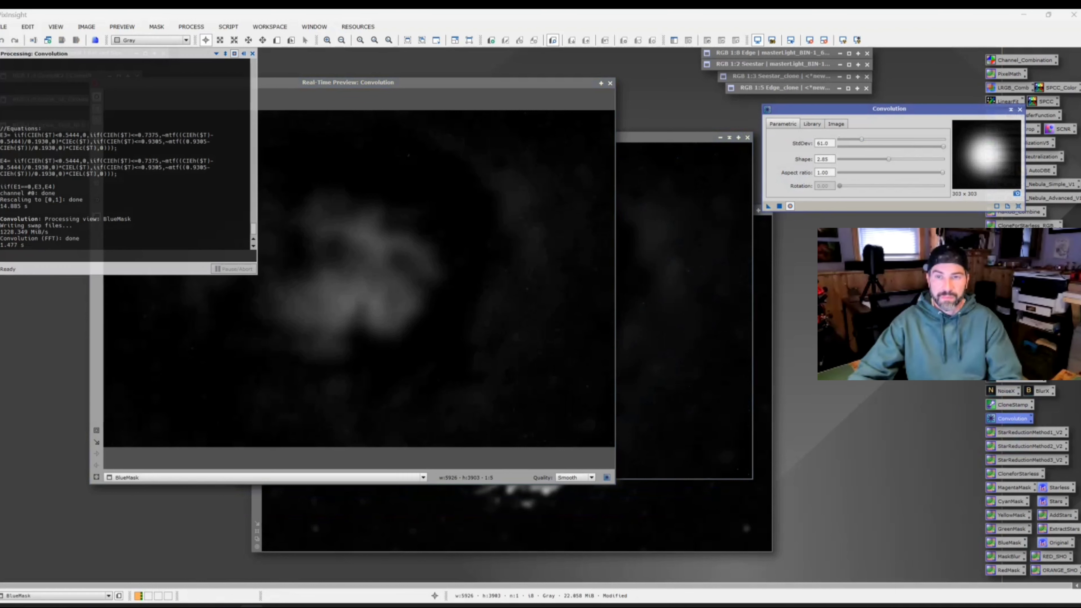
pyautogui.moveTo(861, 139); pyautogui.dragTo(851, 139)
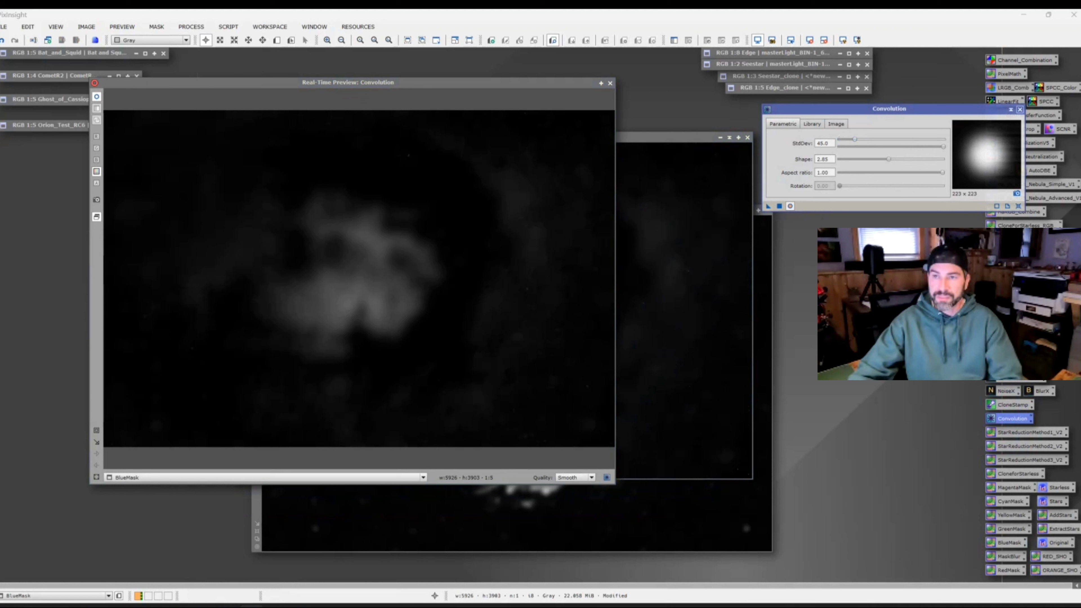
pyautogui.click(1019, 109)
# - Compare the BlueMask image before and after Convolution by undoing and redoing the blur, and close the mask image
pyautogui.click(614, 138)
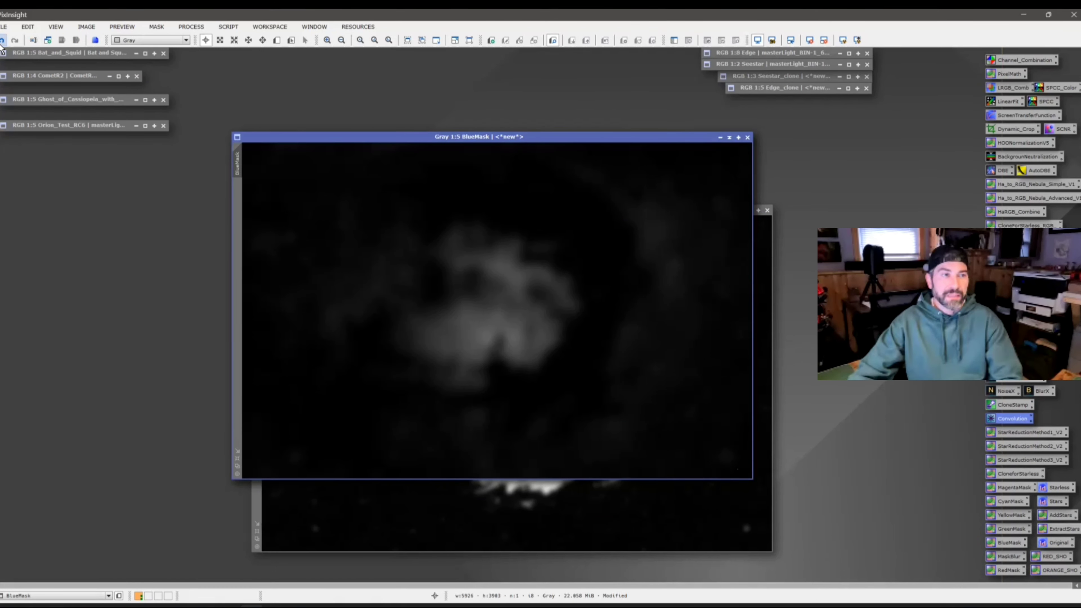
pyautogui.click(3, 42)
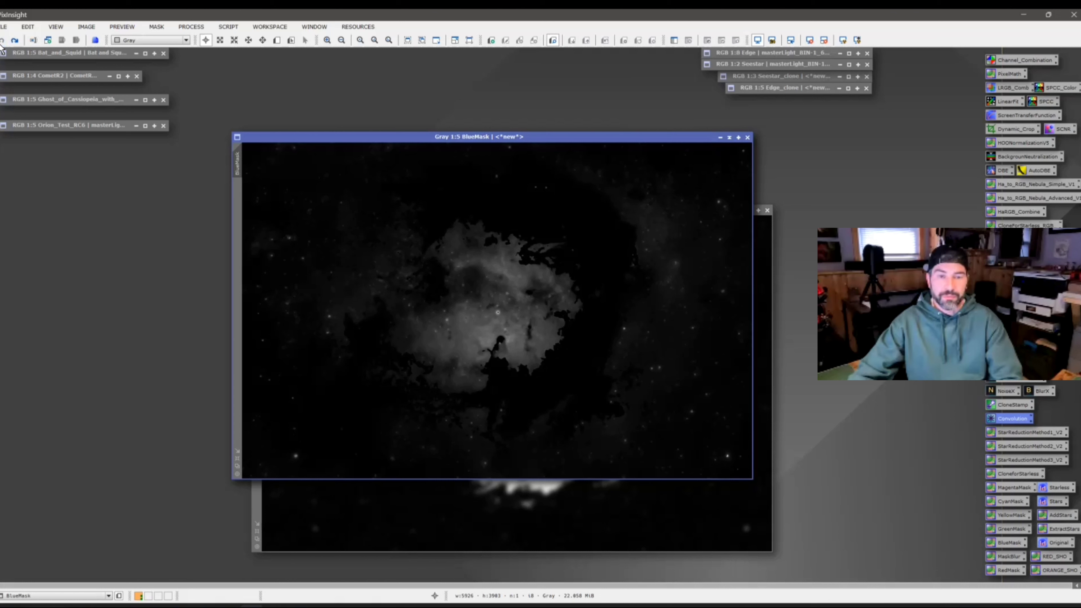
pyautogui.click(16, 41)
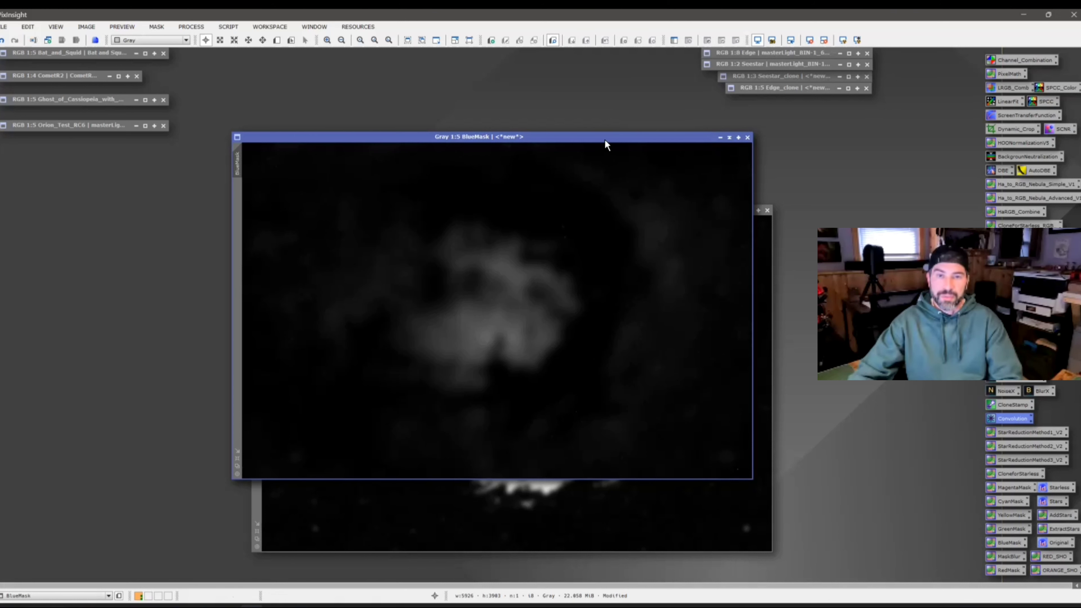
pyautogui.moveTo(605, 139); pyautogui.dragTo(620, 111)
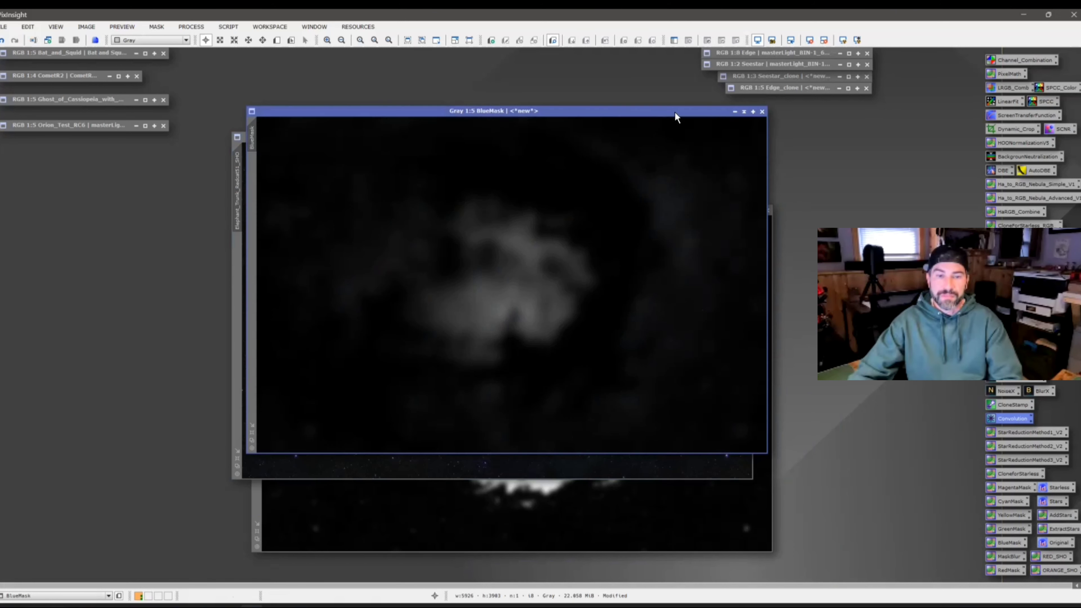
pyautogui.click(762, 112)
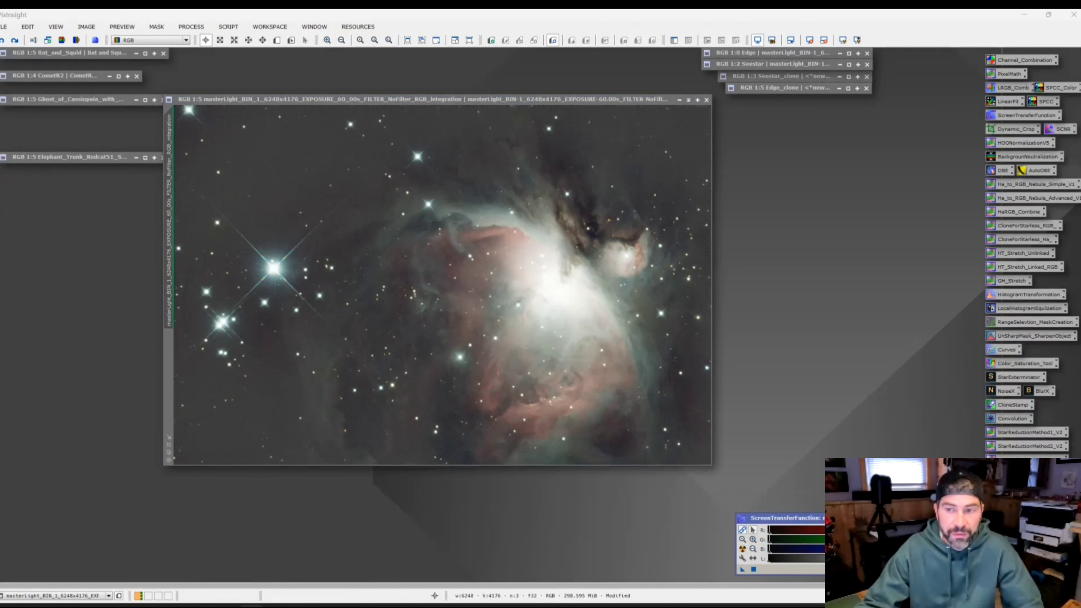
# - Remove the screen stretch from the Orion masterLight image to display its linear data
pyautogui.click(824, 39)
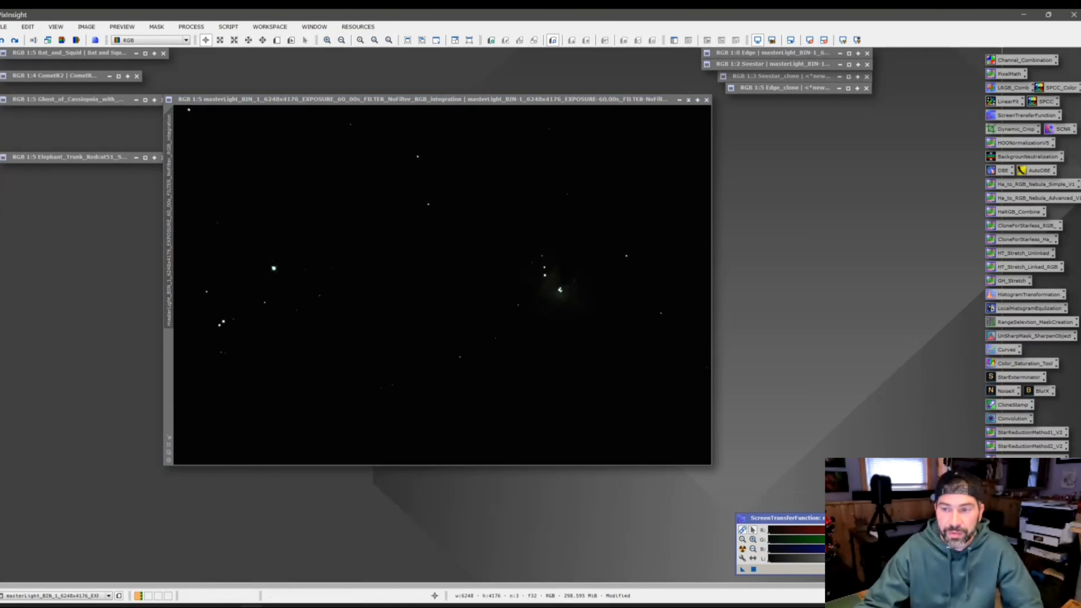
# - Stretch the linear Orion image with HistogramTransformation in the real-time preview, lowering the midtones to about 0.036, and apply it
pyautogui.doubleClick(1027, 294)
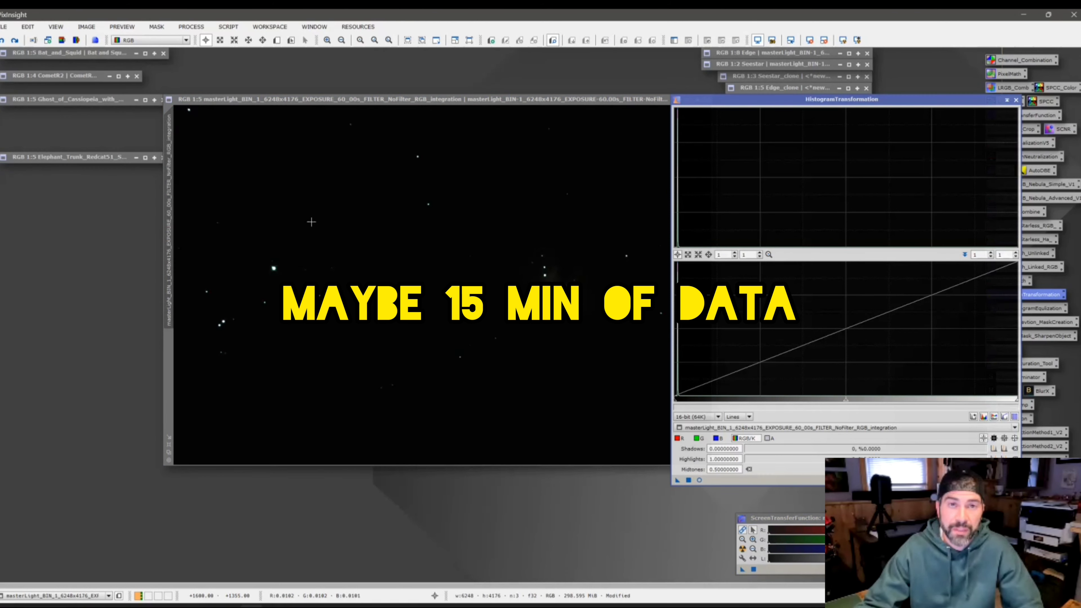
pyautogui.click(843, 40)
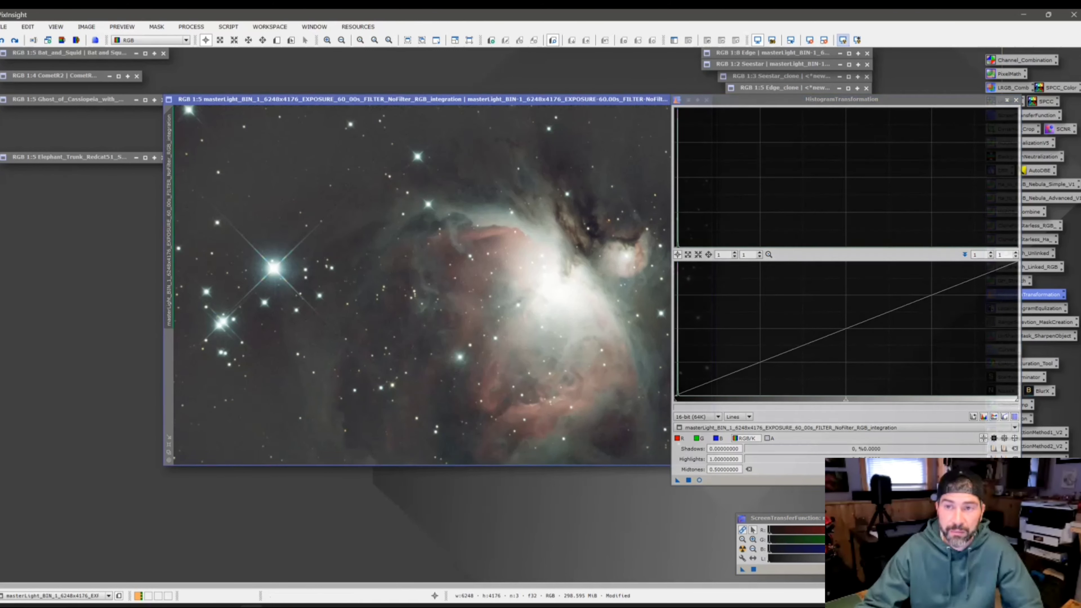
pyautogui.click(809, 40)
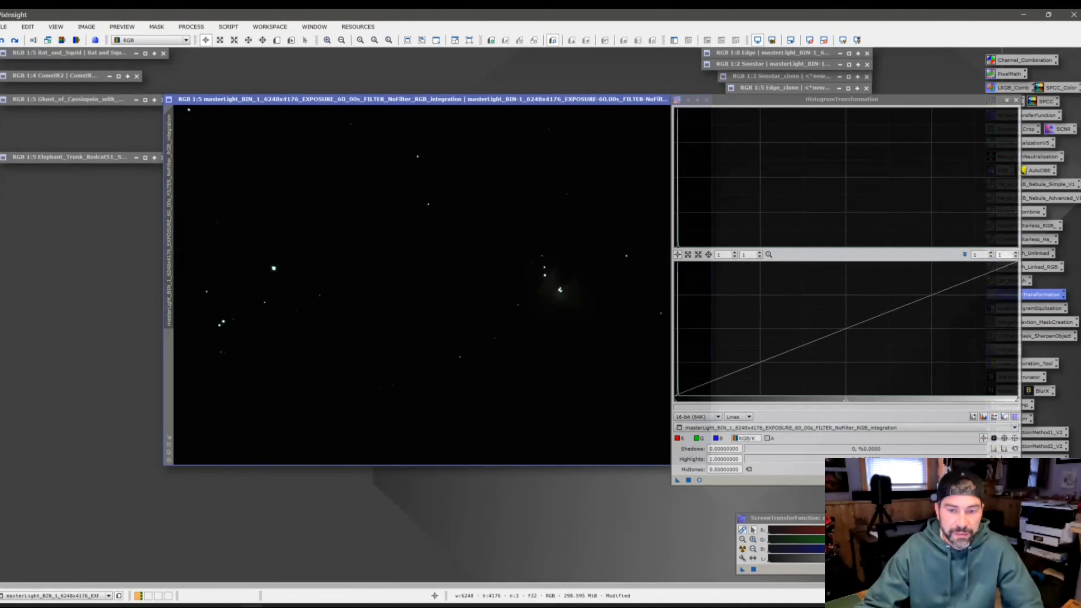
pyautogui.click(699, 479)
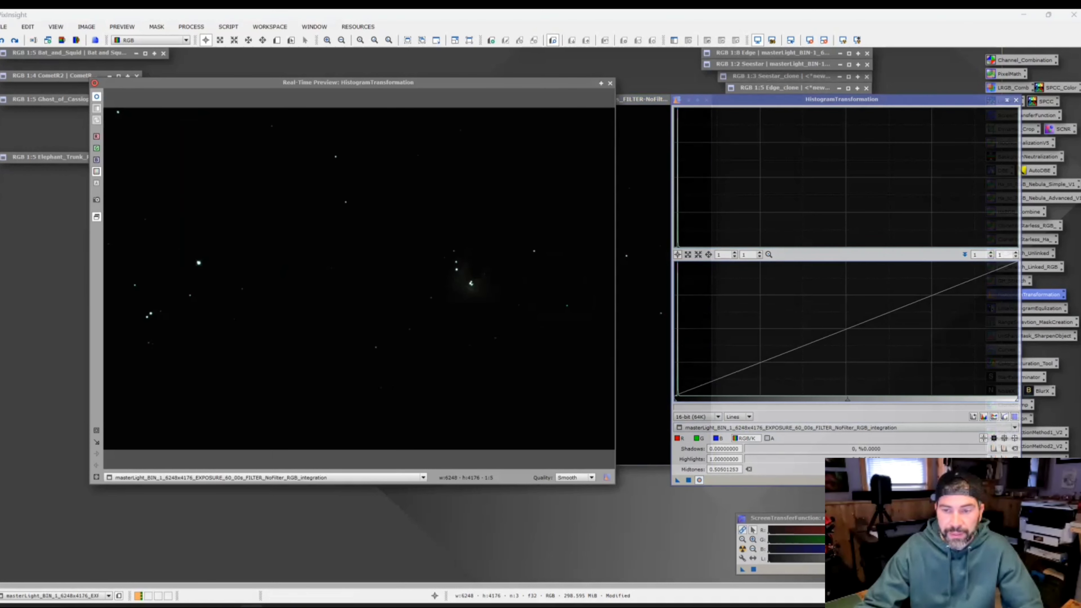
pyautogui.moveTo(846, 399); pyautogui.dragTo(687, 411)
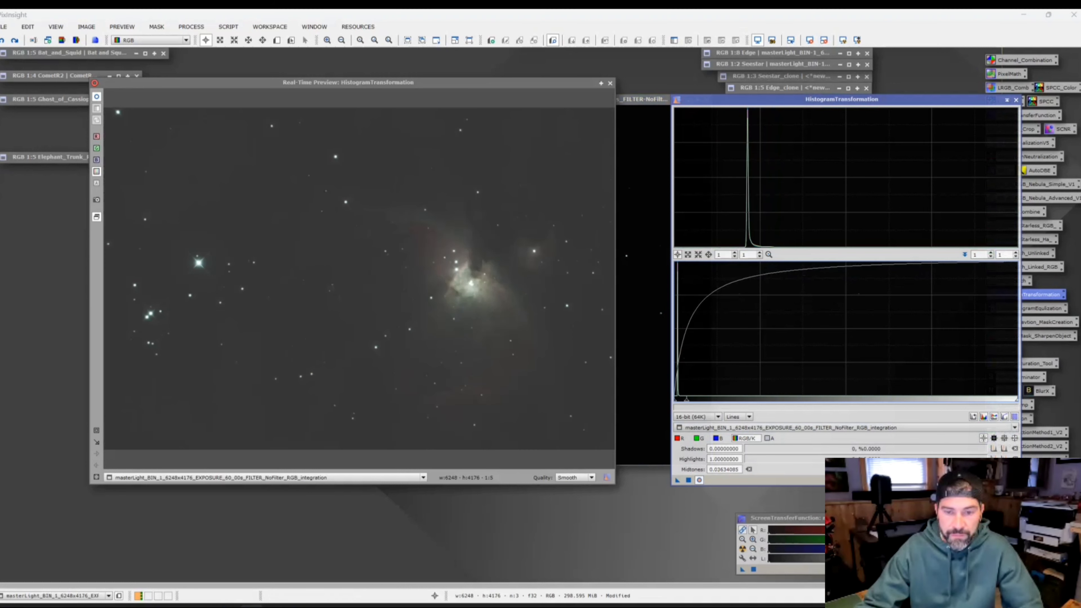
pyautogui.click(688, 480)
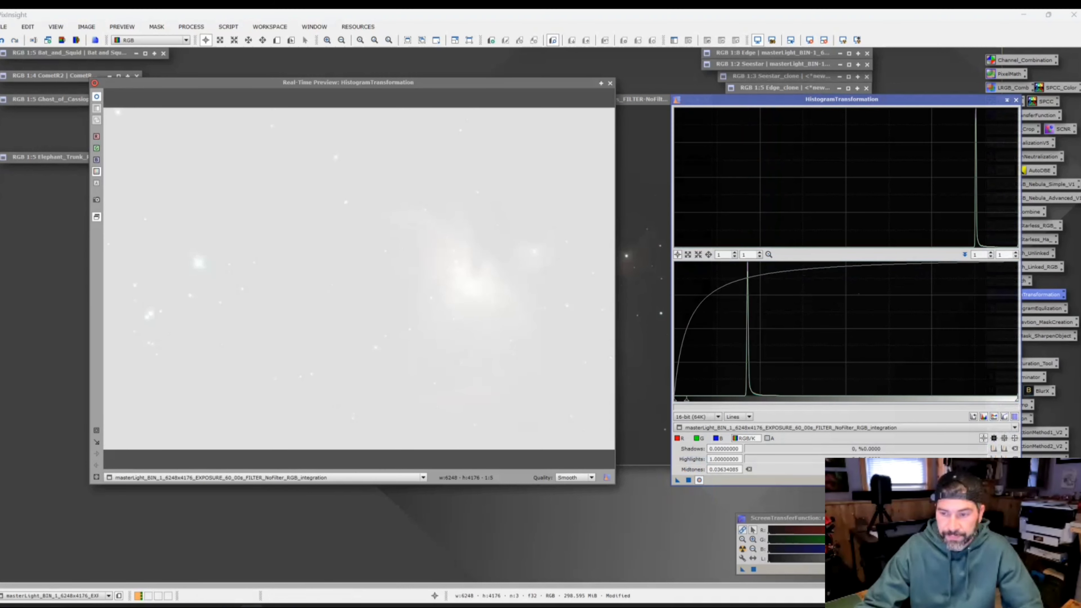
# - Raise the shadows point toward the histogram peak, apply a further Orion stretch with midtones about 0.137, and close HistogramTransformation
pyautogui.click(748, 469)
pyautogui.moveTo(676, 401); pyautogui.dragTo(734, 408)
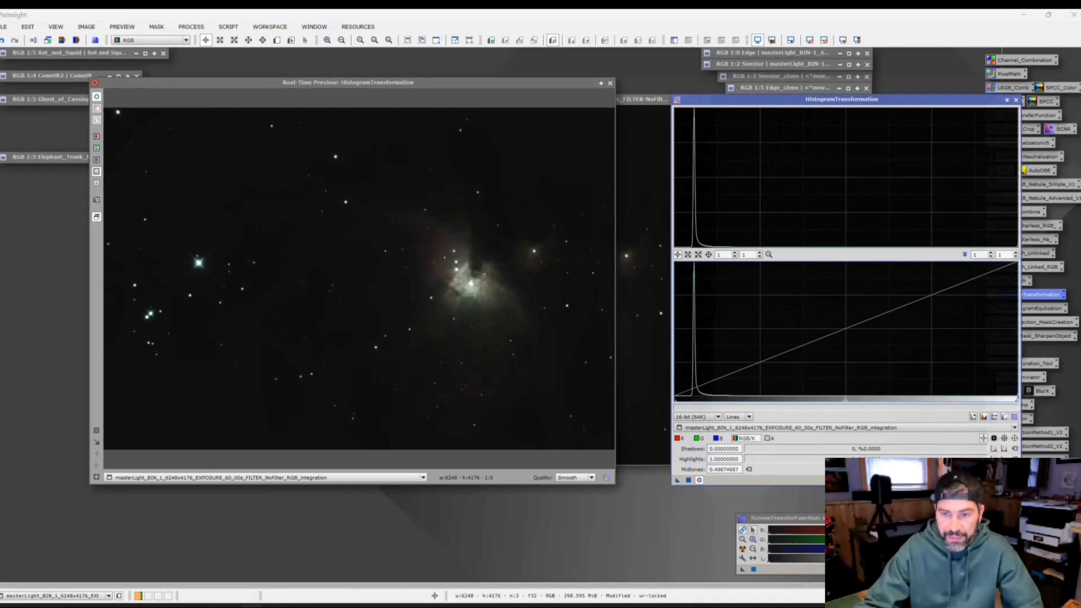
pyautogui.moveTo(845, 400); pyautogui.dragTo(722, 408)
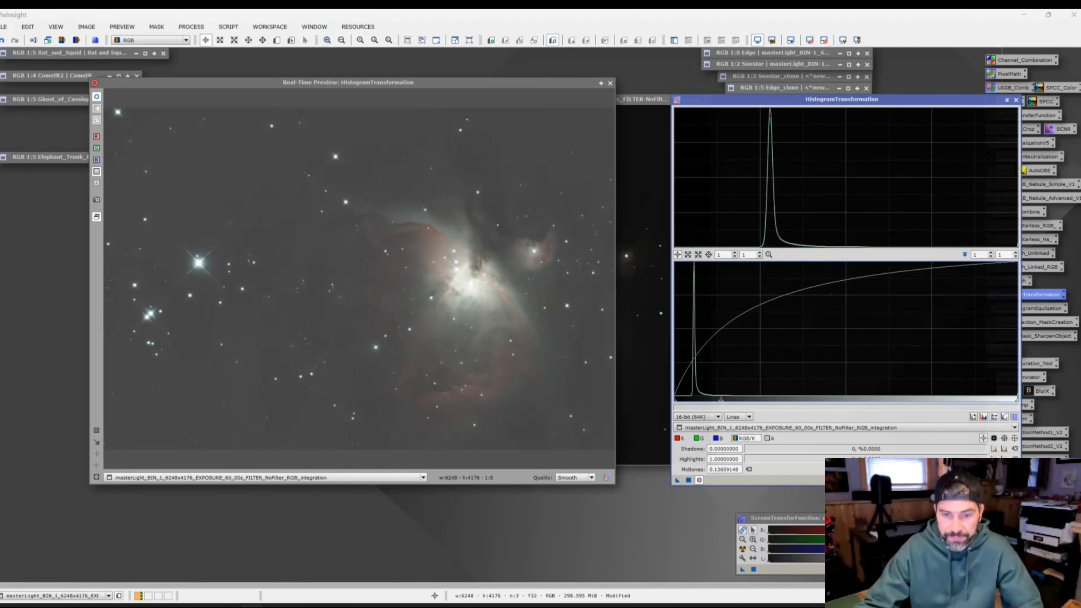
pyautogui.click(688, 480)
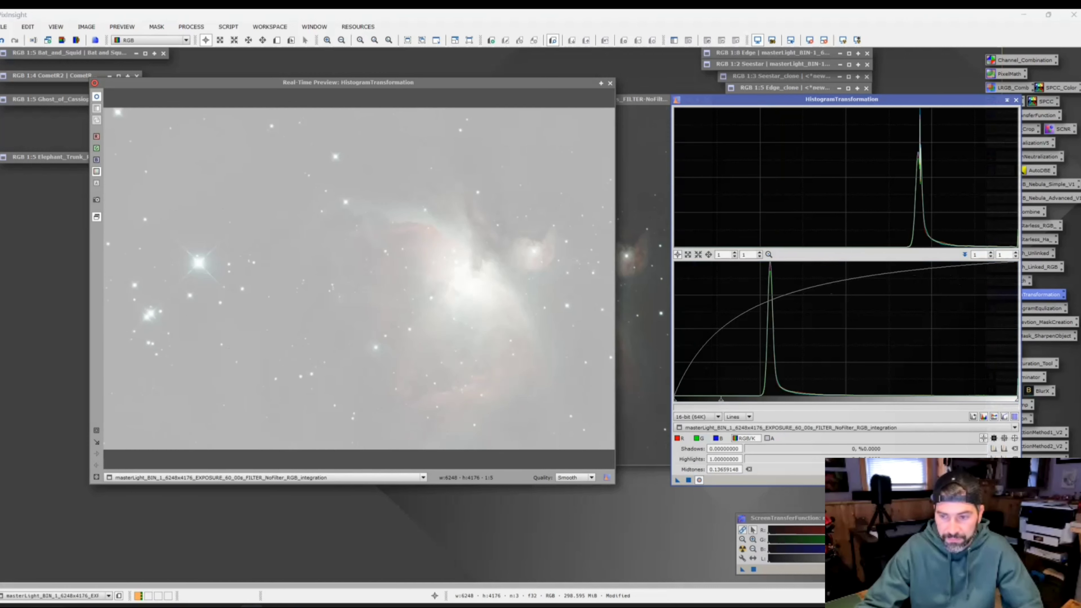
pyautogui.click(748, 469)
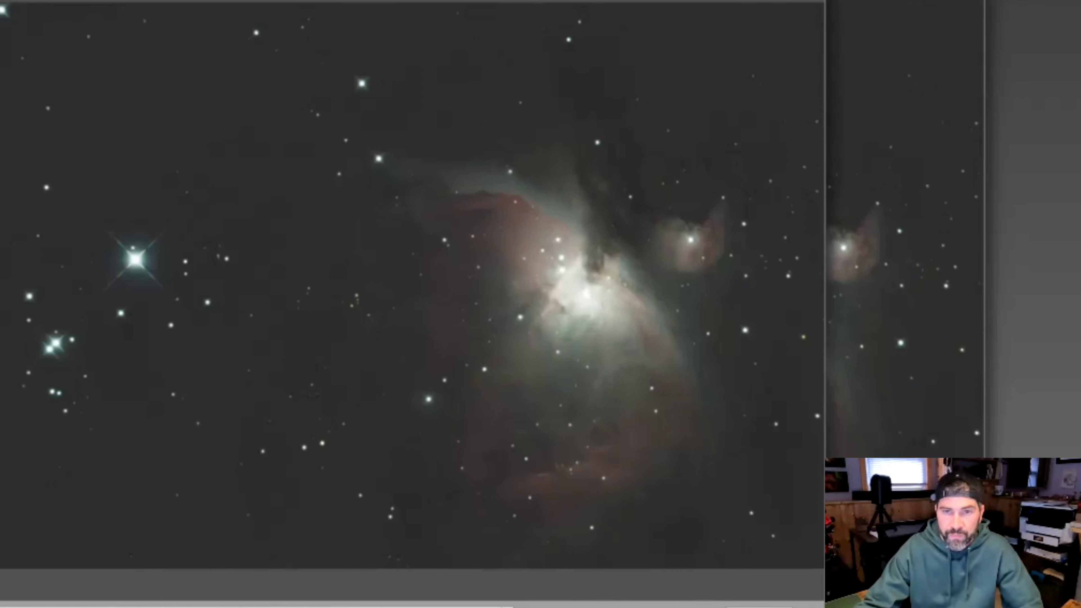
pyautogui.click(810, 2)
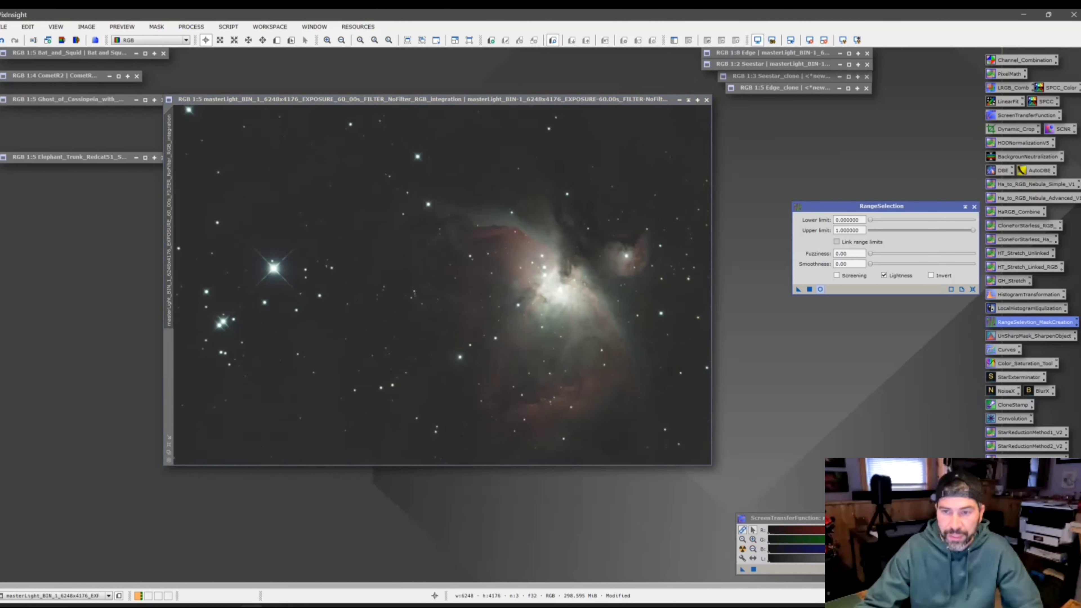
# - Isolate the bright Orion core in the RangeSelection real-time preview with lower limit 0.51 and smoothness 74.5
pyautogui.click(820, 289)
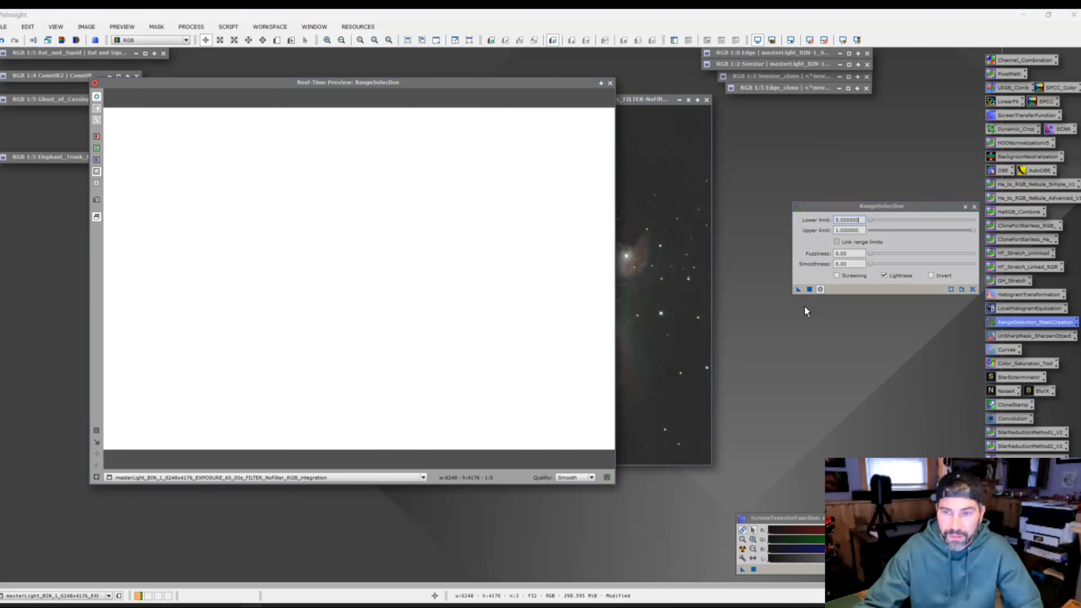
pyautogui.moveTo(870, 220); pyautogui.dragTo(917, 220)
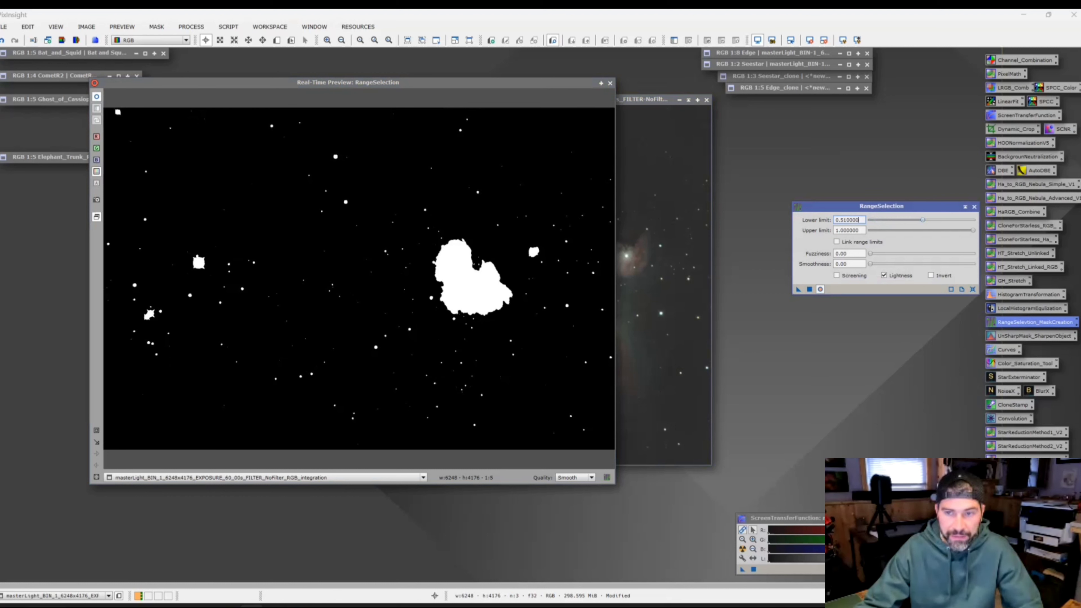
pyautogui.moveTo(870, 263); pyautogui.dragTo(885, 263)
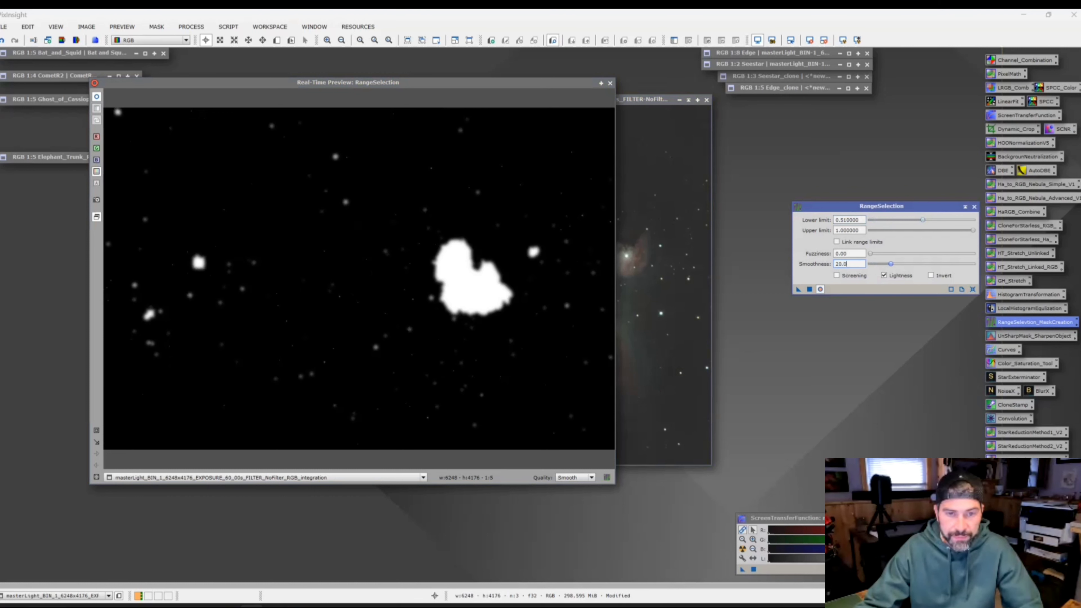
pyautogui.moveTo(906, 264); pyautogui.dragTo(947, 264)
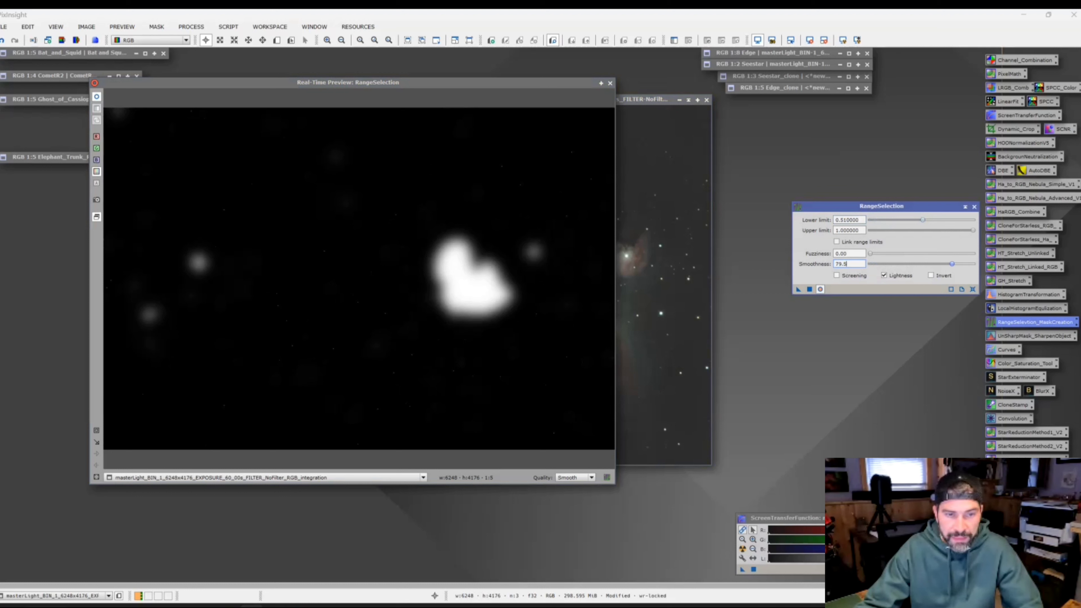
pyautogui.write('88.5')
pyautogui.press('Return')
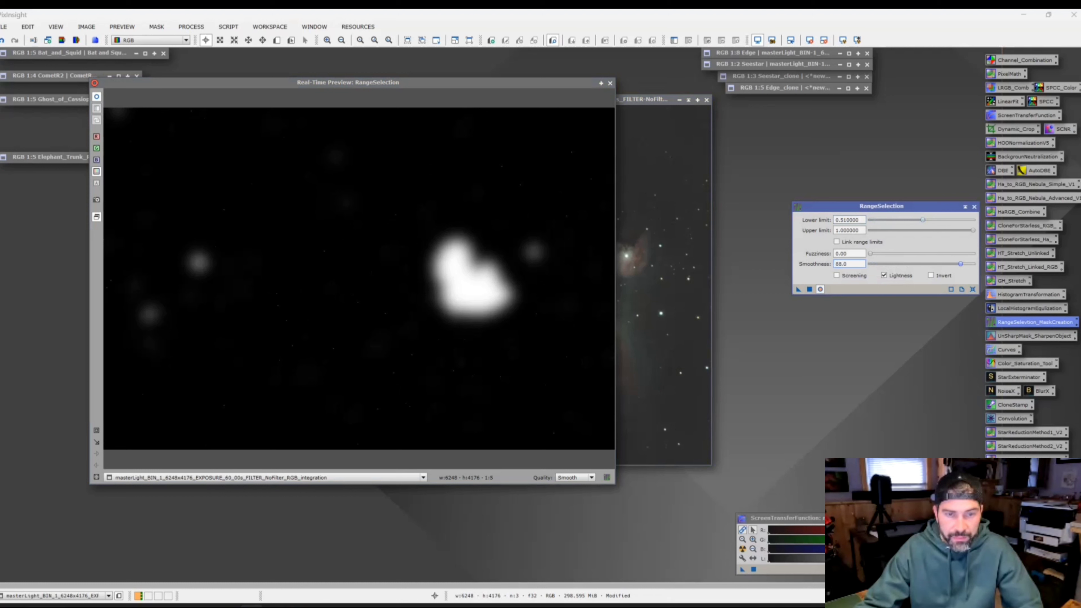
pyautogui.write('74.5')
pyautogui.press('Return')
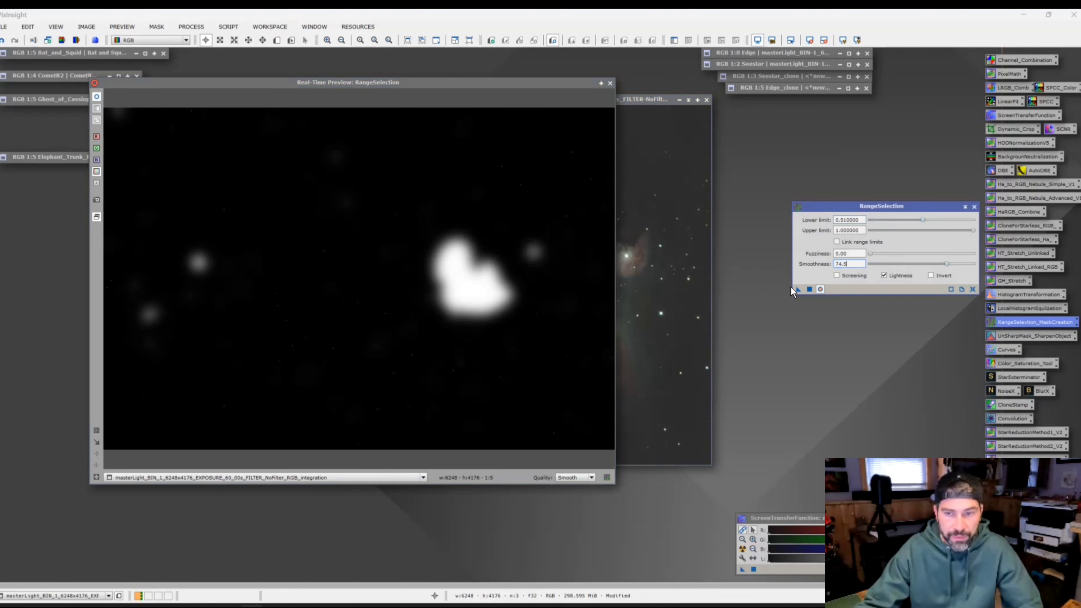
# - Generate the range mask from the Orion image and close RangeSelection along with its real-time preview
pyautogui.click(808, 290)
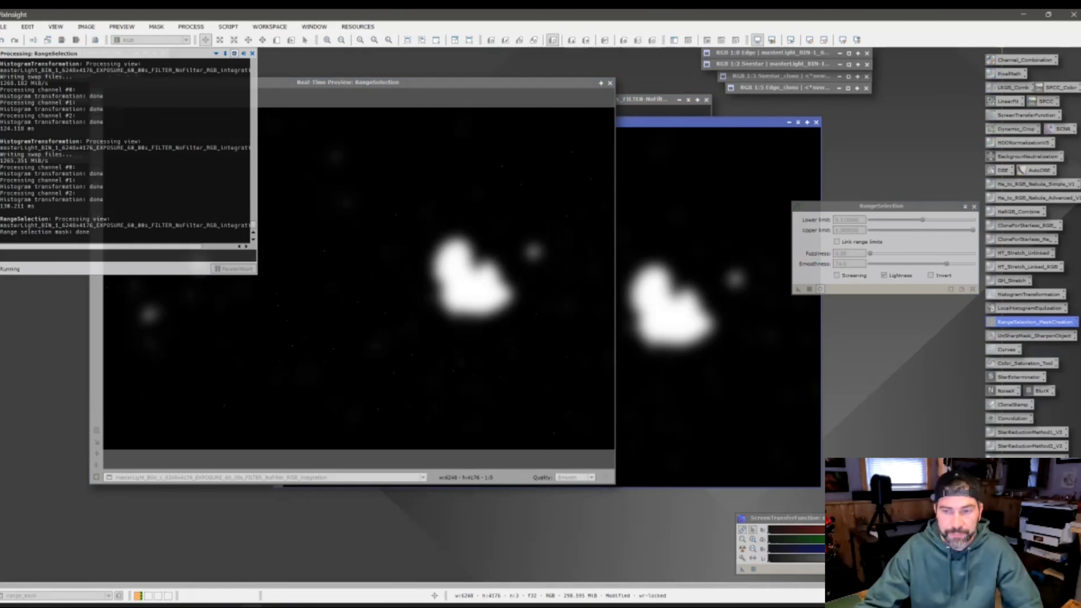
pyautogui.click(974, 207)
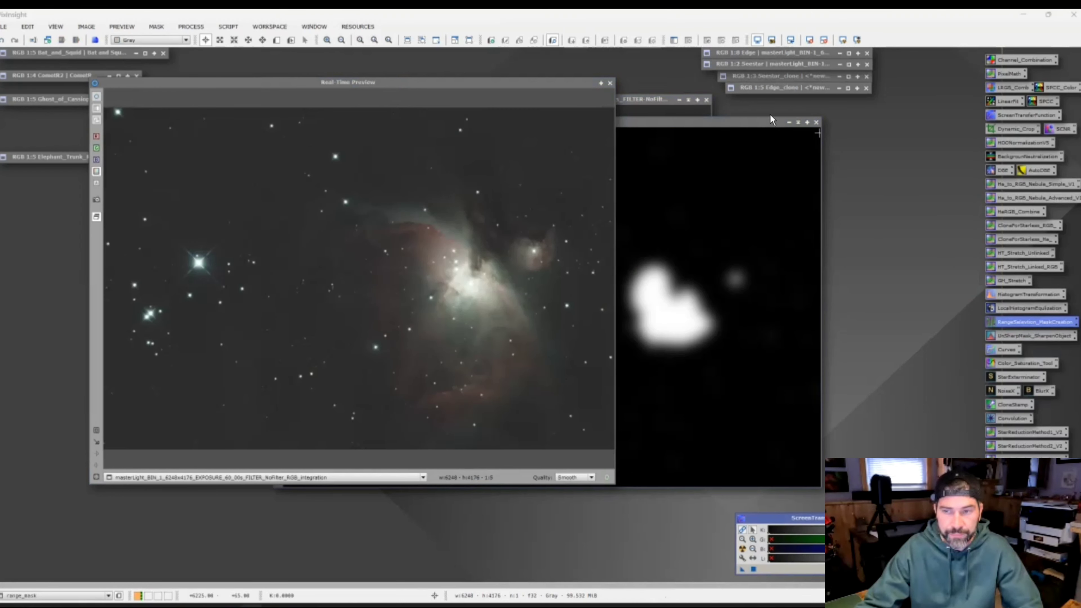
pyautogui.click(609, 82)
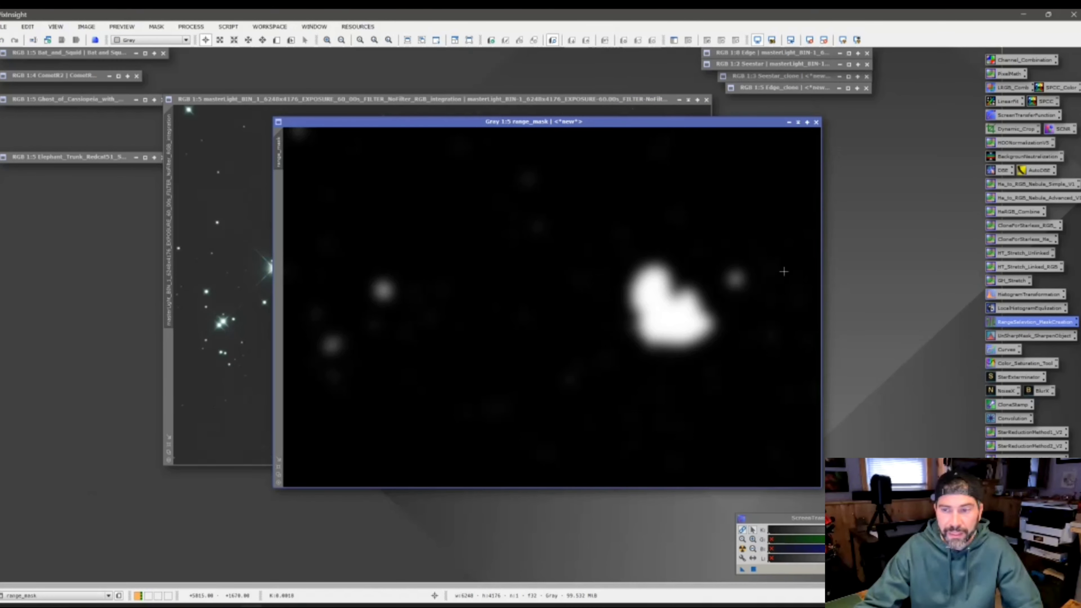
# - Use CloneStamp to cover the brightest star spots on both sides of the core in range_mask with black background
pyautogui.doubleClick(1009, 404)
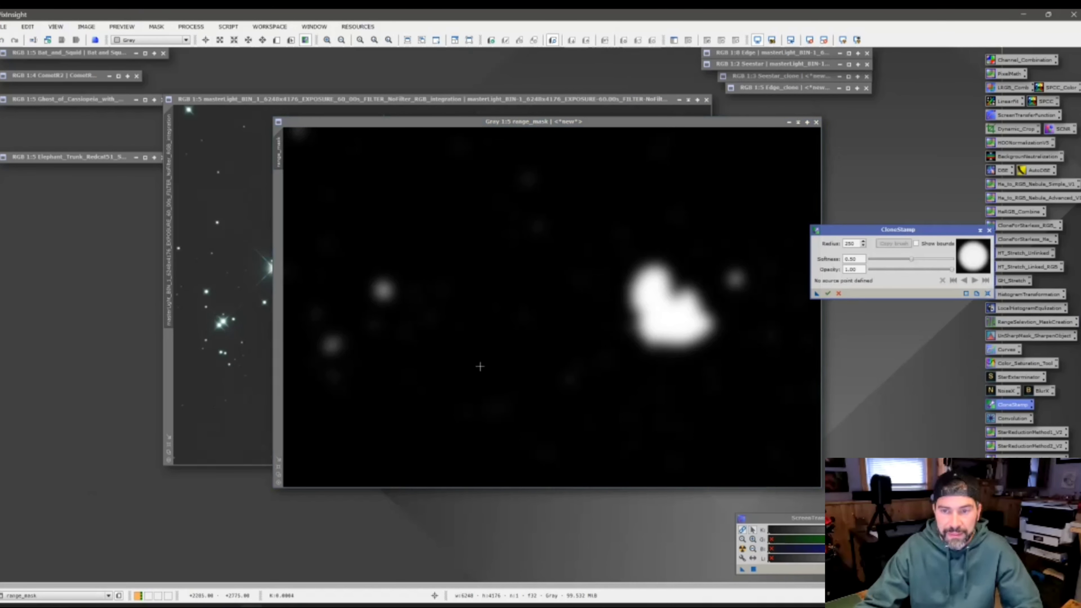
pyautogui.keyDown('ctrl'); pyautogui.click(474, 358); pyautogui.keyUp('ctrl')
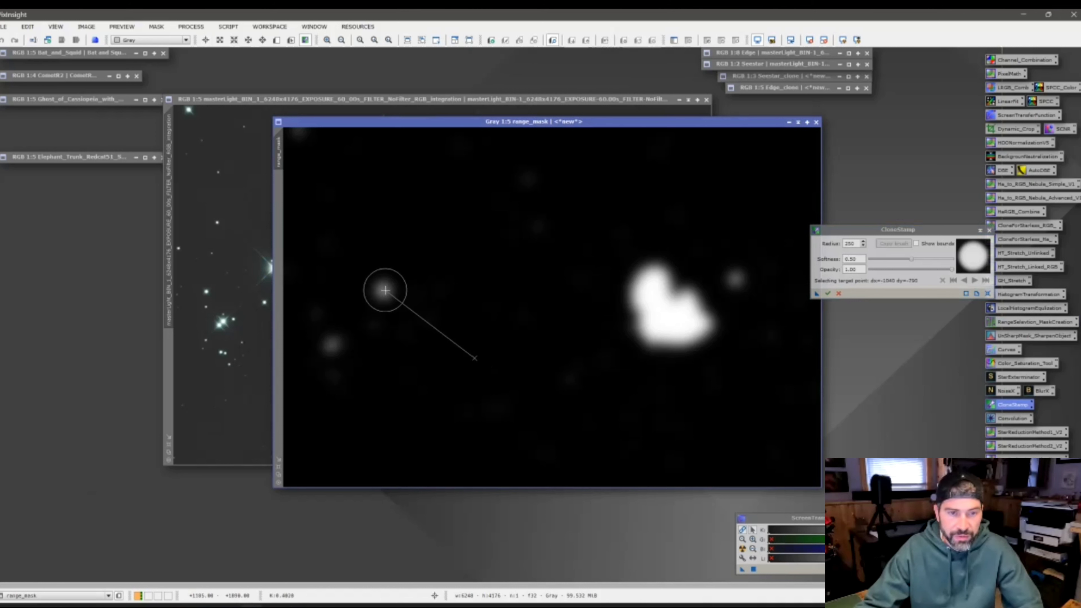
pyautogui.click(383, 290)
pyautogui.keyDown('ctrl'); pyautogui.click(442, 265); pyautogui.keyUp('ctrl')
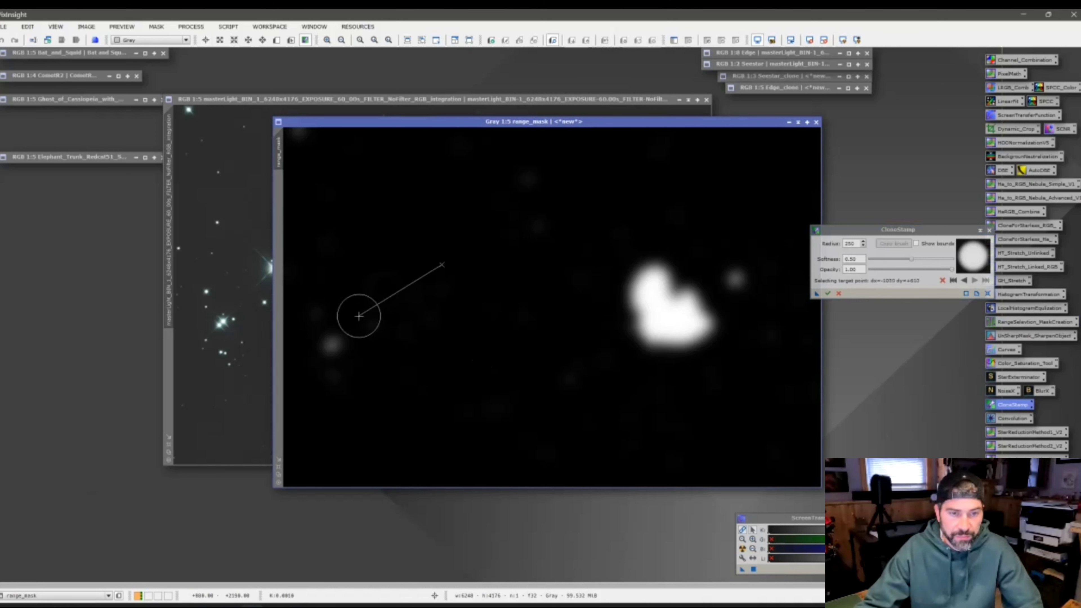
pyautogui.click(331, 340)
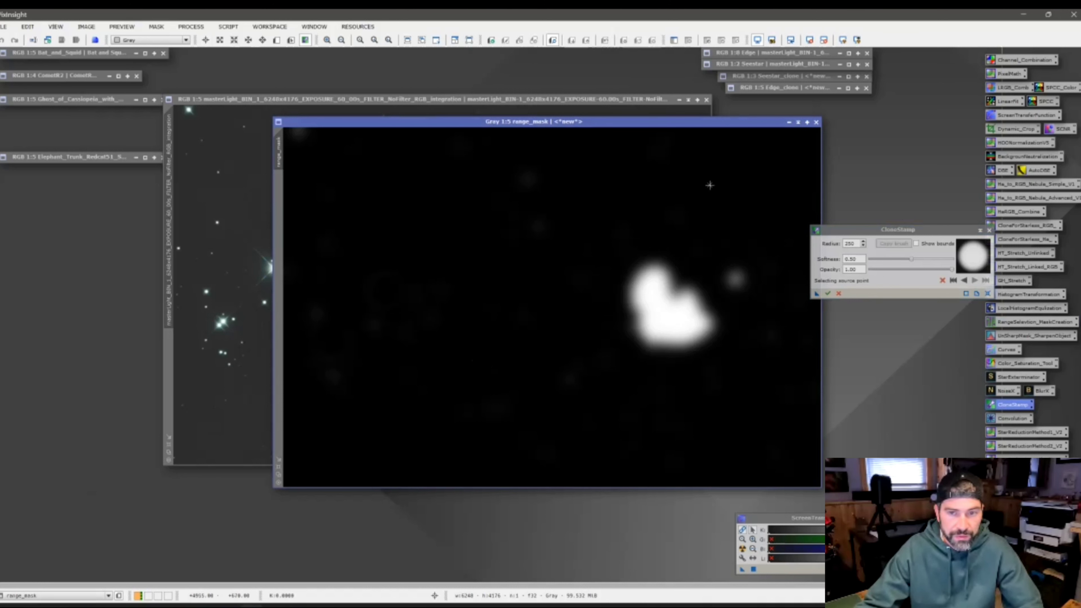
pyautogui.keyDown('ctrl'); pyautogui.click(711, 186); pyautogui.keyUp('ctrl')
pyautogui.click(734, 283)
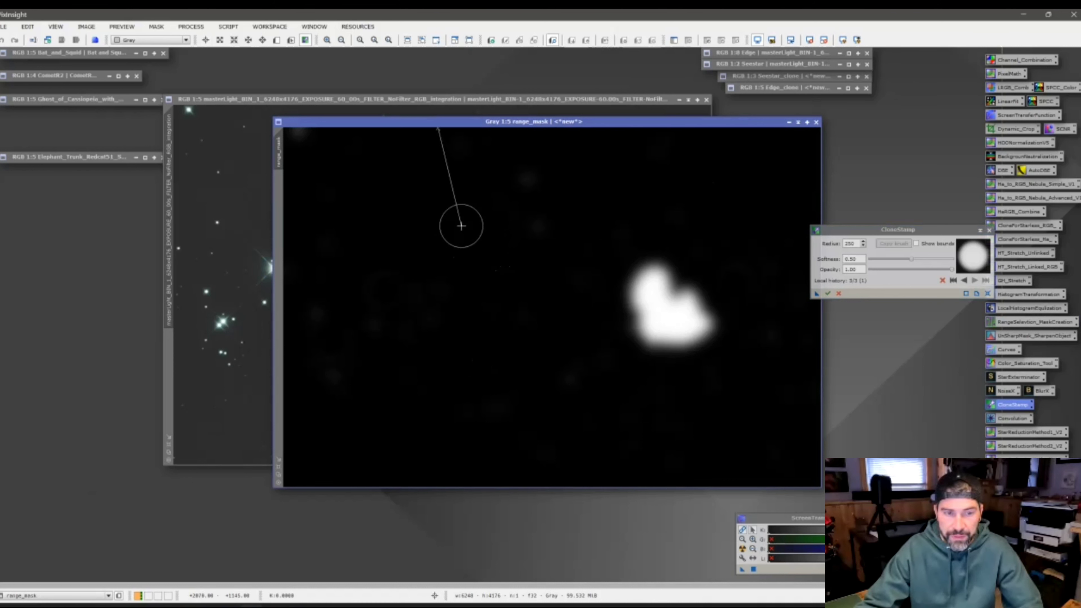
# - Clone out the fainter star spots around the core in range_mask, commit the edits, and close CloneStamp
pyautogui.keyDown('ctrl'); pyautogui.click(413, 223); pyautogui.keyUp('ctrl')
pyautogui.click(527, 182)
pyautogui.click(527, 216)
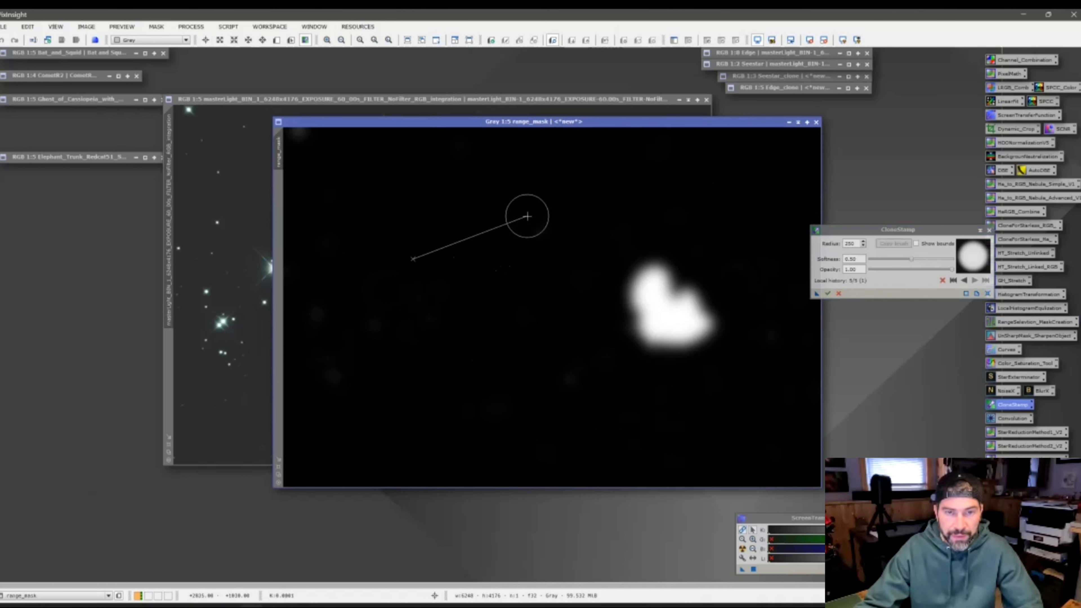
pyautogui.keyDown('ctrl'); pyautogui.click(543, 189); pyautogui.keyUp('ctrl')
pyautogui.click(363, 323)
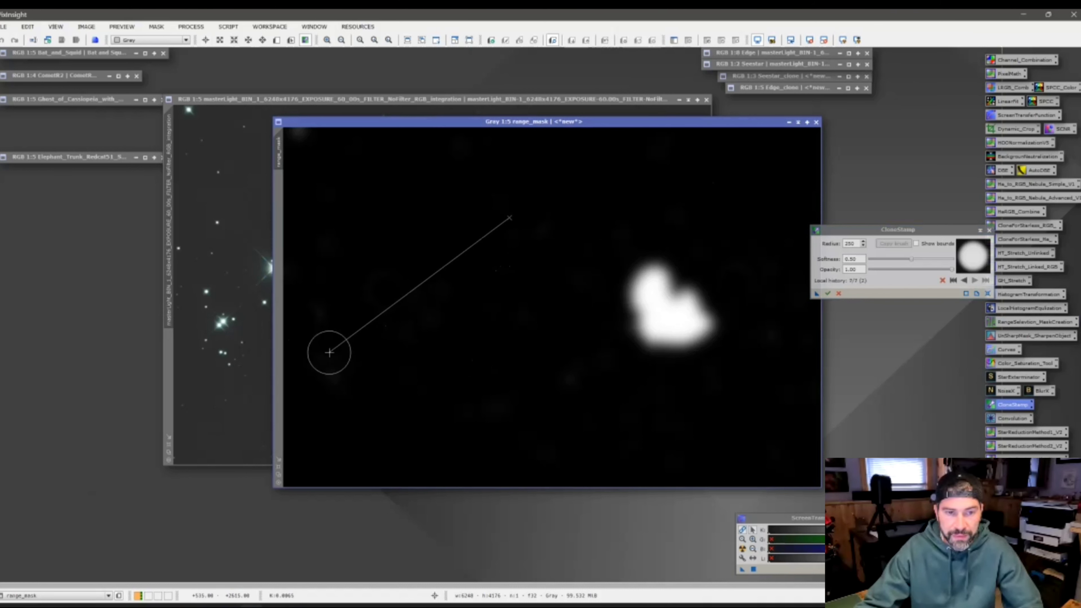
pyautogui.keyDown('ctrl'); pyautogui.click(376, 294); pyautogui.keyUp('ctrl')
pyautogui.click(591, 384)
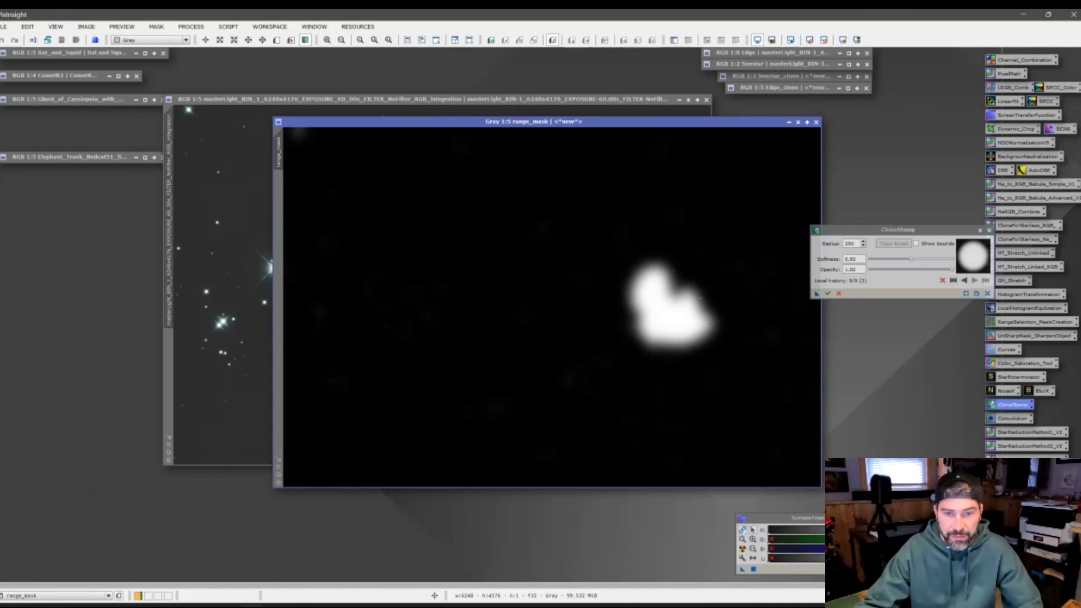
pyautogui.moveTo(816, 293)
pyautogui.mouseDown()
pyautogui.moveTo(827, 293)
pyautogui.moveTo(814, 306)
pyautogui.mouseUp()
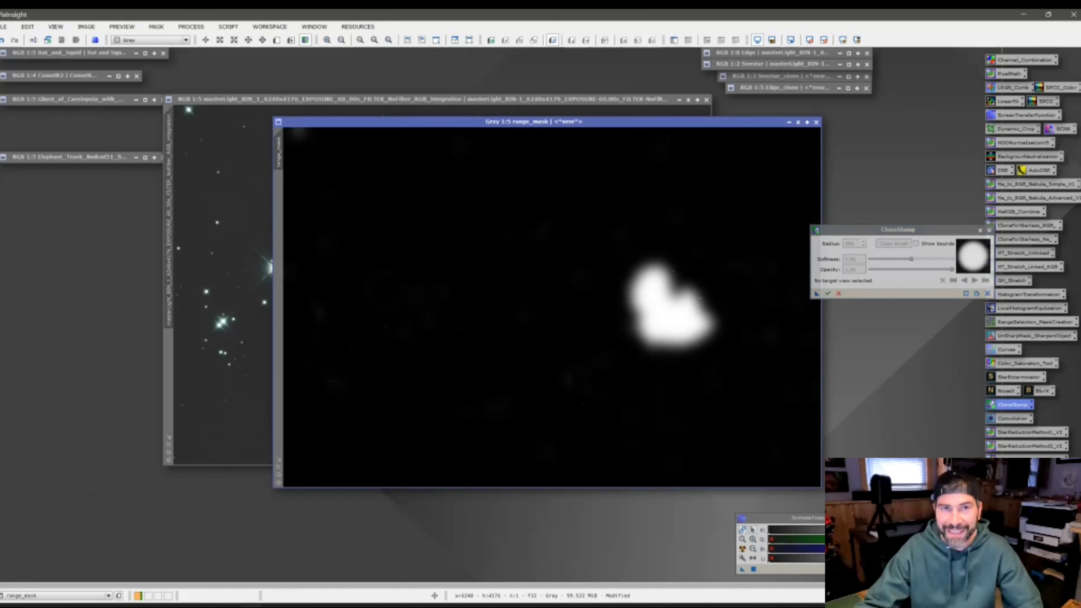
pyautogui.click(988, 230)
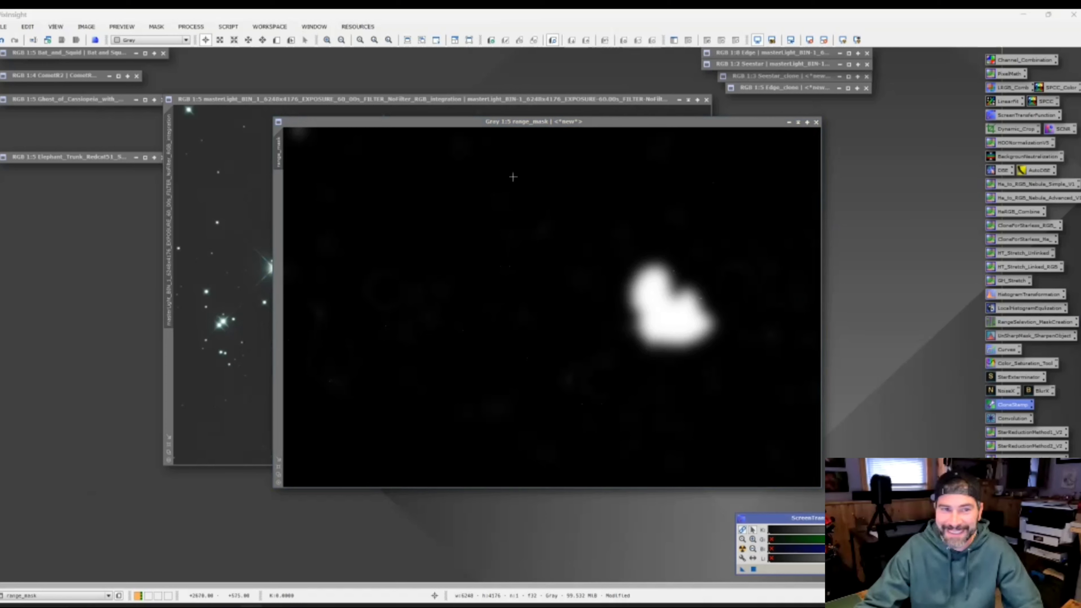
# - Apply range_mask as the mask of the Orion image and show its red overlay
pyautogui.moveTo(298, 122); pyautogui.dragTo(170, 357)
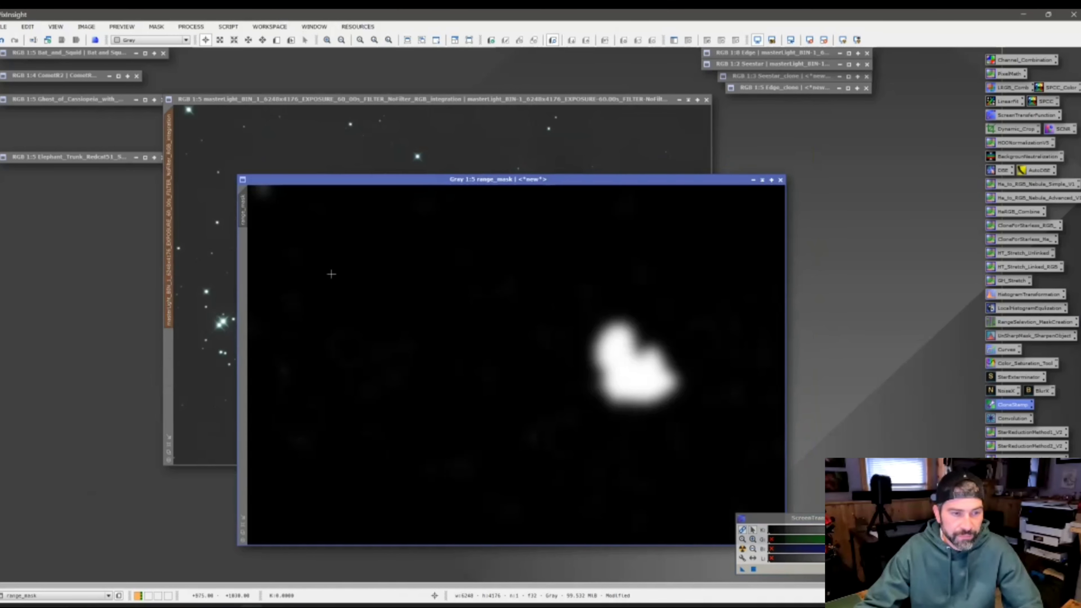
pyautogui.click(425, 153)
pyautogui.rightClick(524, 287)
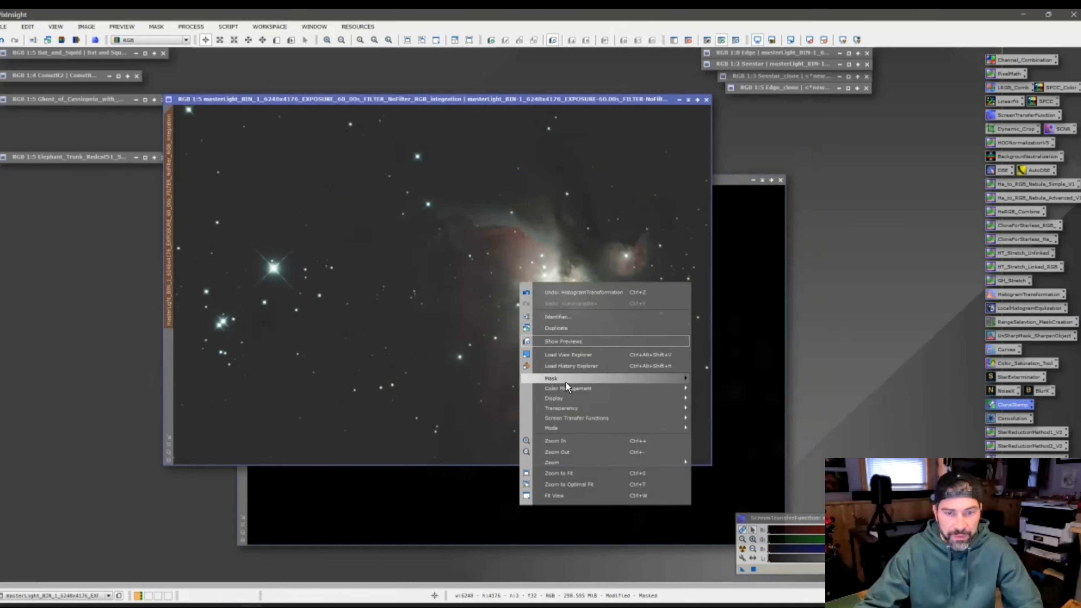
pyautogui.moveTo(566, 378)
pyautogui.click(724, 427)
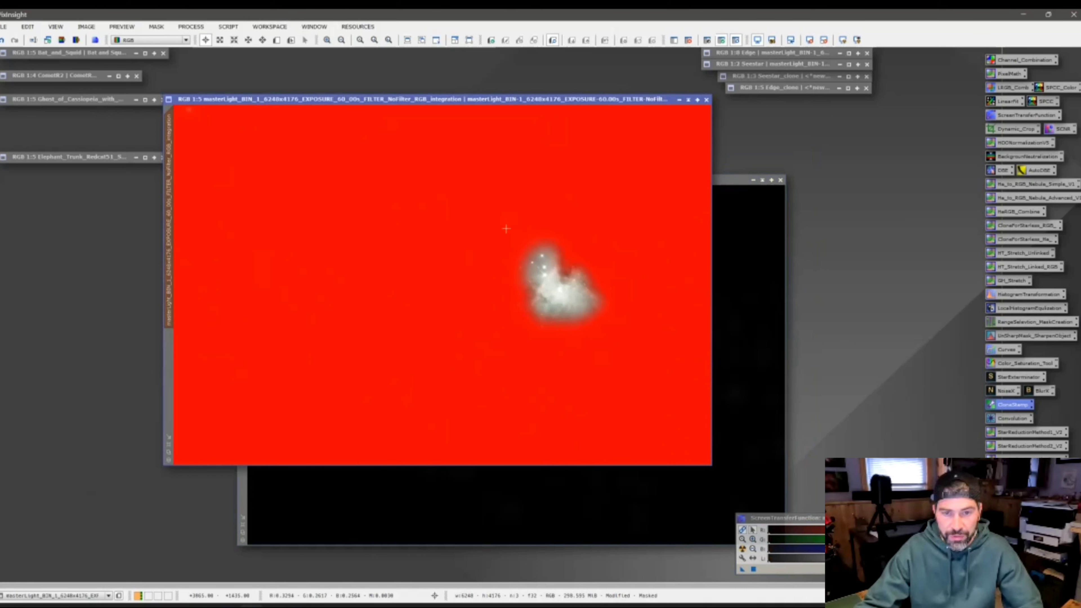
# - Invert the mask on the Orion image to protect the bright core
pyautogui.rightClick(554, 291)
pyautogui.moveTo(587, 384)
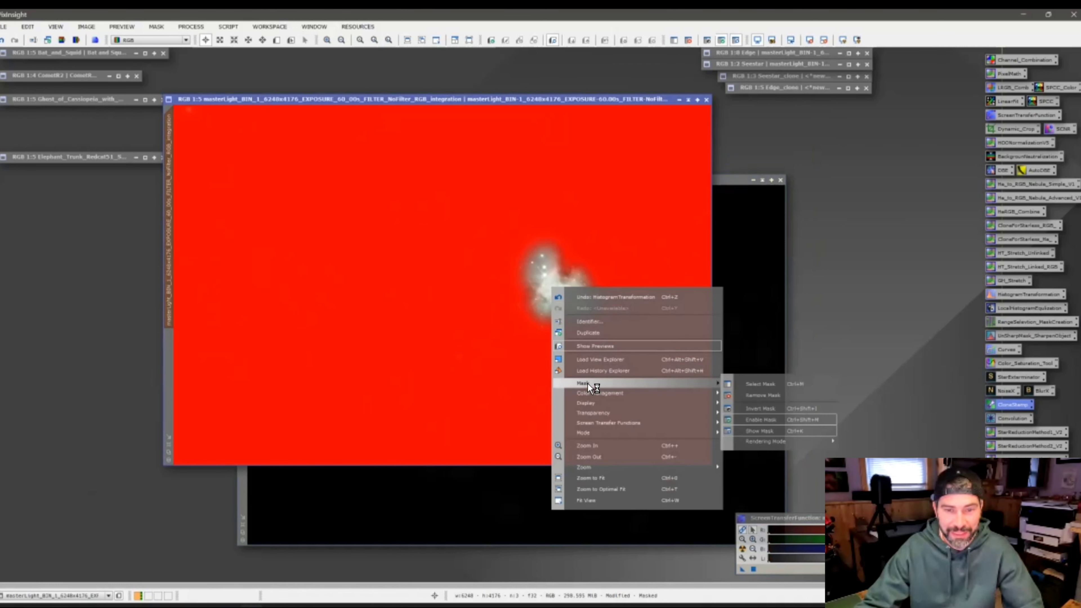
pyautogui.click(760, 409)
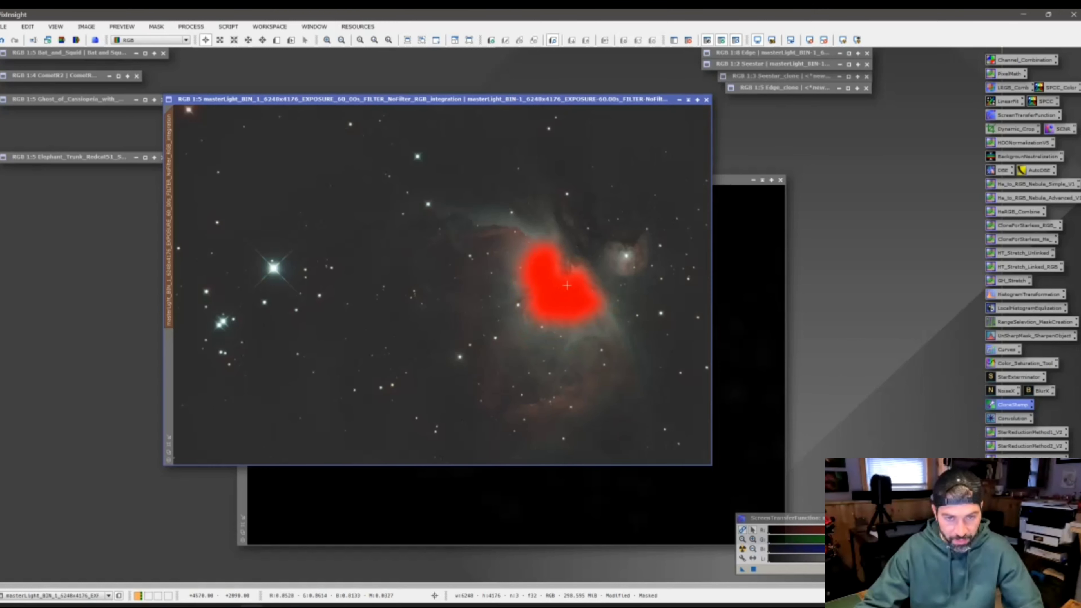
# - Hide the red mask overlay on the Orion image while leaving the inverted mask active
pyautogui.rightClick(562, 298)
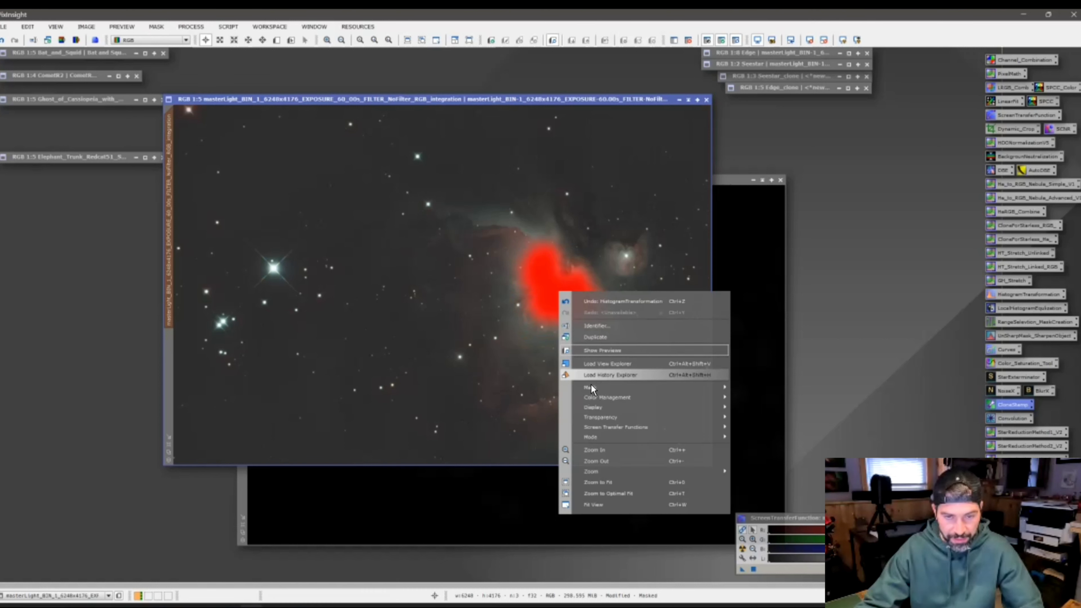
pyautogui.moveTo(594, 388)
pyautogui.click(754, 425)
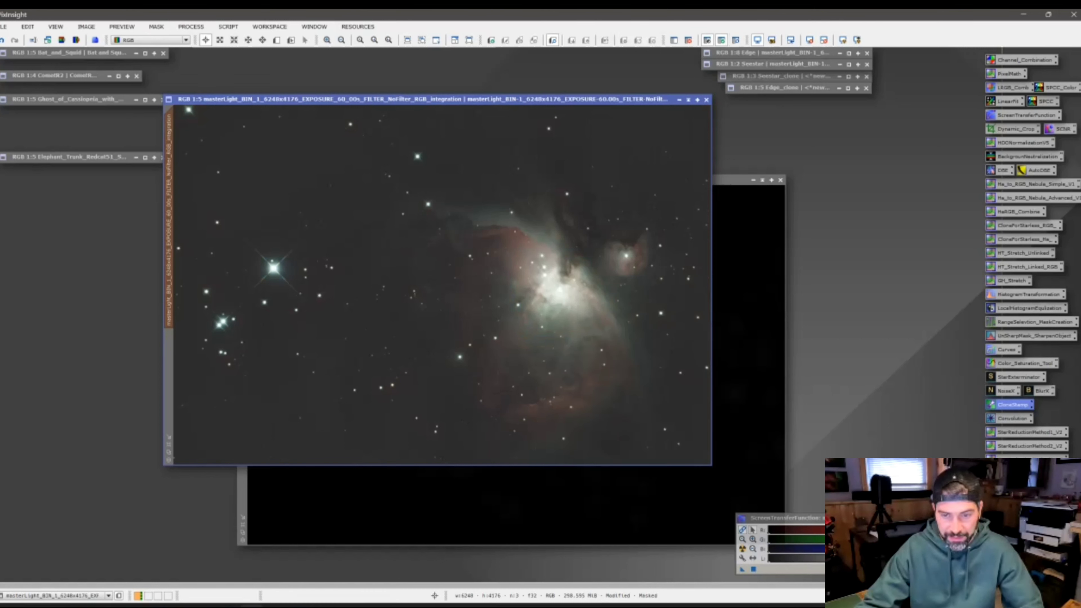
# - Apply HistogramTransformation with midtones of about 0.373 to the masked Orion image, using the real-time preview
pyautogui.doubleClick(1024, 294)
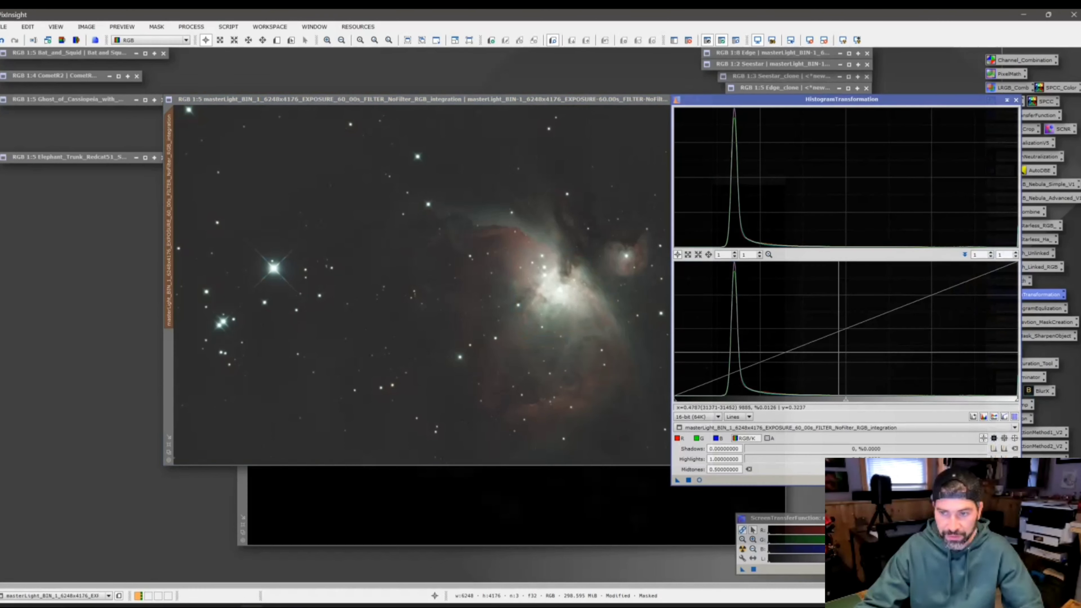
pyautogui.click(699, 480)
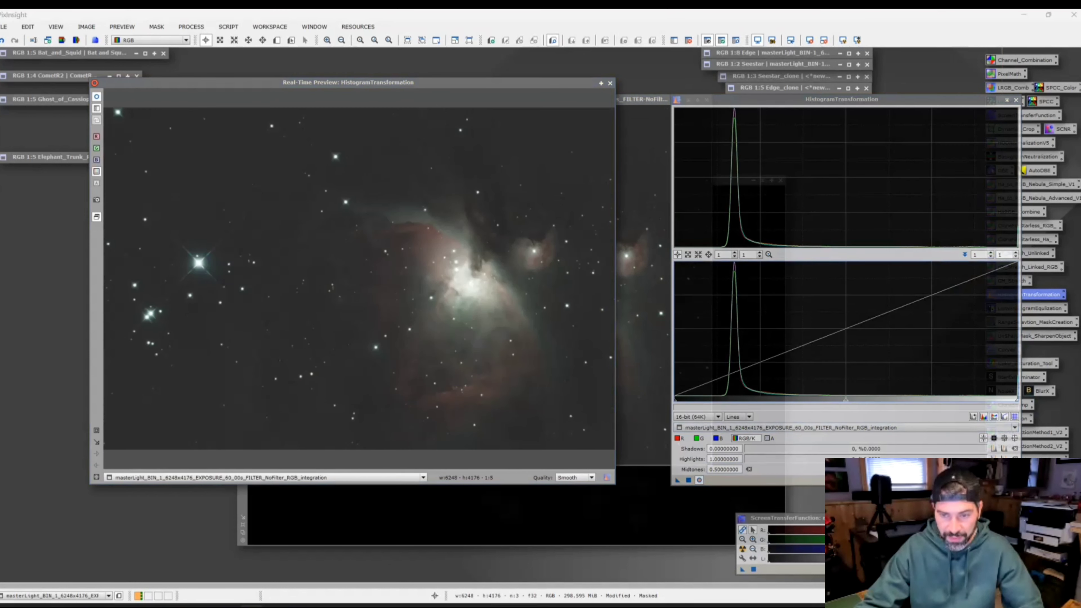
pyautogui.moveTo(845, 399); pyautogui.dragTo(803, 407)
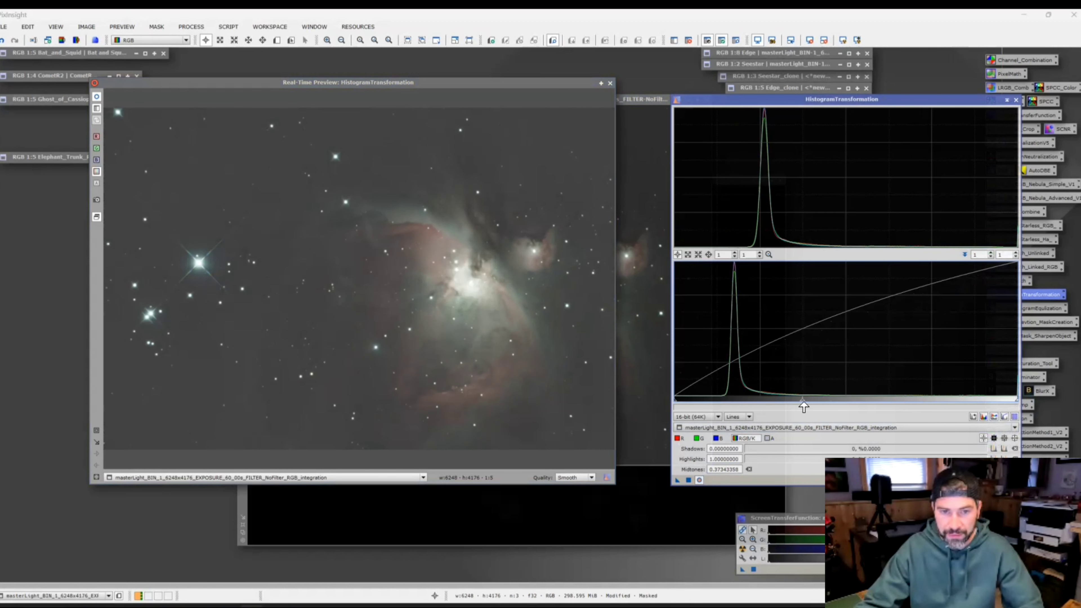
pyautogui.click(688, 480)
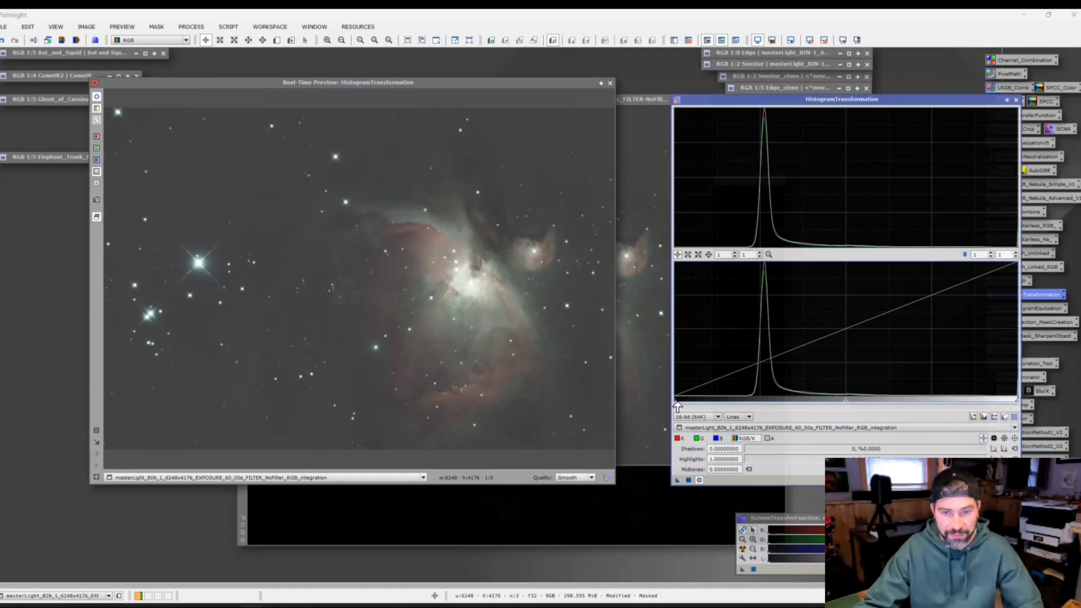
# - Apply a second histogram stretch to the masked Orion image with shadows at about 0.084 and midtones at about 0.469
pyautogui.moveTo(688, 407); pyautogui.dragTo(704, 406)
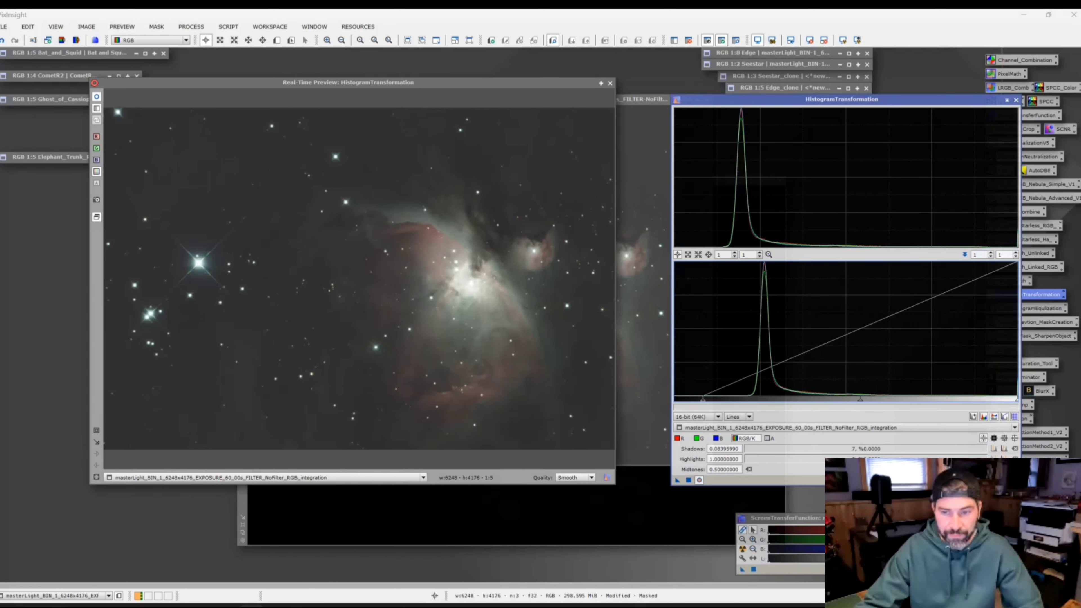
pyautogui.moveTo(860, 399); pyautogui.dragTo(850, 399)
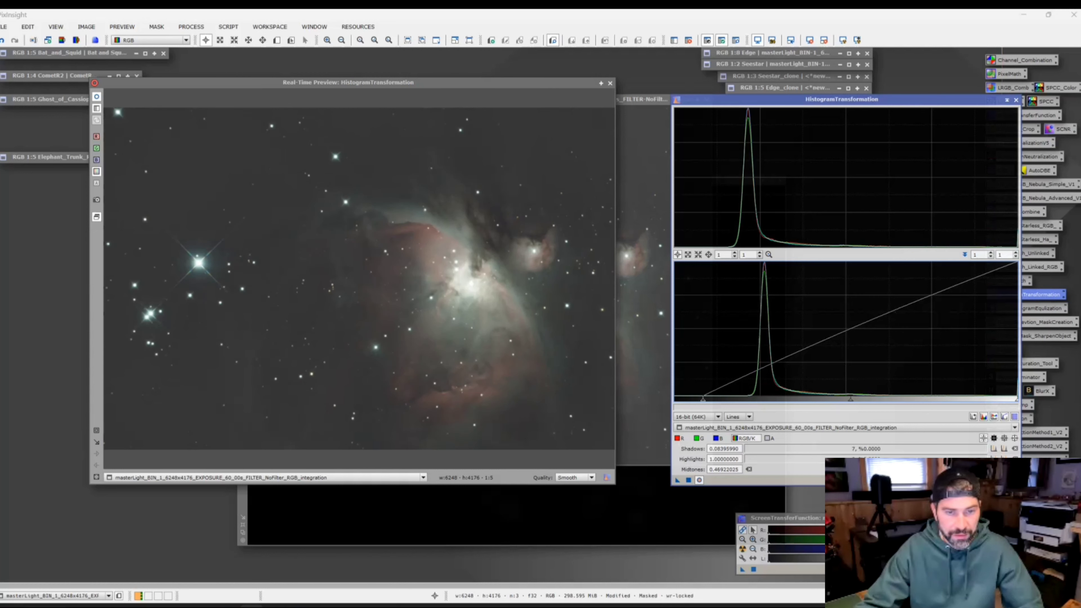
pyautogui.click(688, 480)
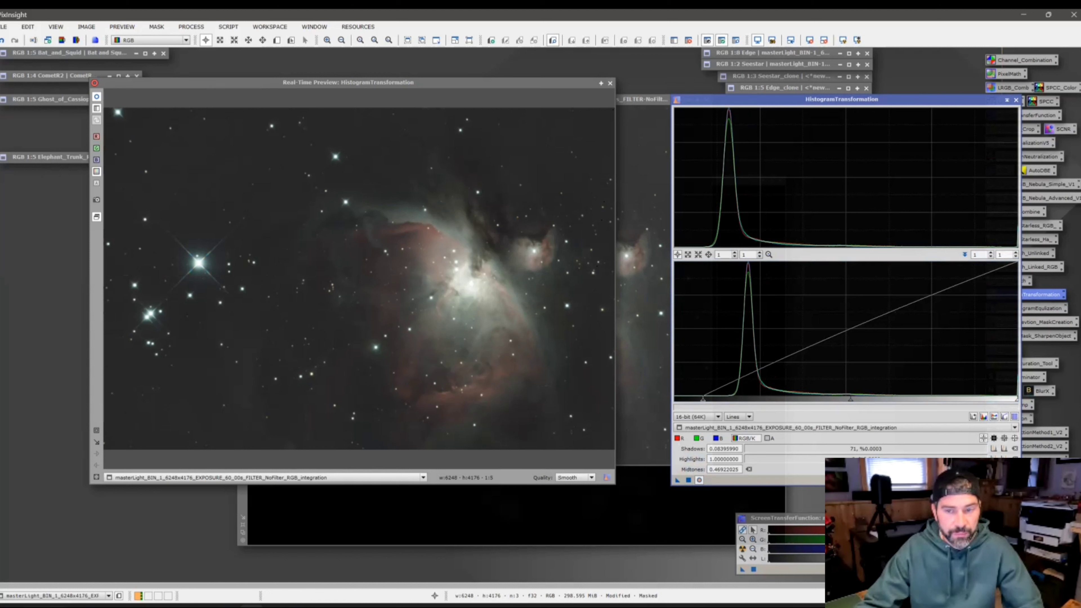
# - Apply a third histogram stretch with midtones of about 0.409 and shadows of about 0.107, then close the preview and inspect the core
pyautogui.moveTo(850, 398); pyautogui.dragTo(831, 399)
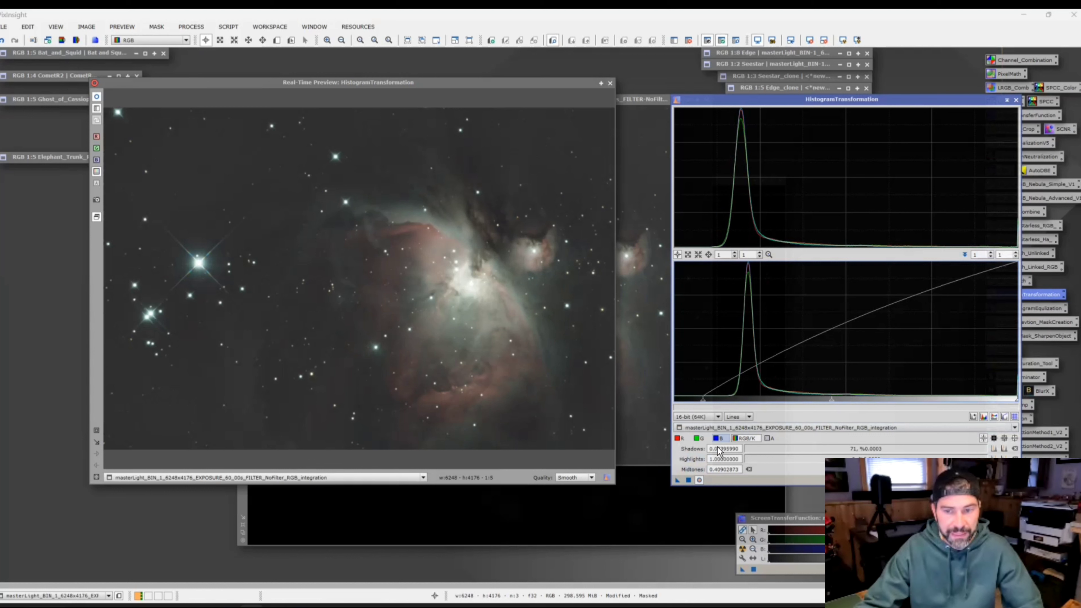
pyautogui.moveTo(703, 400); pyautogui.dragTo(712, 400)
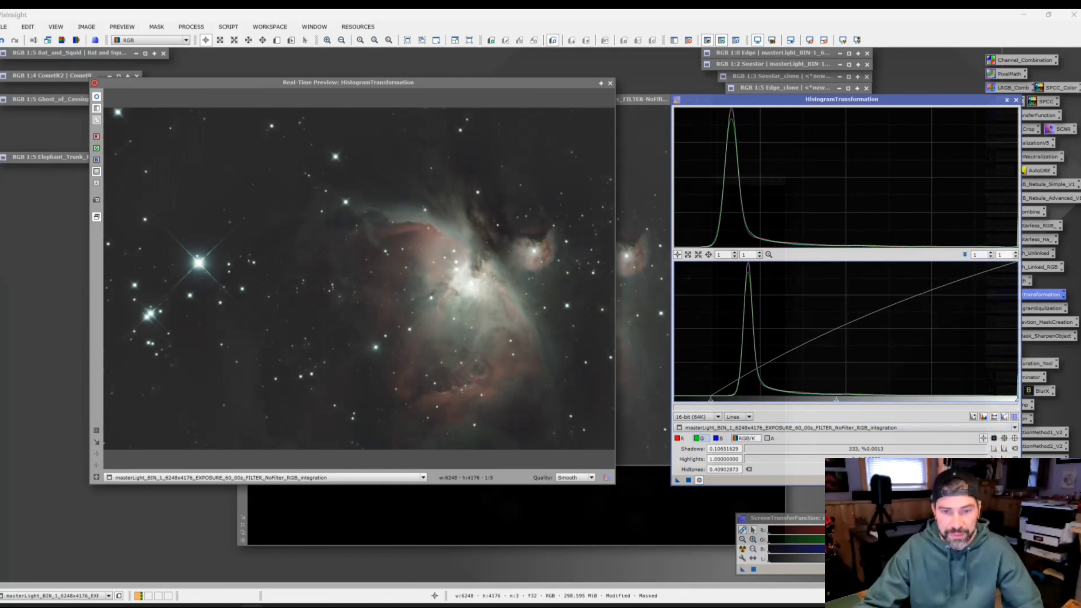
pyautogui.click(688, 480)
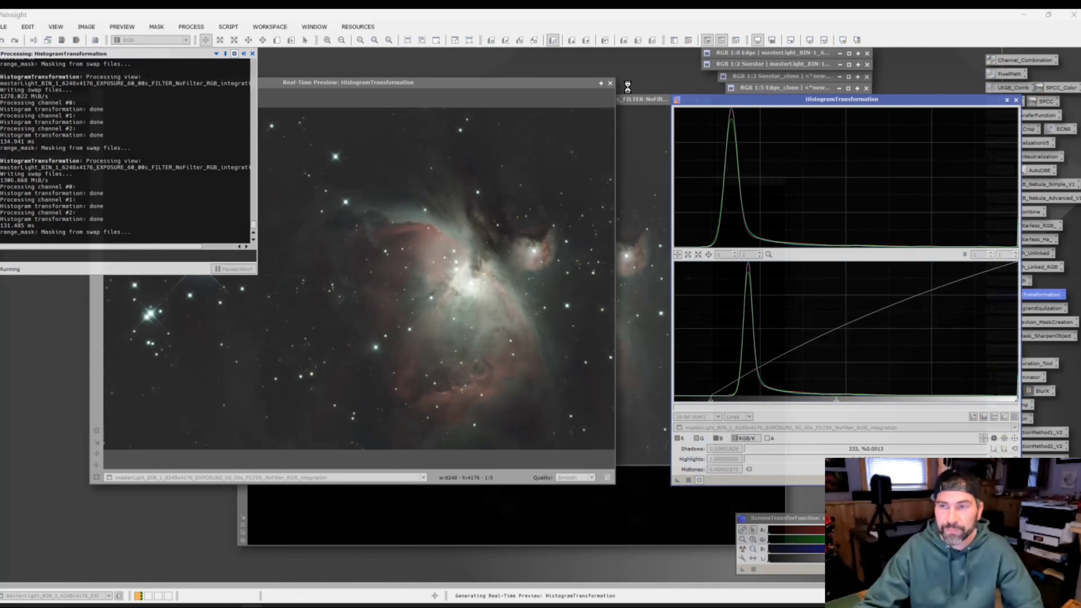
pyautogui.click(609, 83)
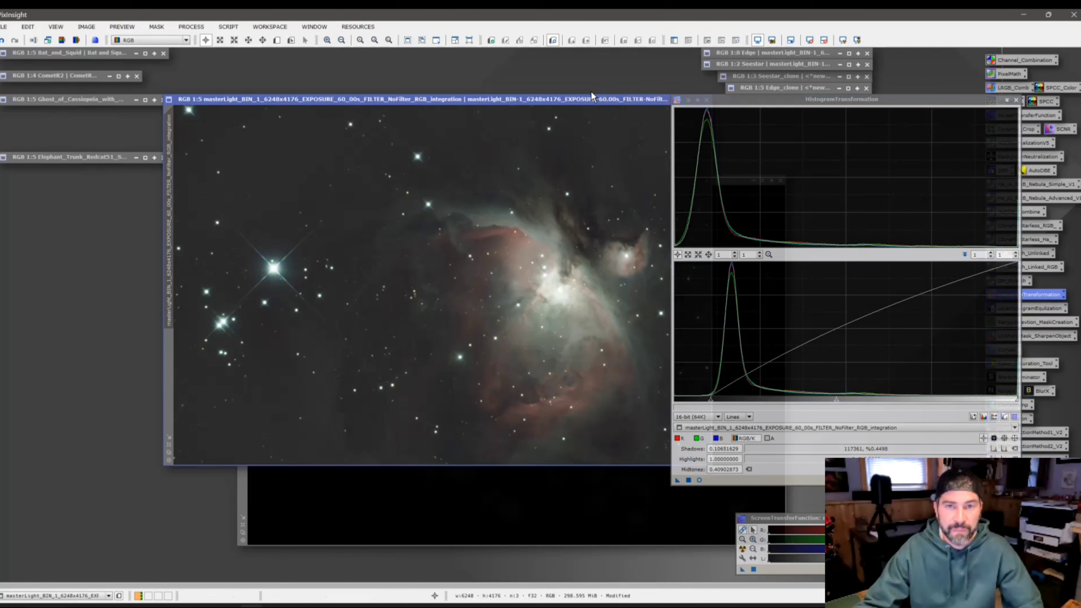
pyautogui.moveTo(591, 96); pyautogui.dragTo(539, 66)
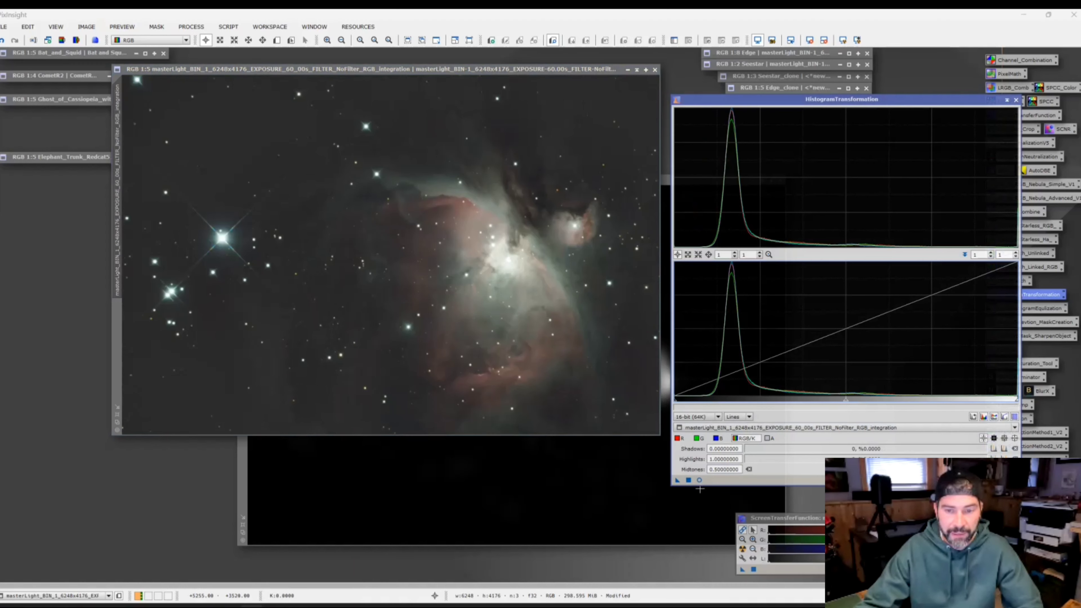
# - Reopen the real-time preview and apply a histogram stretch with midtones of about 0.439 to the Orion image
pyautogui.click(699, 480)
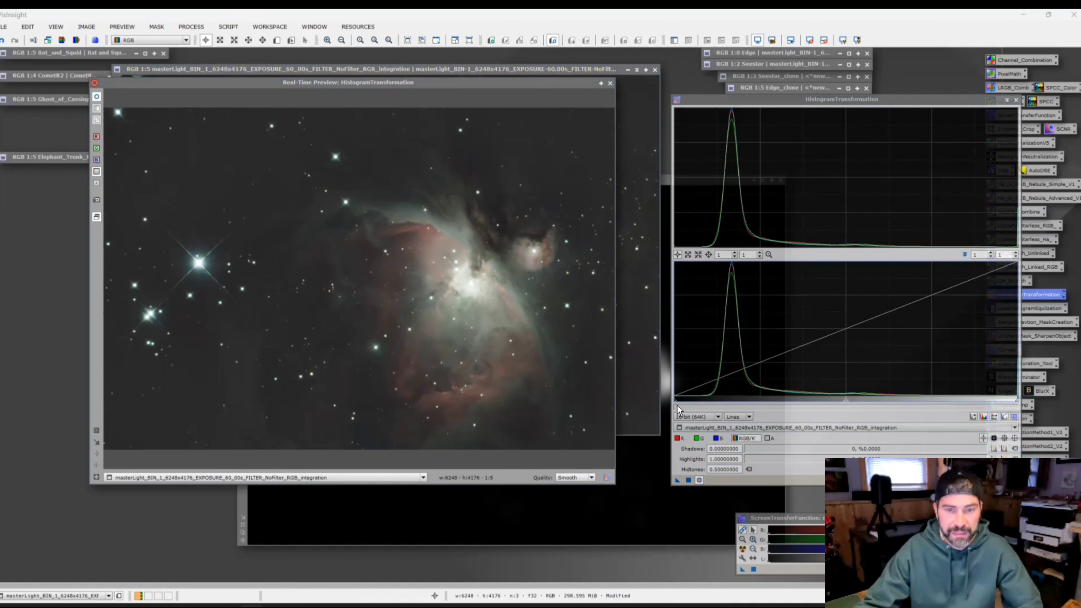
pyautogui.moveTo(676, 406); pyautogui.dragTo(672, 401)
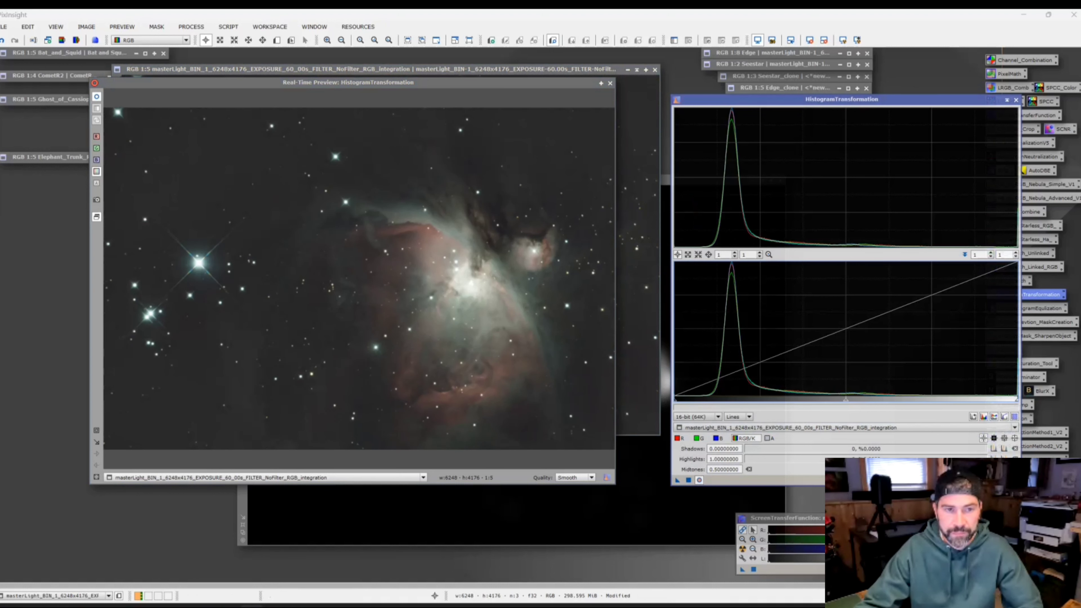
pyautogui.moveTo(846, 400); pyautogui.dragTo(825, 399)
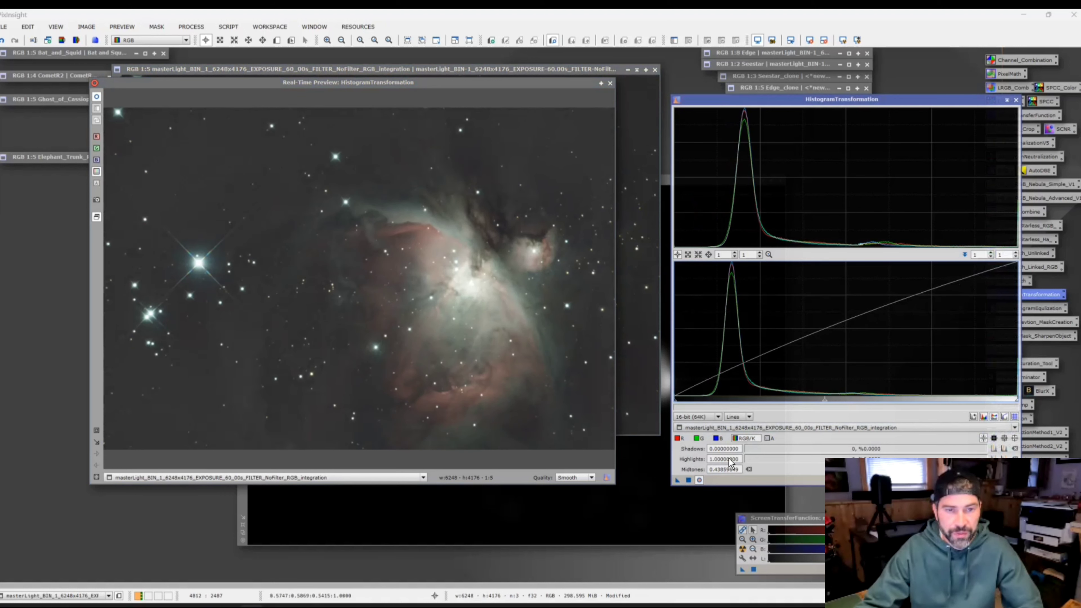
pyautogui.click(688, 479)
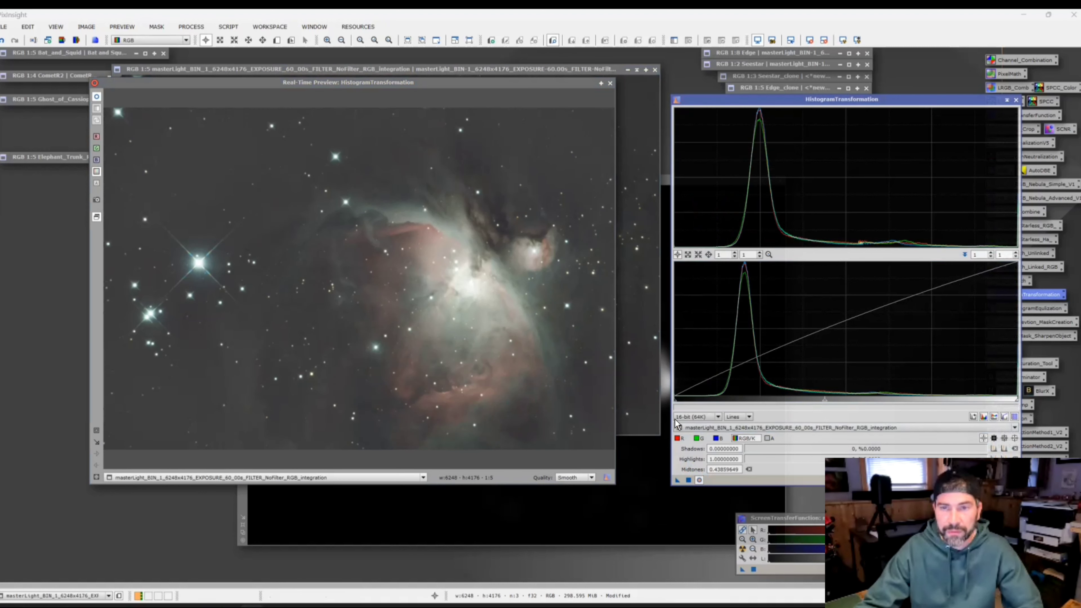
# - Raise the shadows clipping to about 0.048, apply the histogram stretch again, and close HistogramTransformation
pyautogui.moveTo(677, 400); pyautogui.dragTo(690, 400)
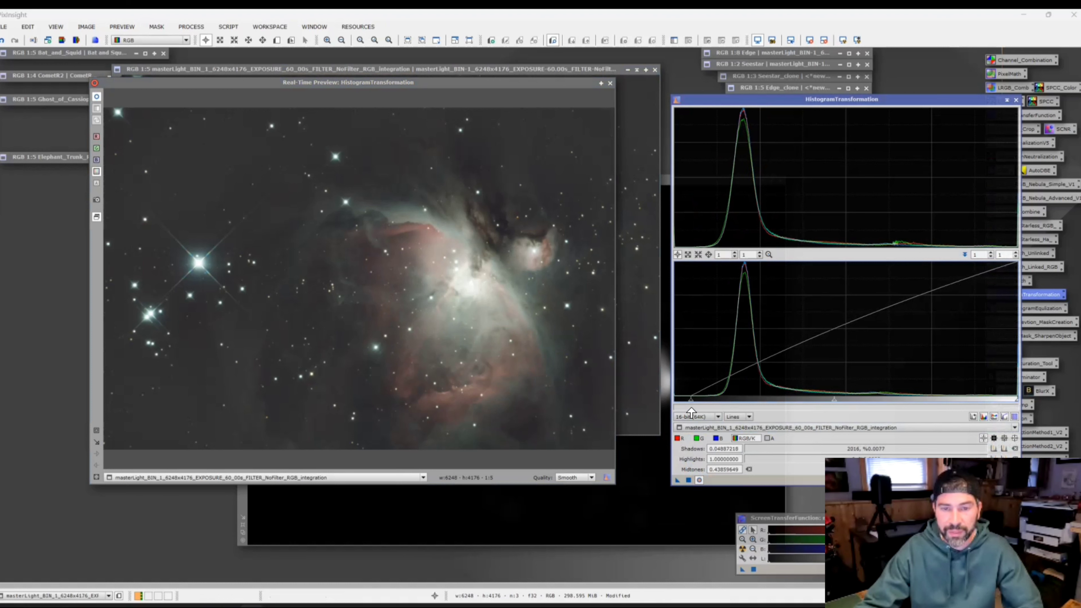
pyautogui.click(688, 480)
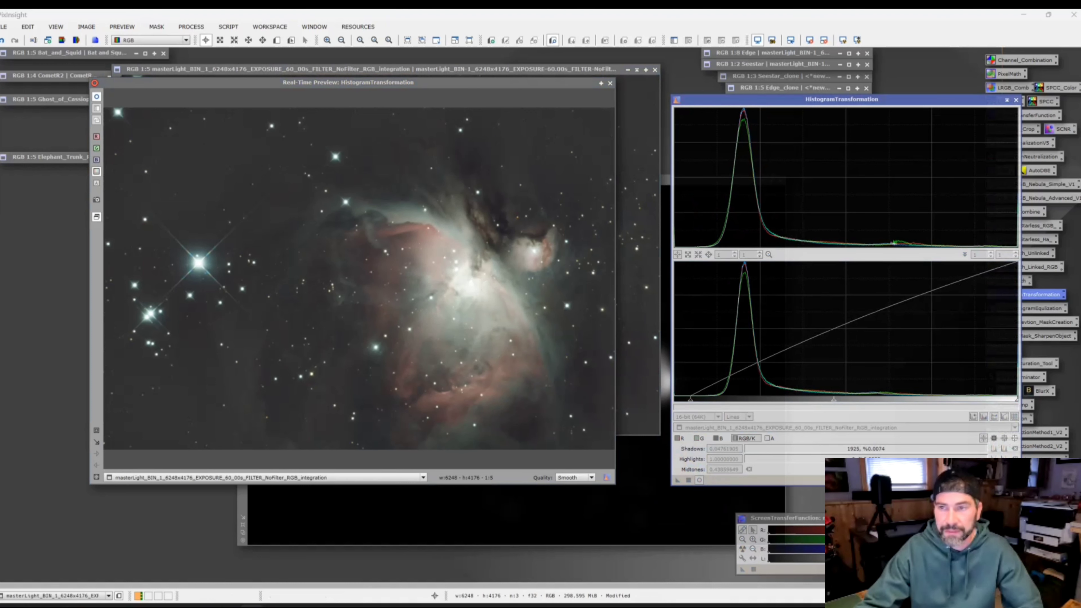
pyautogui.click(1015, 99)
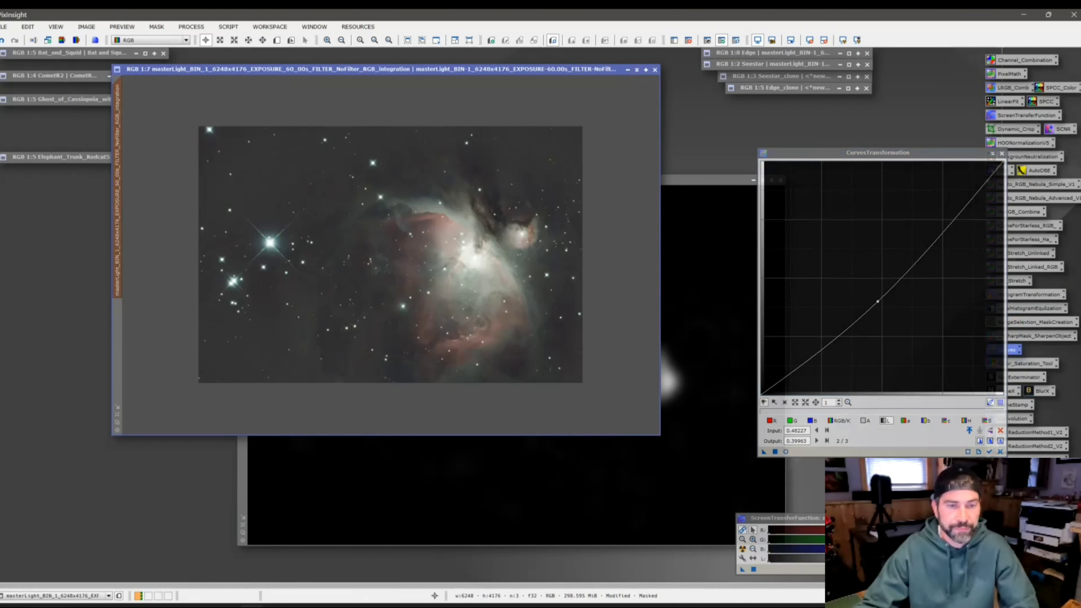
# - Remove the mask from the Orion image and duplicate the stretched image into a separate window
pyautogui.click(689, 41)
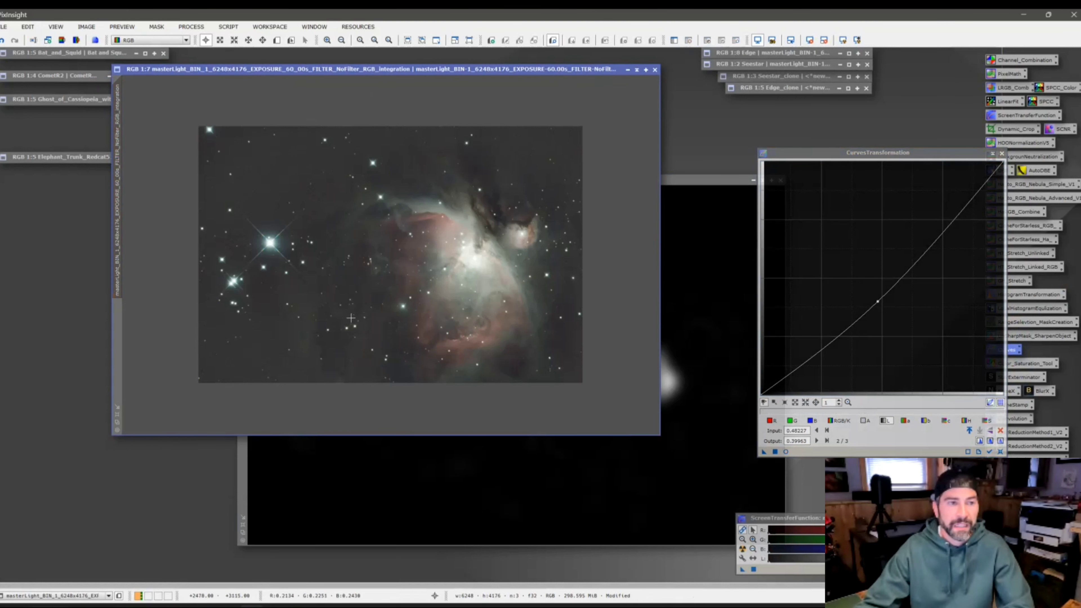
pyautogui.click(506, 512)
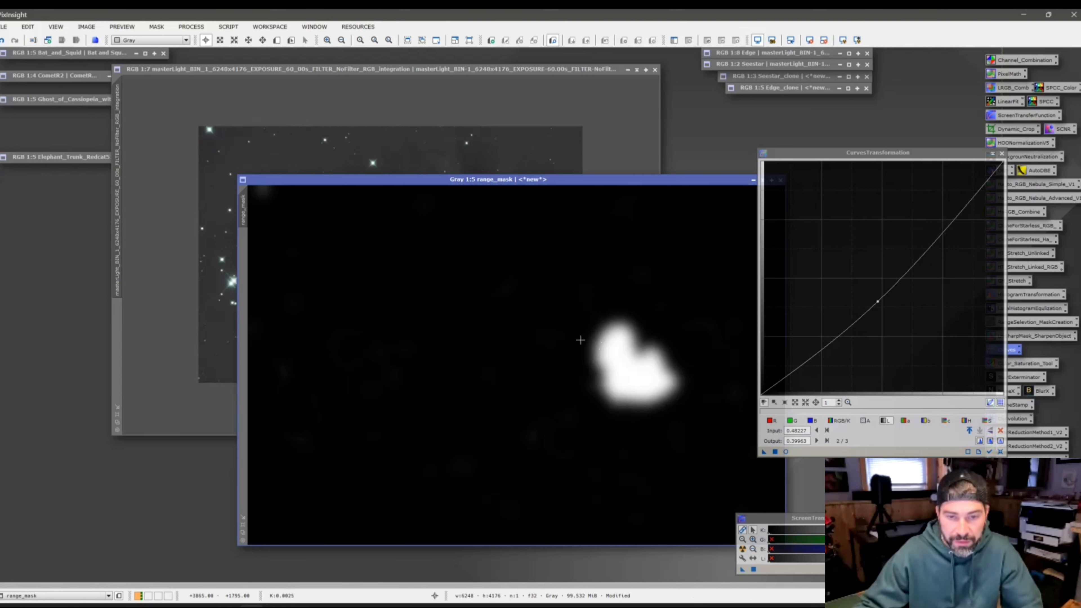
pyautogui.click(598, 106)
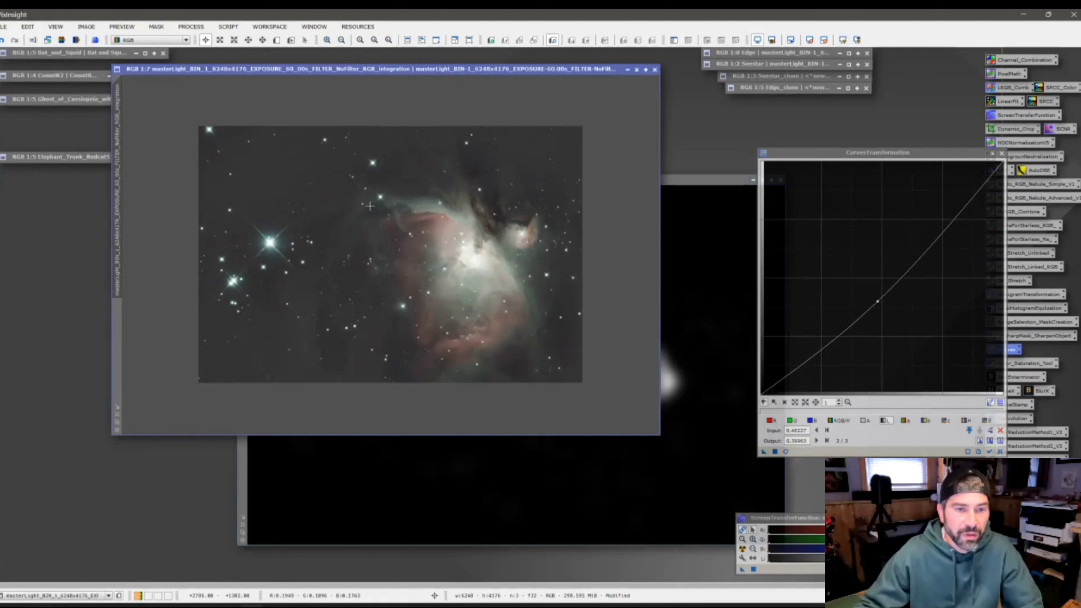
pyautogui.moveTo(123, 147); pyautogui.dragTo(67, 268)
pyautogui.click(146, 162)
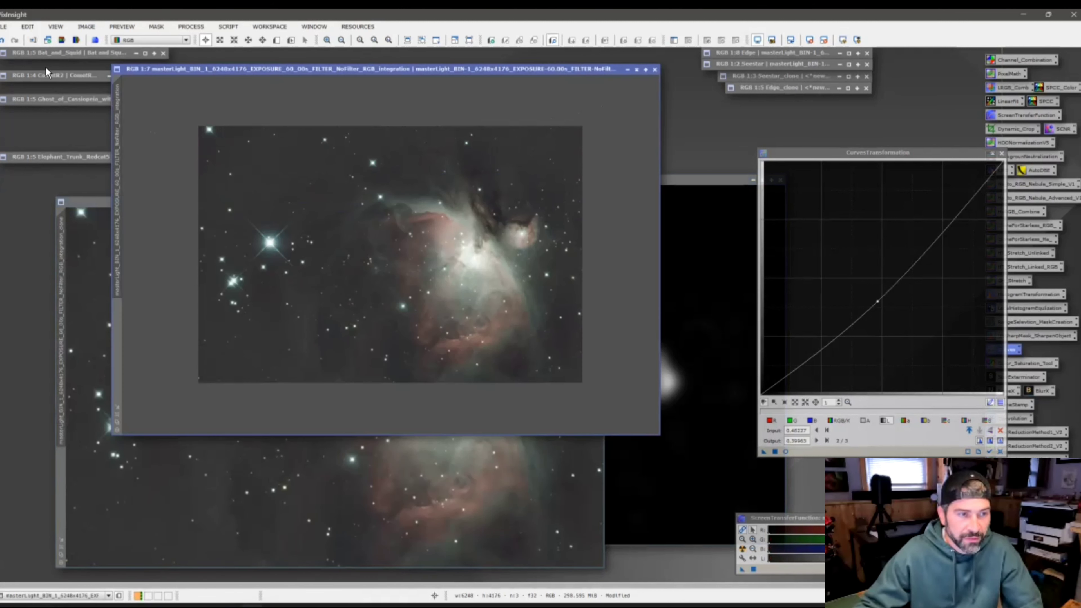
# - Undo all histogram stretches on the original Orion image, back to its linear state after DynamicBackgroundExtraction
pyautogui.click(84, 27)
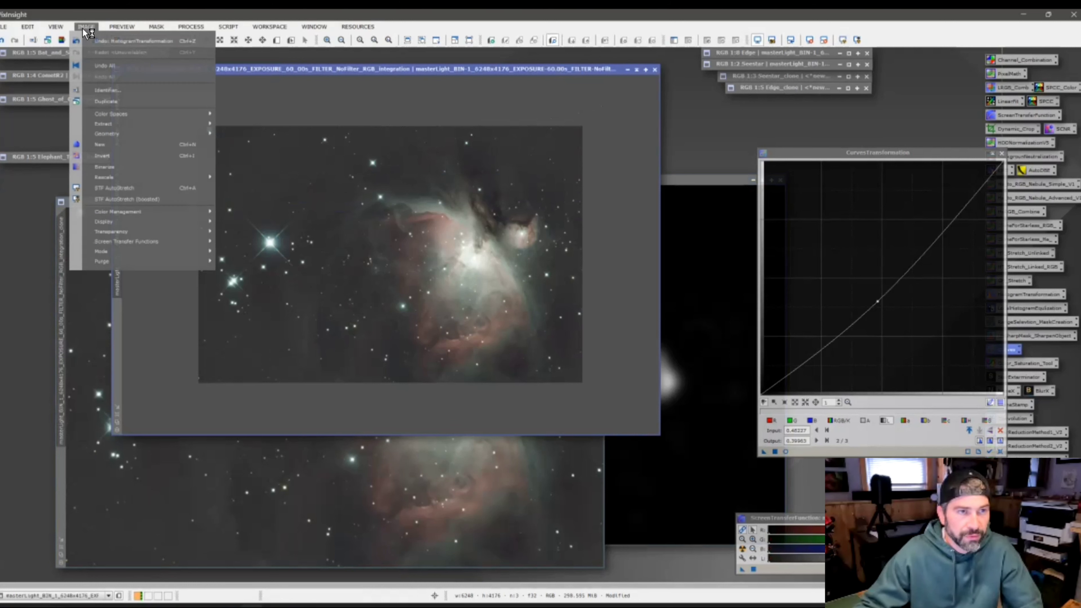
pyautogui.click(97, 37)
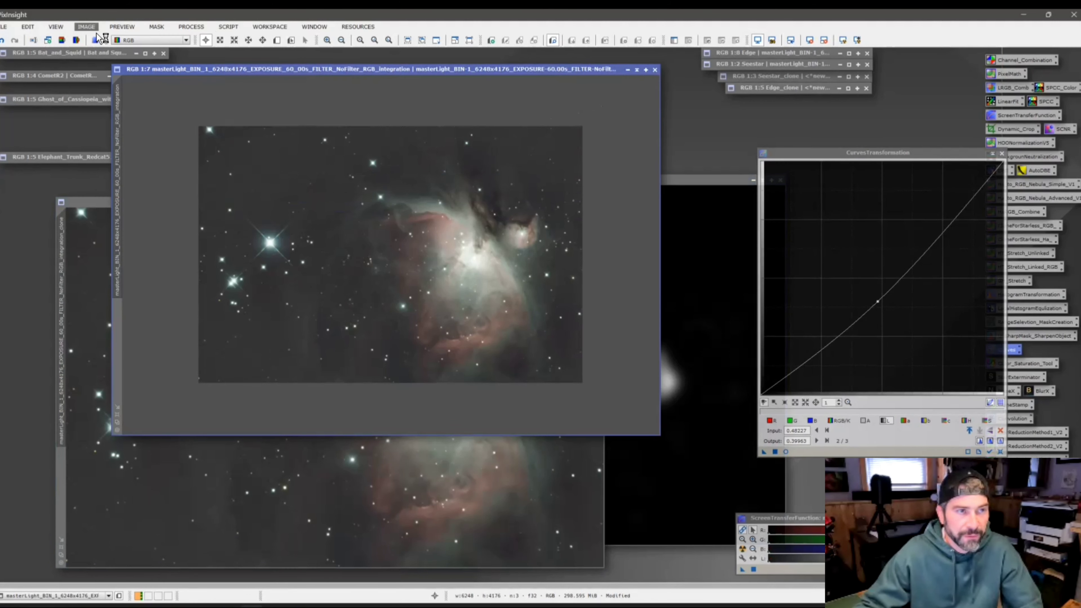
pyautogui.click(3, 42)
pyautogui.click(4, 41)
pyautogui.click(4, 41)
pyautogui.click(4, 41)
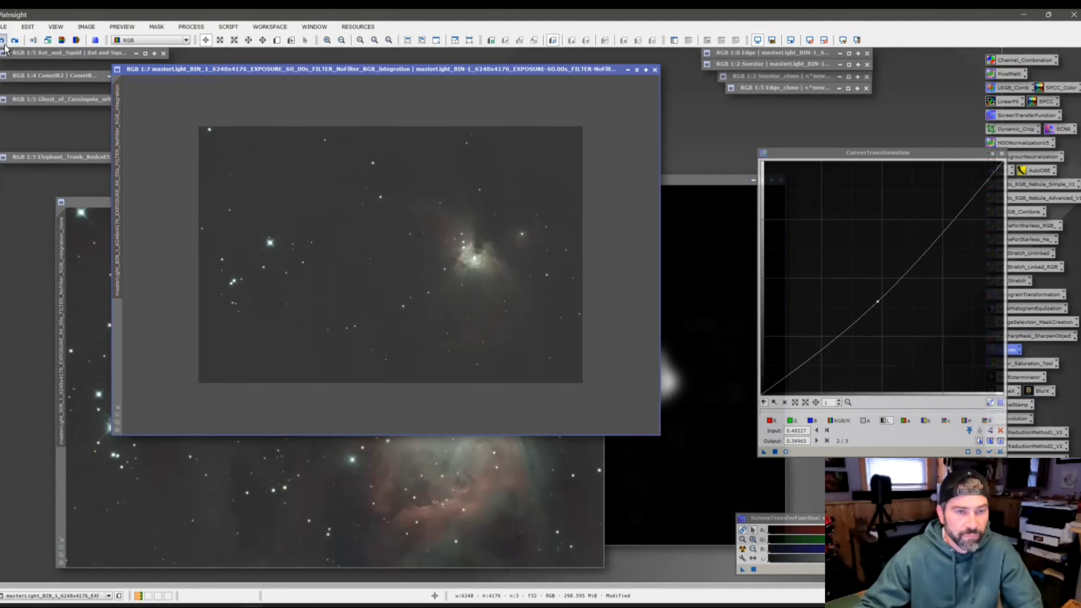
pyautogui.click(86, 26)
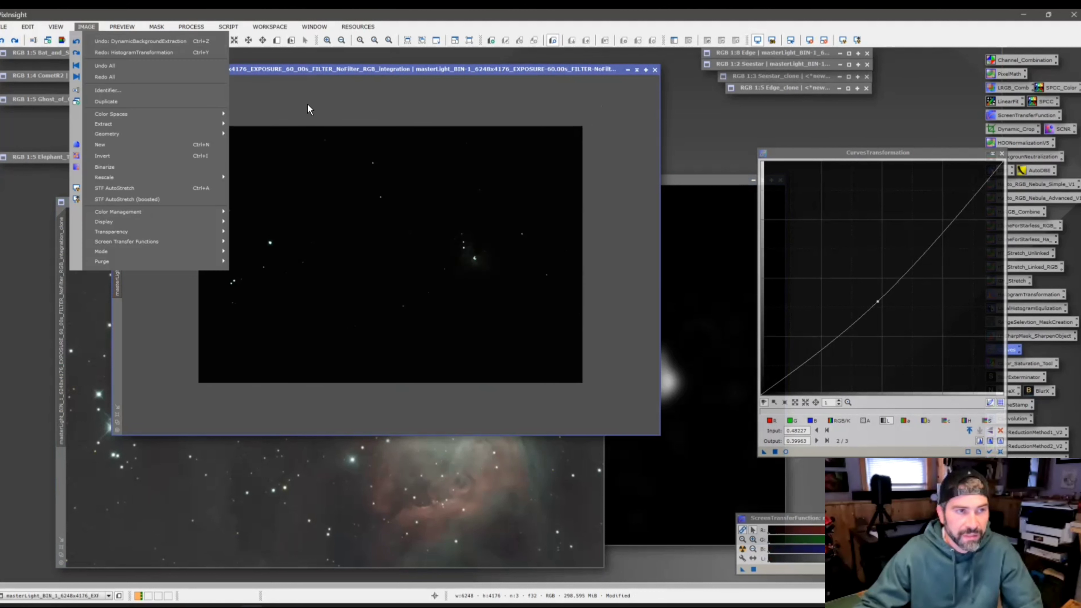
pyautogui.click(340, 99)
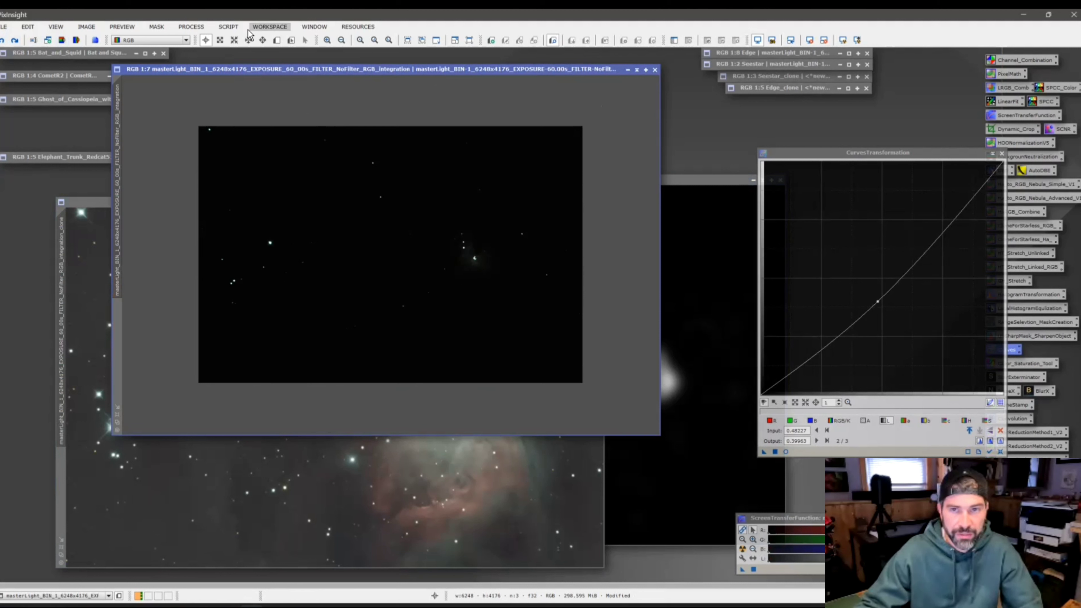
# - Run the EZ Soft Stretch script on the unmasked Orion image with target median 0.20, expand low 0.05 and aggressiveness 5.00
pyautogui.click(228, 26)
pyautogui.moveTo(262, 81)
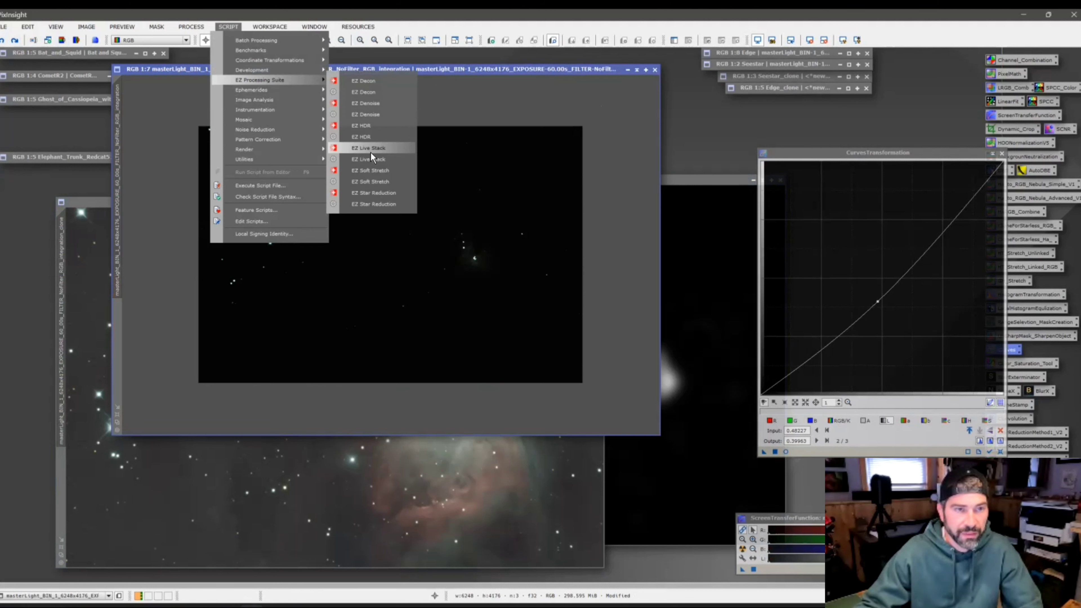
pyautogui.click(365, 171)
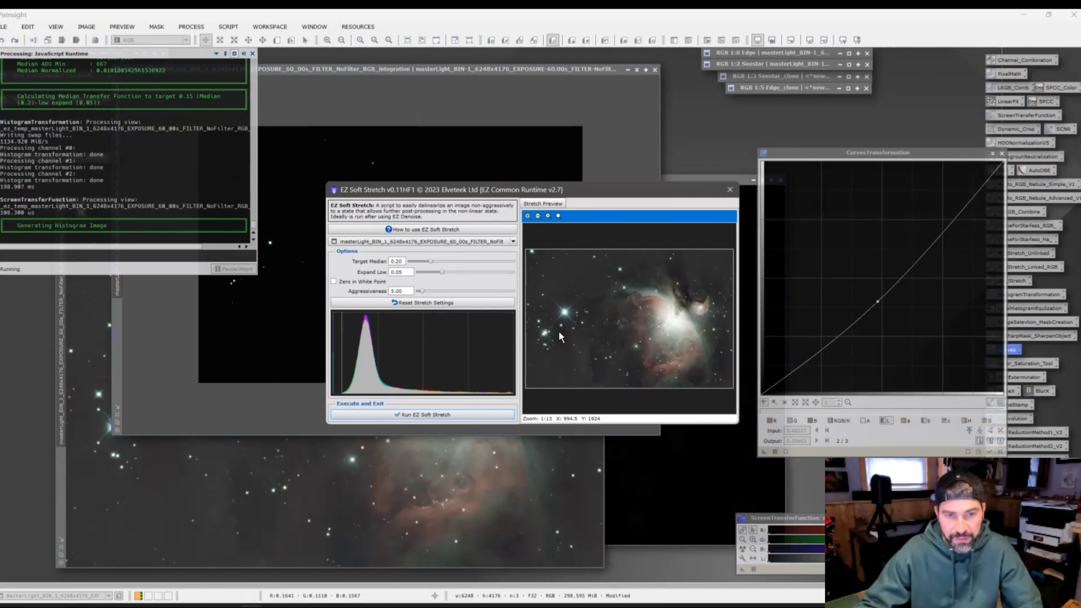
pyautogui.click(454, 418)
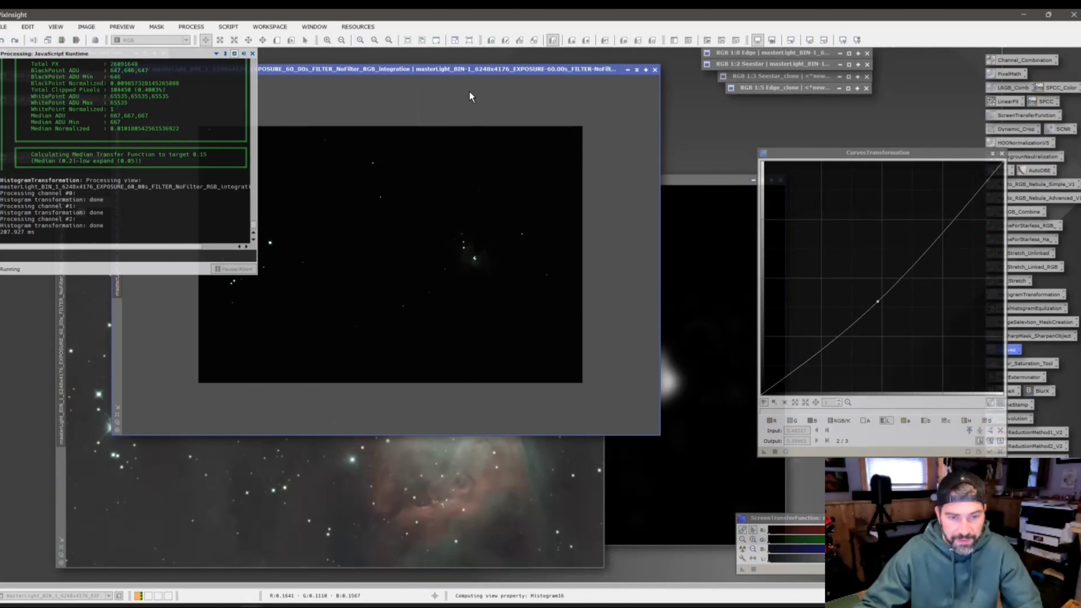
# - Close CurvesTransformation and arrange the mask-stretched copy and the EZ Soft Stretch image side by side
pyautogui.moveTo(559, 77); pyautogui.dragTo(867, 65)
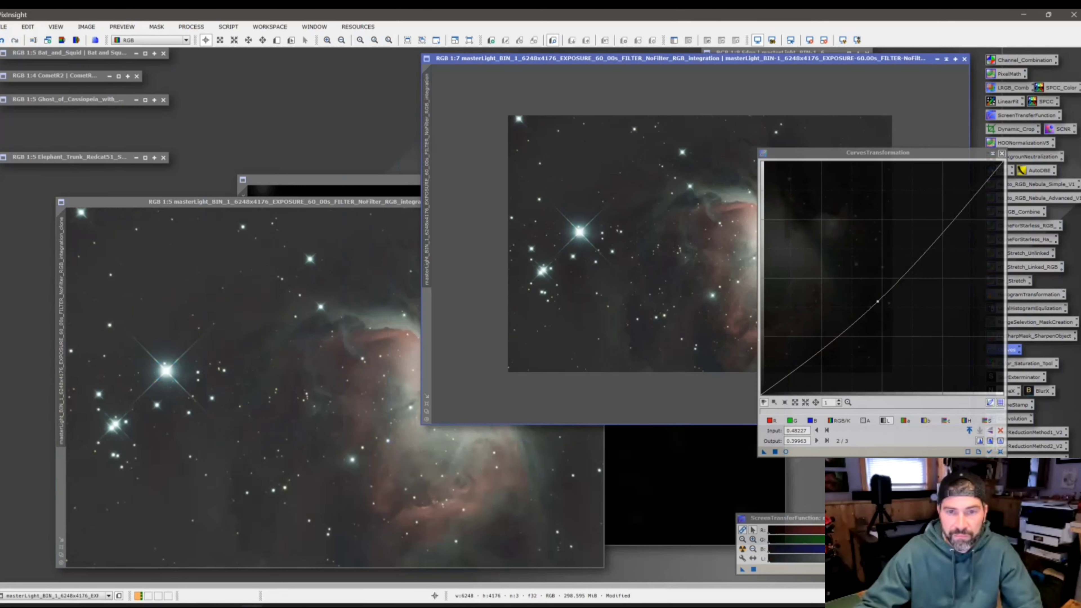
pyautogui.click(1001, 153)
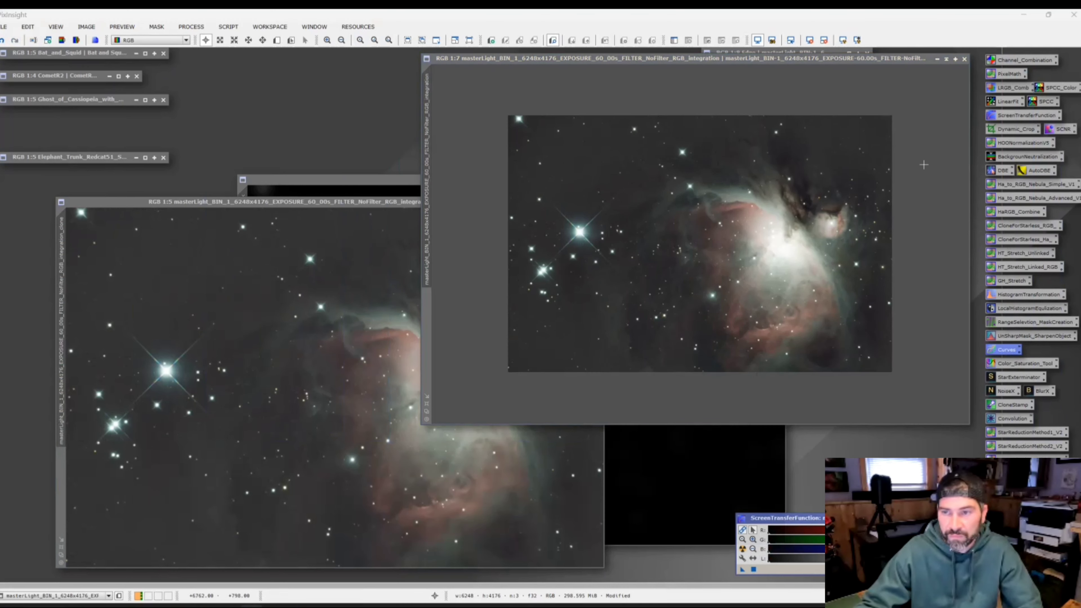
pyautogui.click(253, 212)
pyautogui.moveTo(339, 203); pyautogui.dragTo(284, 68)
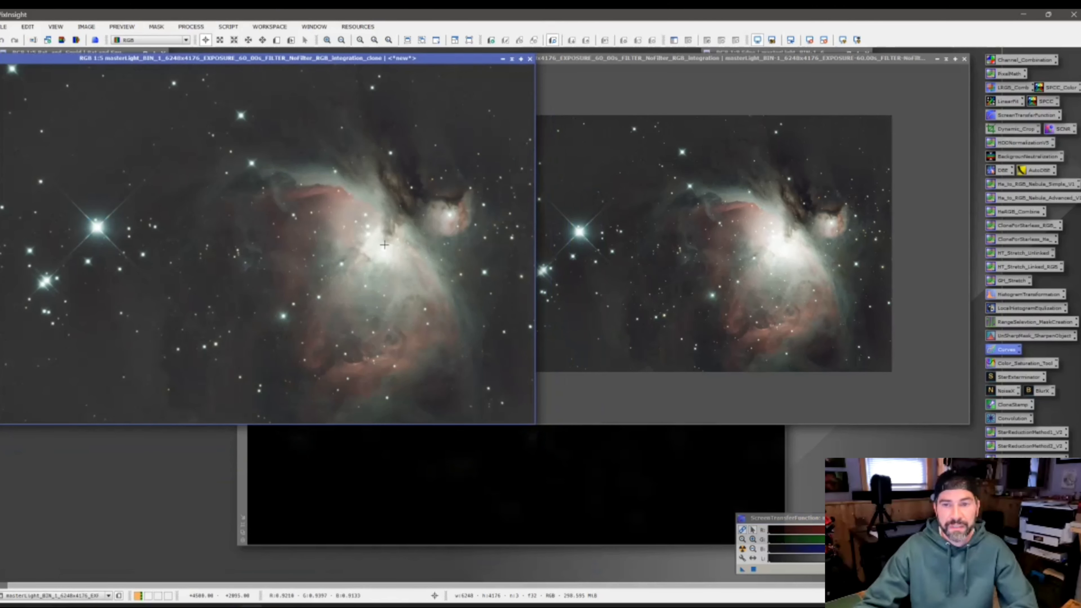
# - Compare the brightness and detail of the Orion core in the masked and unmasked stretches
pyautogui.scroll(2, 371, 273)
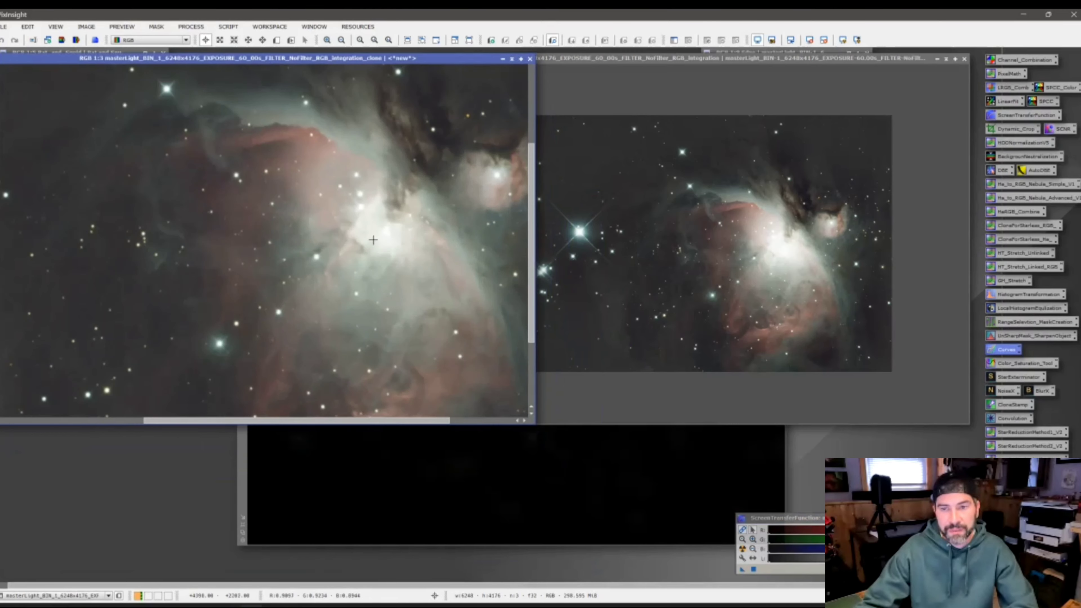
pyautogui.scroll(3, 727, 248)
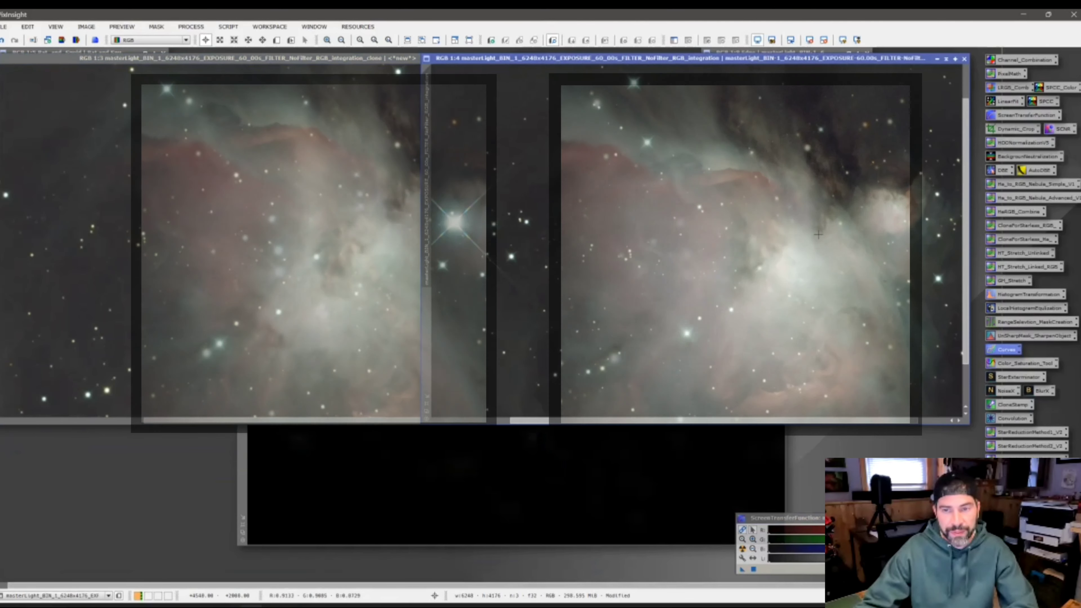
pyautogui.scroll(-3, 298, 247)
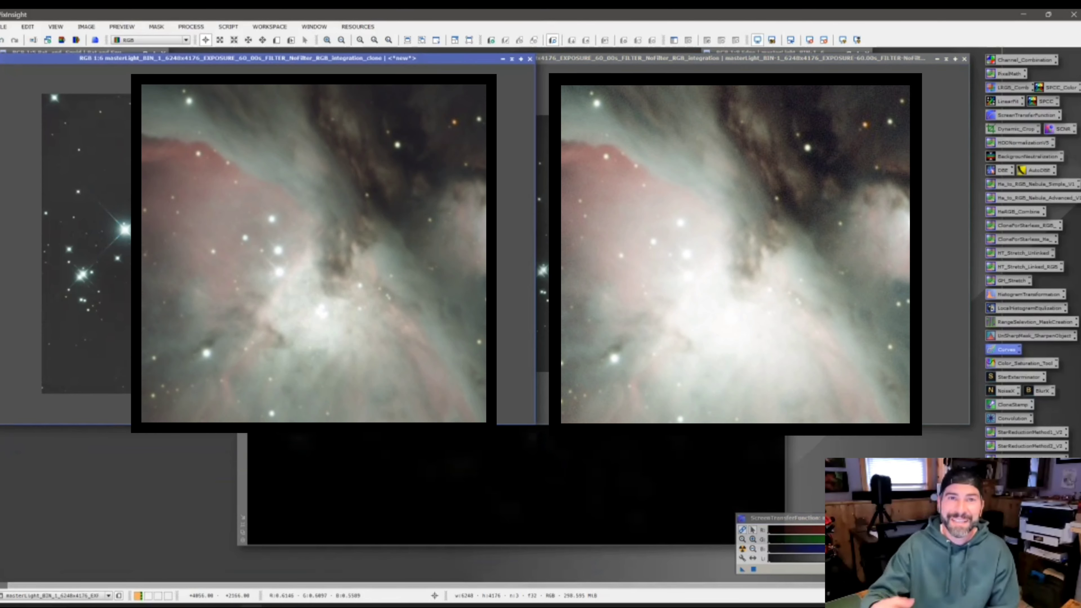